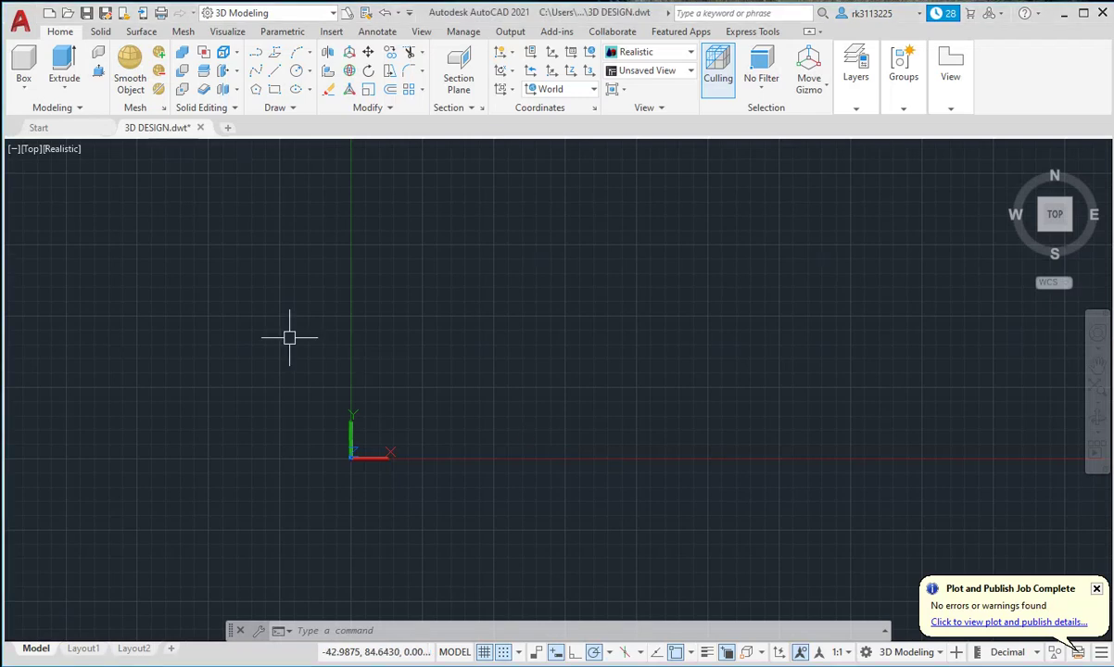
# Start GEOGRAPHICLOCATION with GEO and choose to set the location from the map.
pyautogui.scroll(2, 288, 337)
pyautogui.scroll(-3, 369, 328)
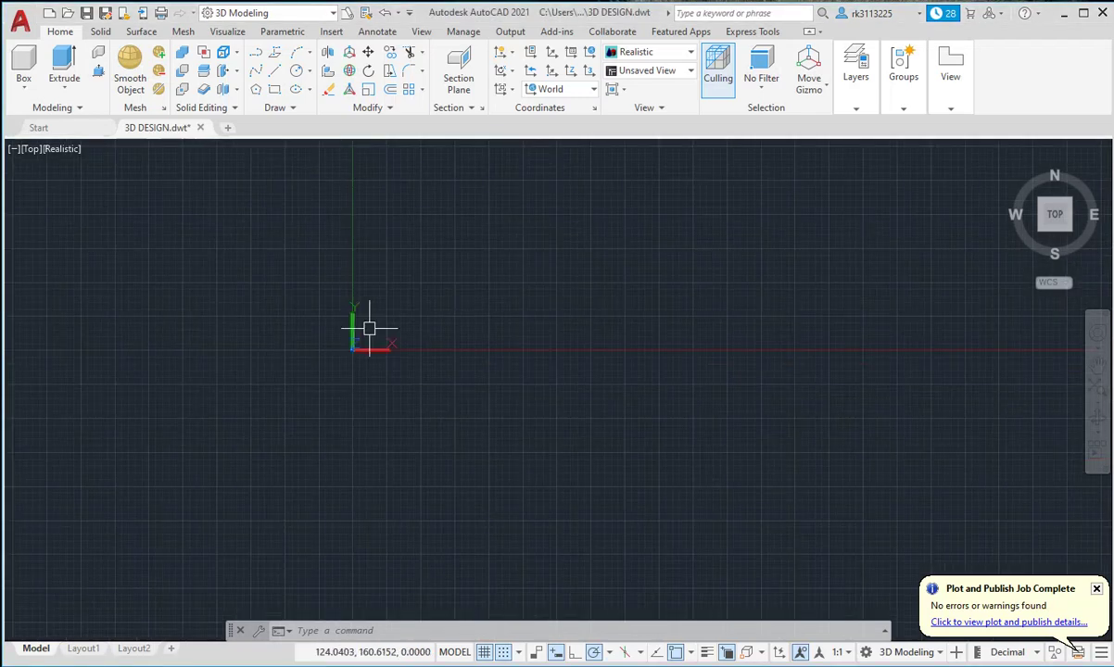
pyautogui.scroll(2, 370, 334)
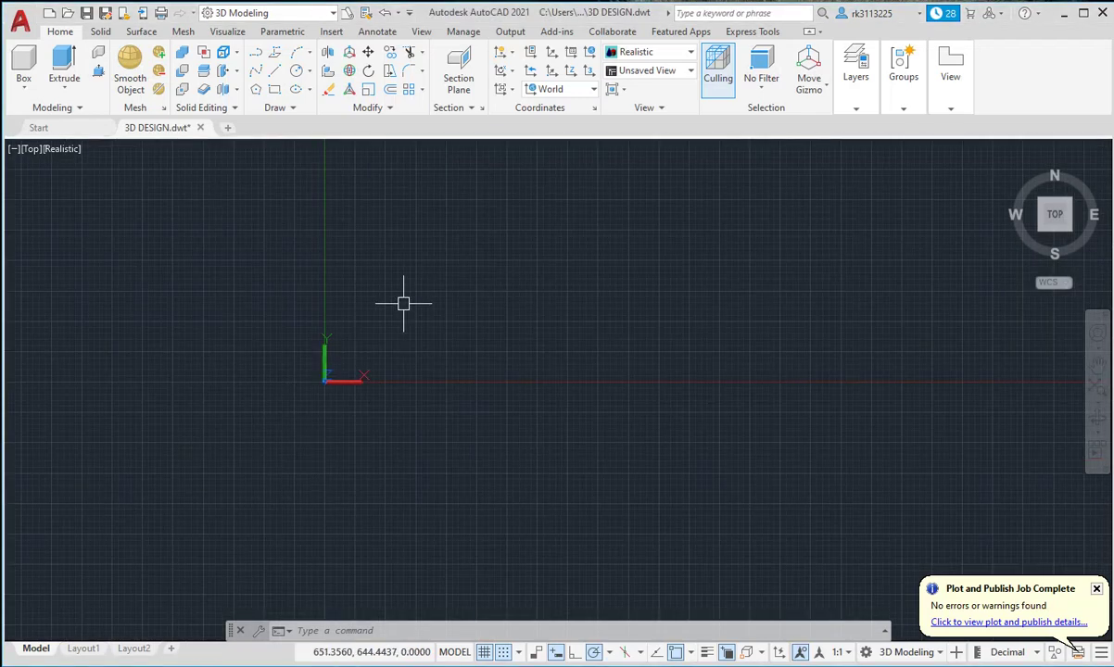
pyautogui.write('ge')
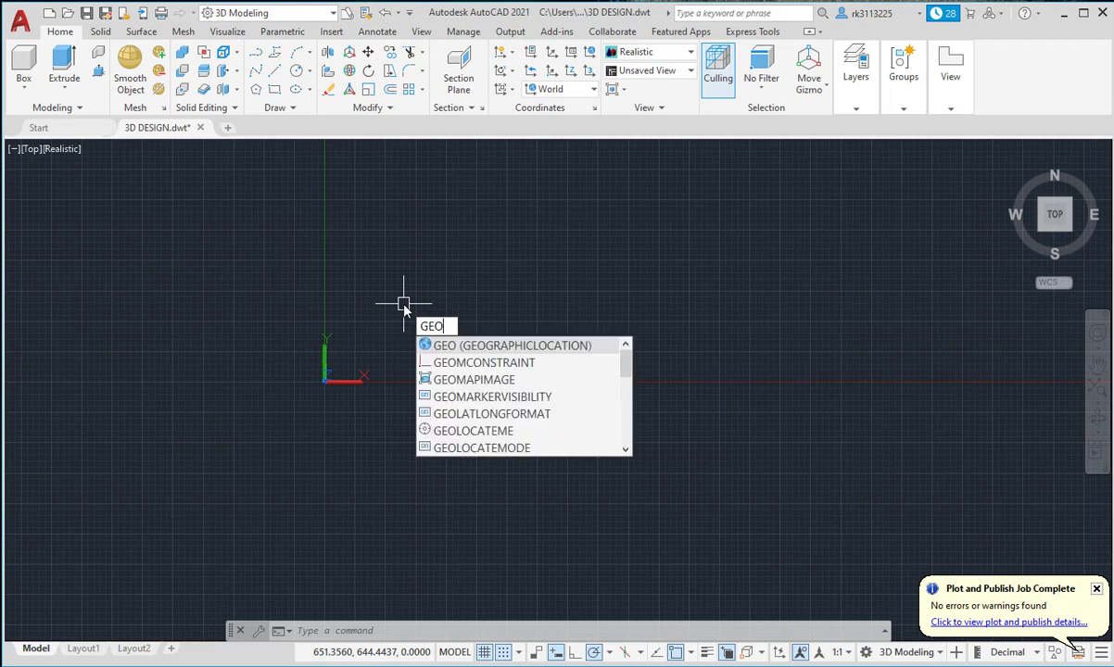
pyautogui.press('Return')
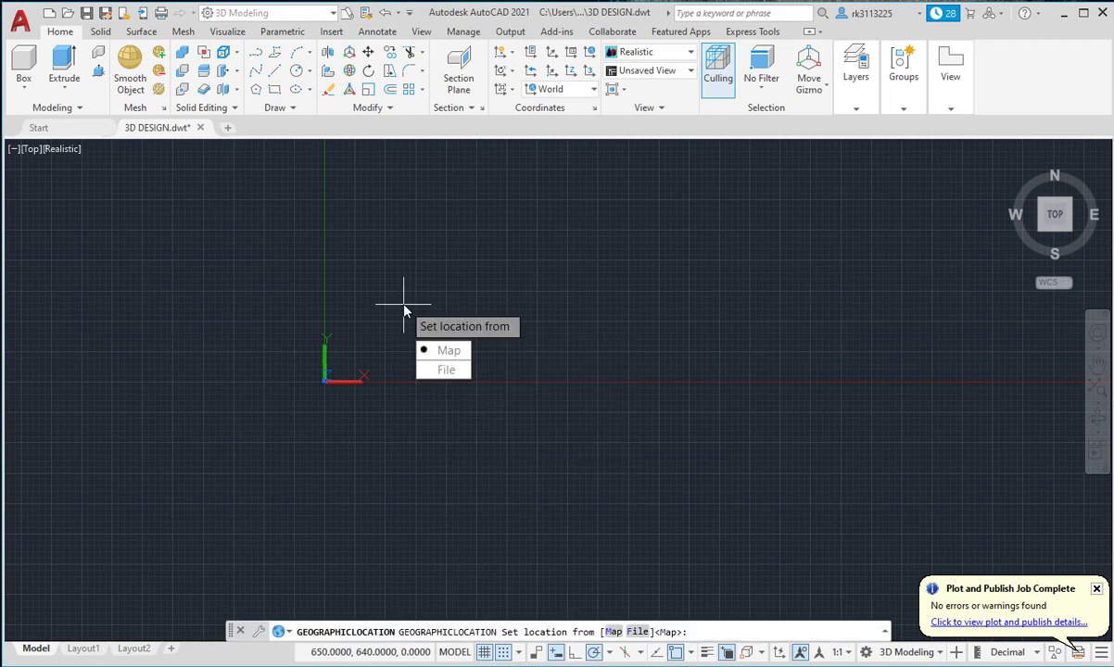
pyautogui.press('Return')
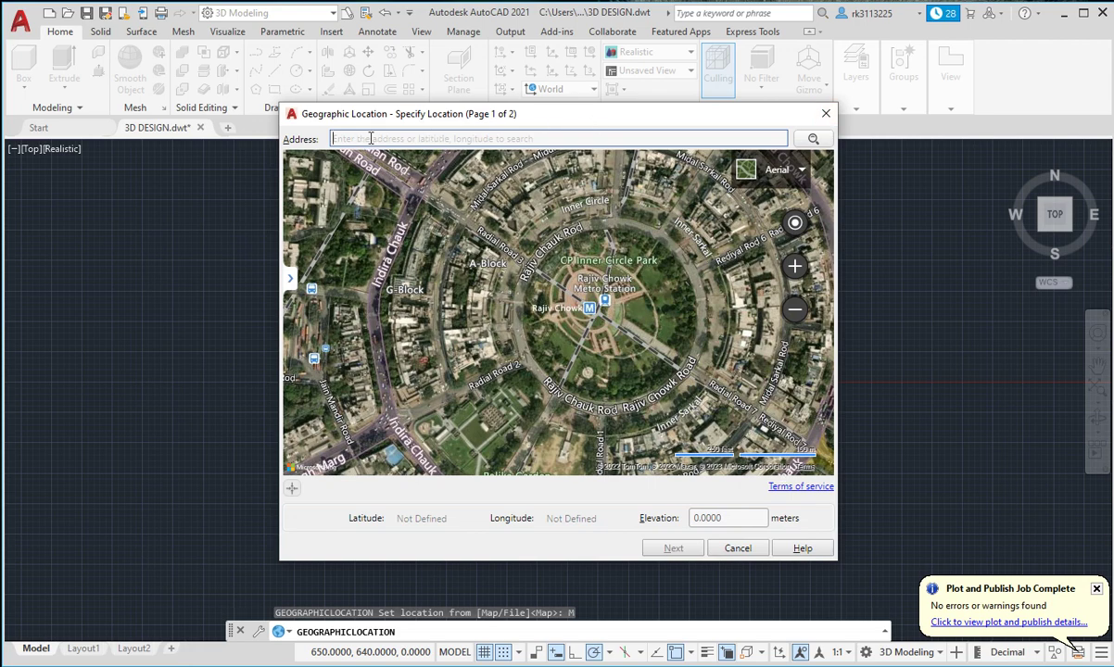
# Zoom the aerial map onto CP Inner Circle Park by Rajiv Chowk and show the map-style list.
pyautogui.scroll(1, 629, 340)
pyautogui.scroll(-2, 594, 316)
pyautogui.scroll(1, 513, 280)
pyautogui.scroll(1, 602, 304)
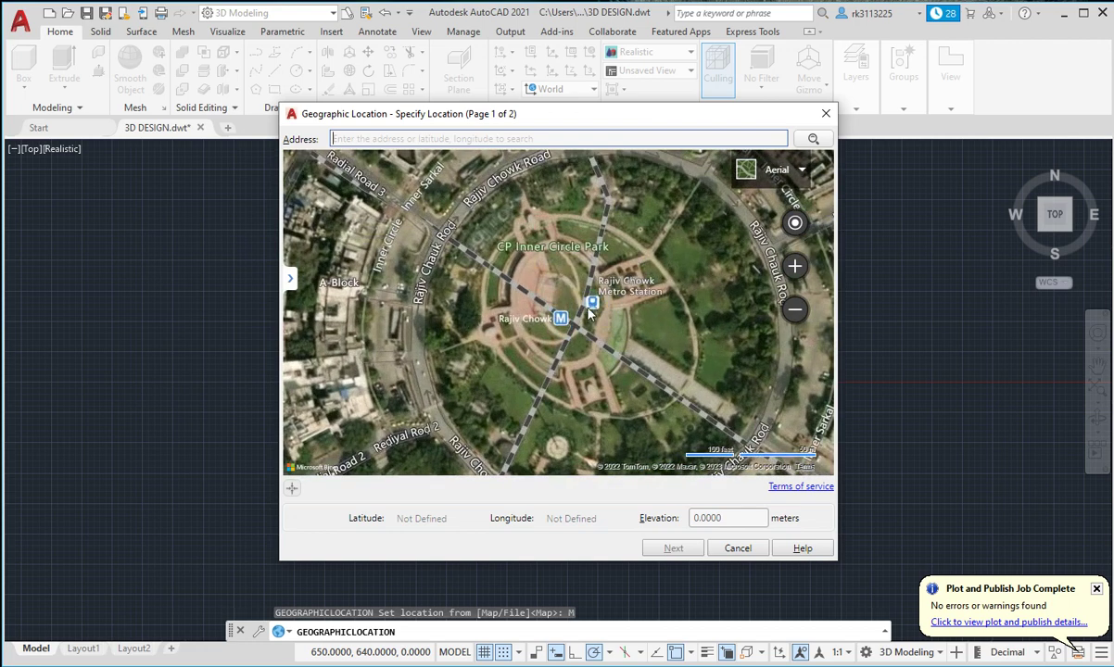
pyautogui.scroll(1, 573, 318)
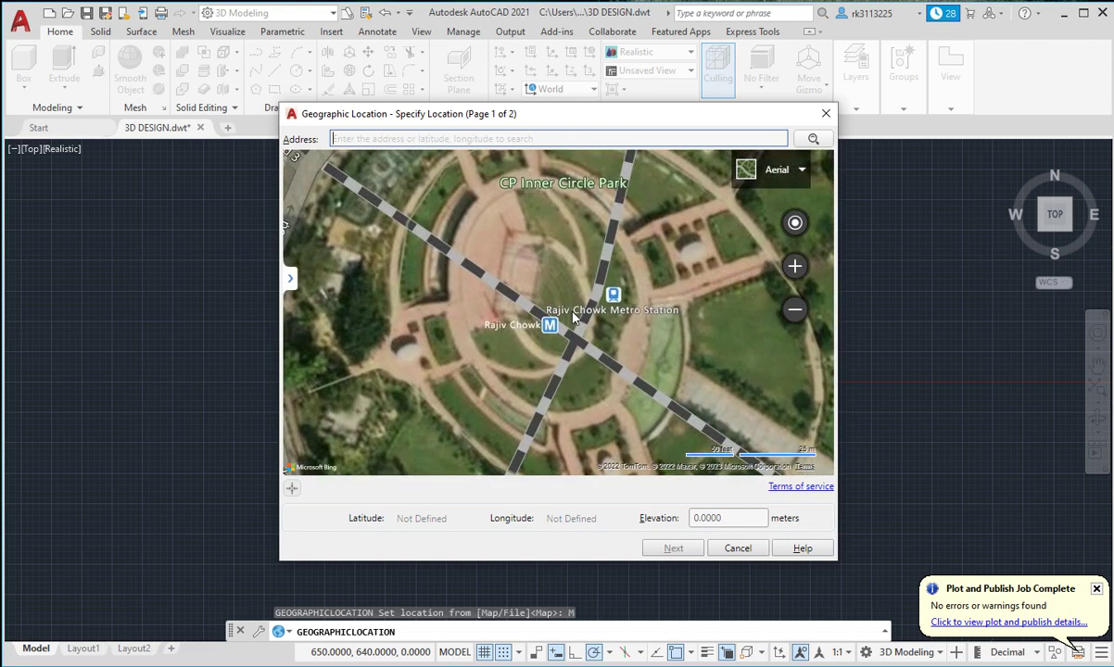
pyautogui.scroll(-1, 536, 340)
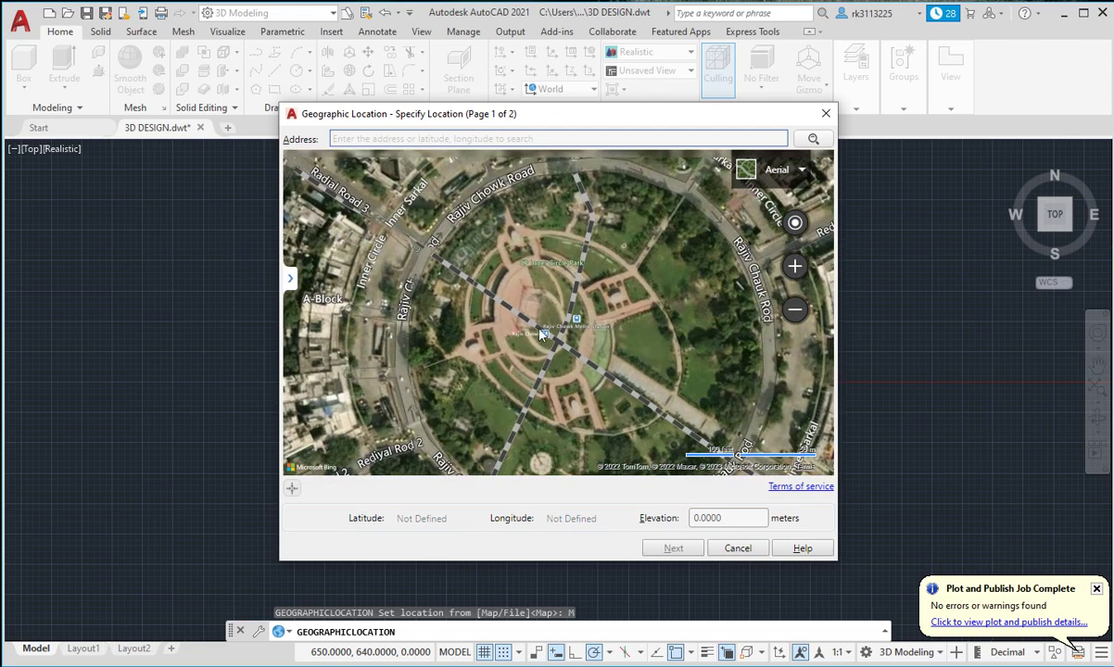
pyautogui.scroll(1, 530, 293)
pyautogui.click(530, 293)
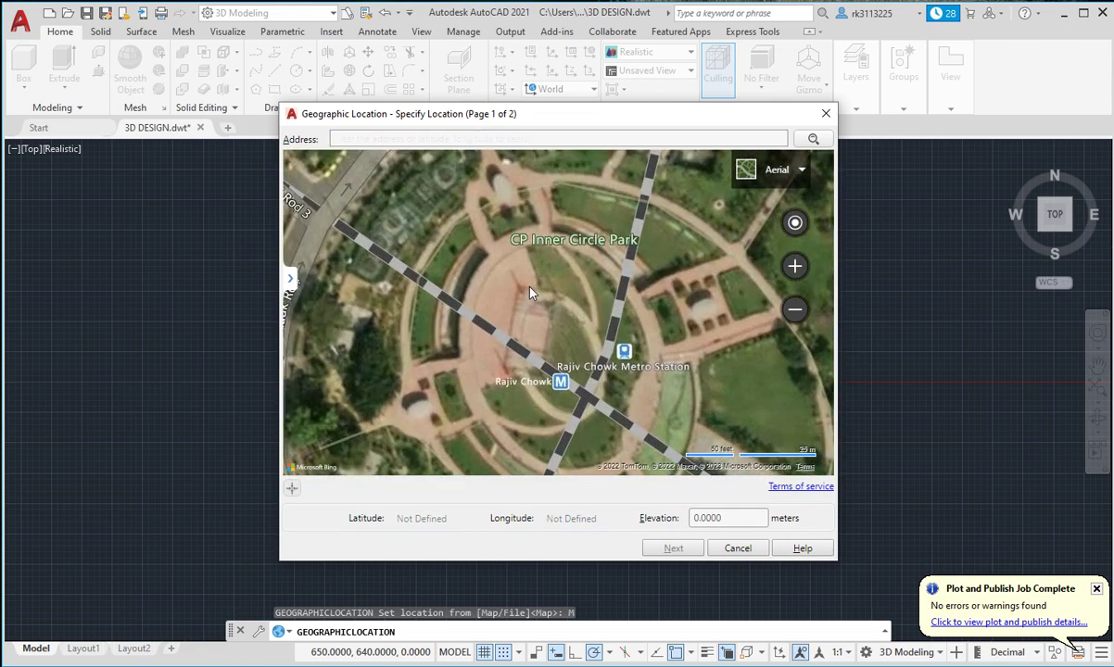
pyautogui.scroll(1, 516, 310)
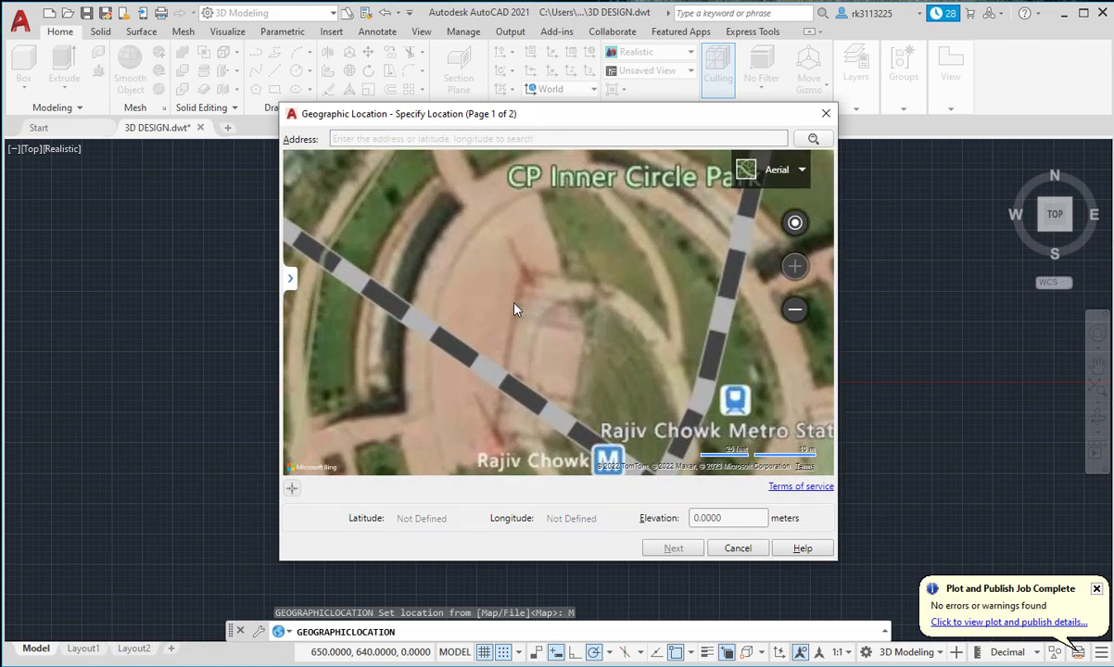
pyautogui.scroll(-1, 516, 310)
pyautogui.scroll(-1, 516, 309)
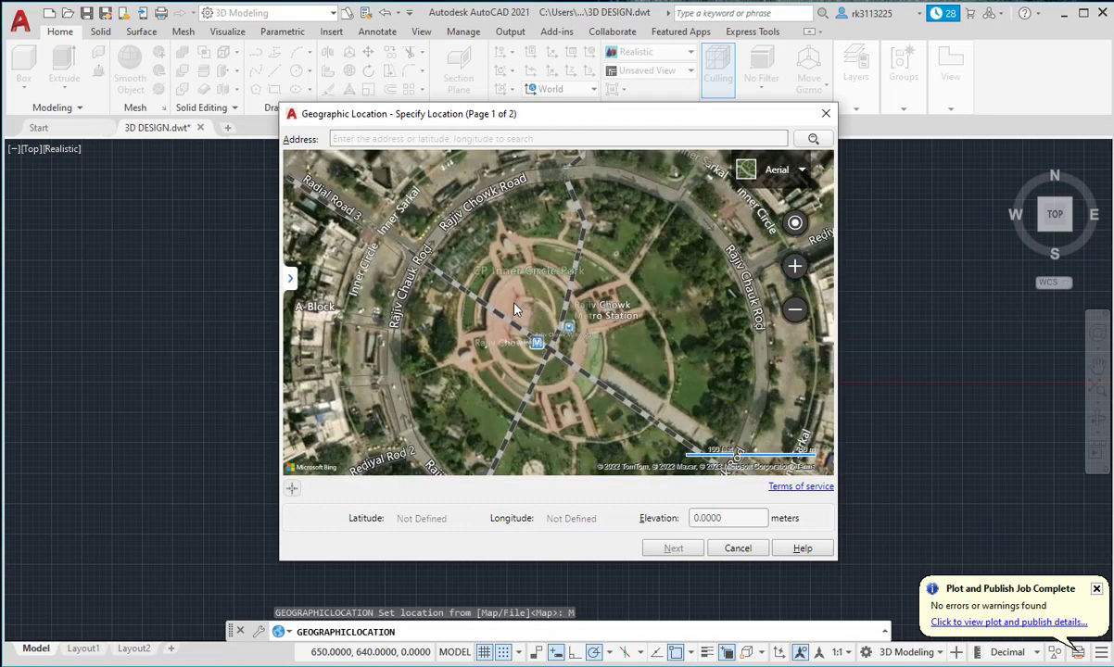
pyautogui.click(779, 169)
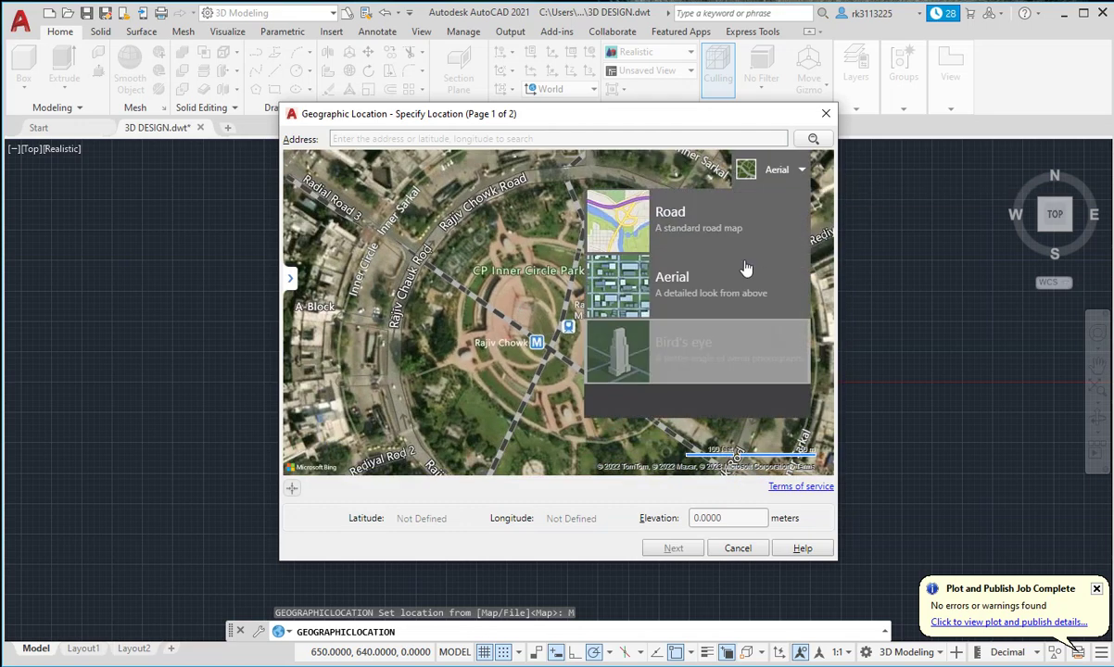
# Switch the location map to Road style.
pyautogui.click(629, 226)
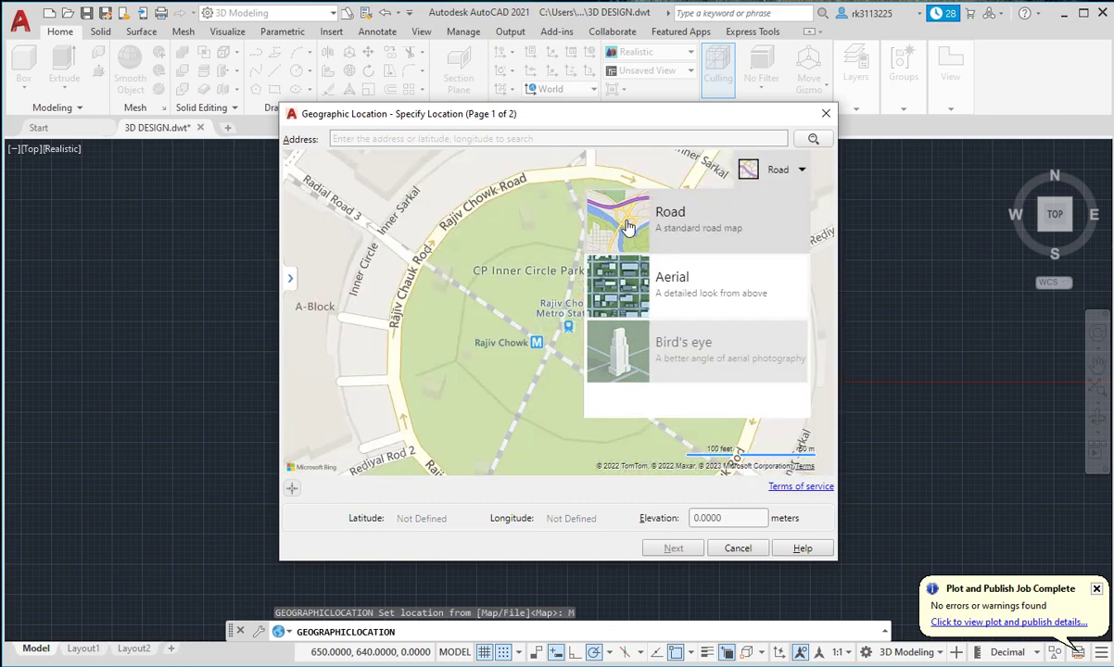
pyautogui.scroll(1, 463, 283)
pyautogui.scroll(1, 463, 282)
pyautogui.scroll(-2, 460, 297)
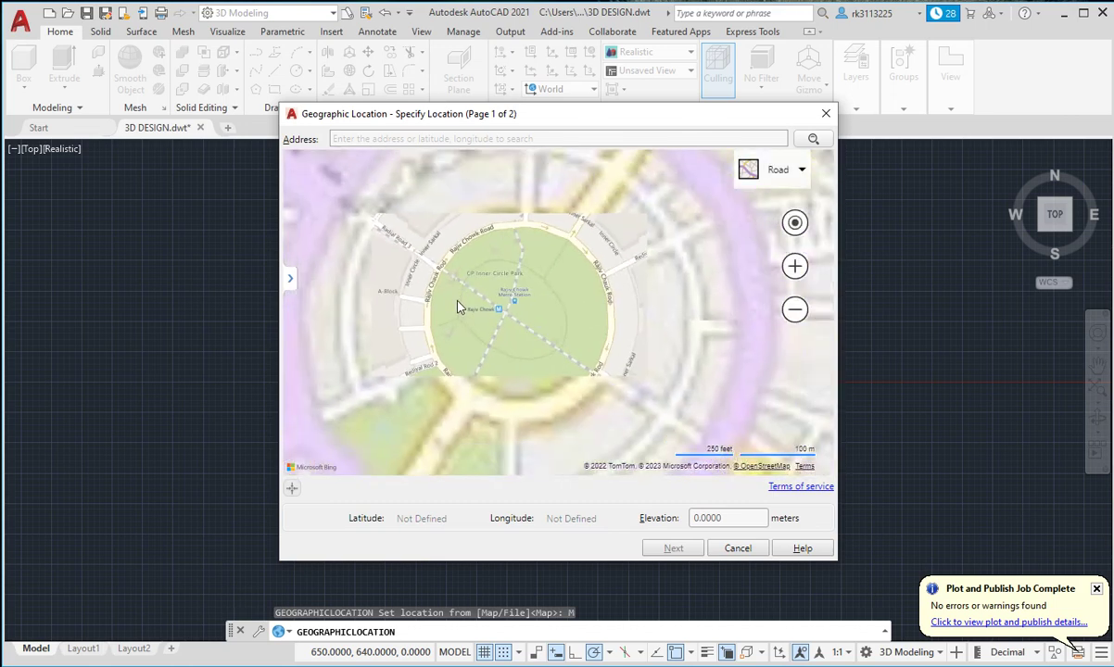
pyautogui.scroll(-1, 457, 306)
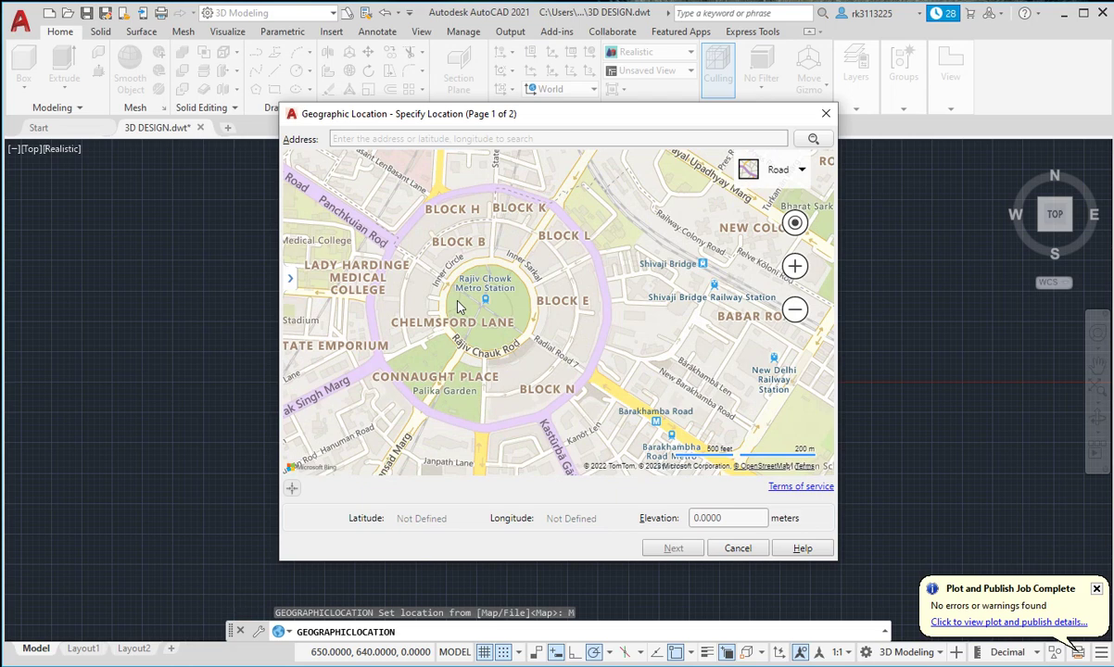
# Pan the road map south-west of Connaught Place to Jai Singh Road and Baba Kharak Singh Marg.
pyautogui.moveTo(554, 291)
pyautogui.mouseDown()
pyautogui.moveTo(343, 457)
pyautogui.moveTo(365, 516)
pyautogui.mouseUp()
pyautogui.moveTo(477, 320)
pyautogui.mouseDown()
pyautogui.moveTo(496, 450)
pyautogui.moveTo(482, 273)
pyautogui.moveTo(708, 178)
pyautogui.mouseUp()
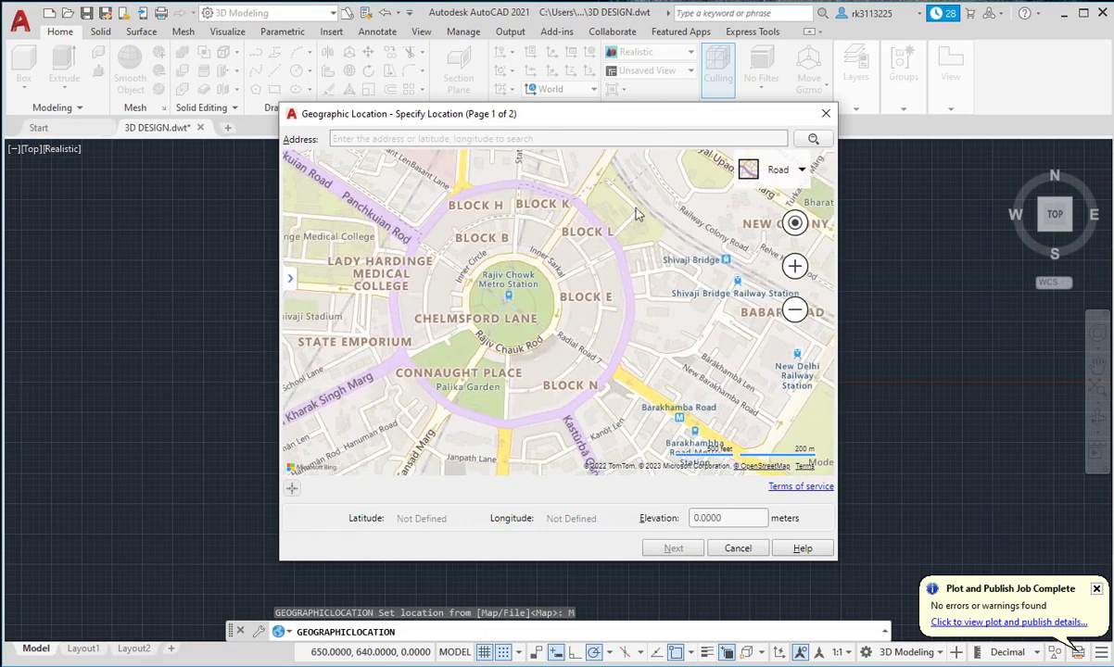
pyautogui.moveTo(385, 426)
pyautogui.mouseDown()
pyautogui.moveTo(556, 248)
pyautogui.moveTo(548, 300)
pyautogui.moveTo(511, 243)
pyautogui.mouseUp()
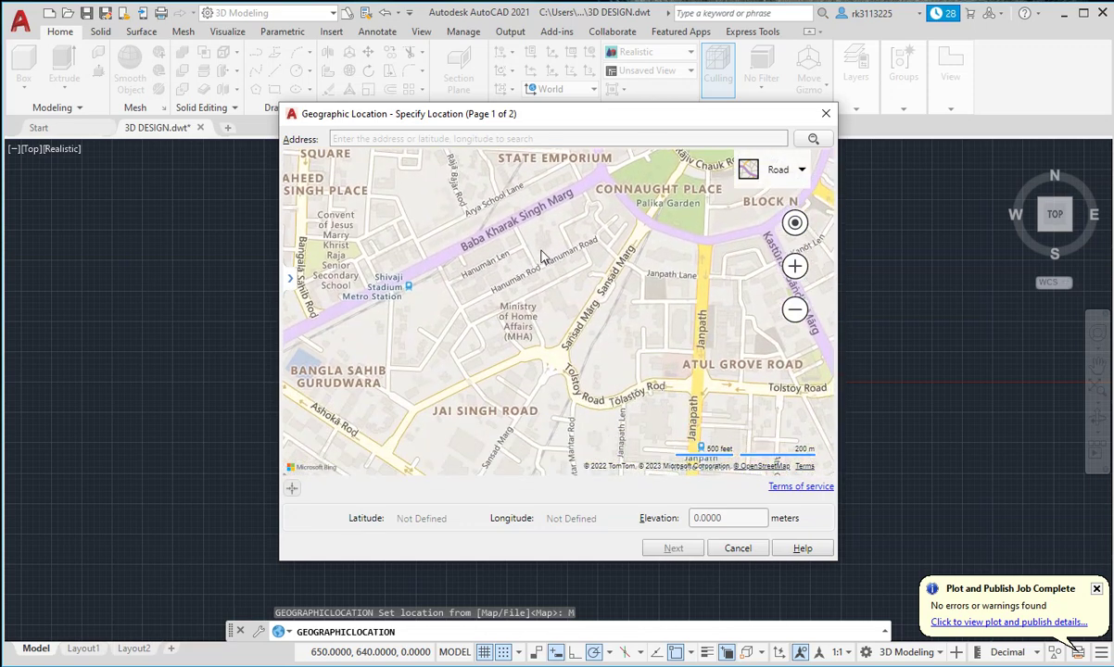
pyautogui.scroll(2, 489, 353)
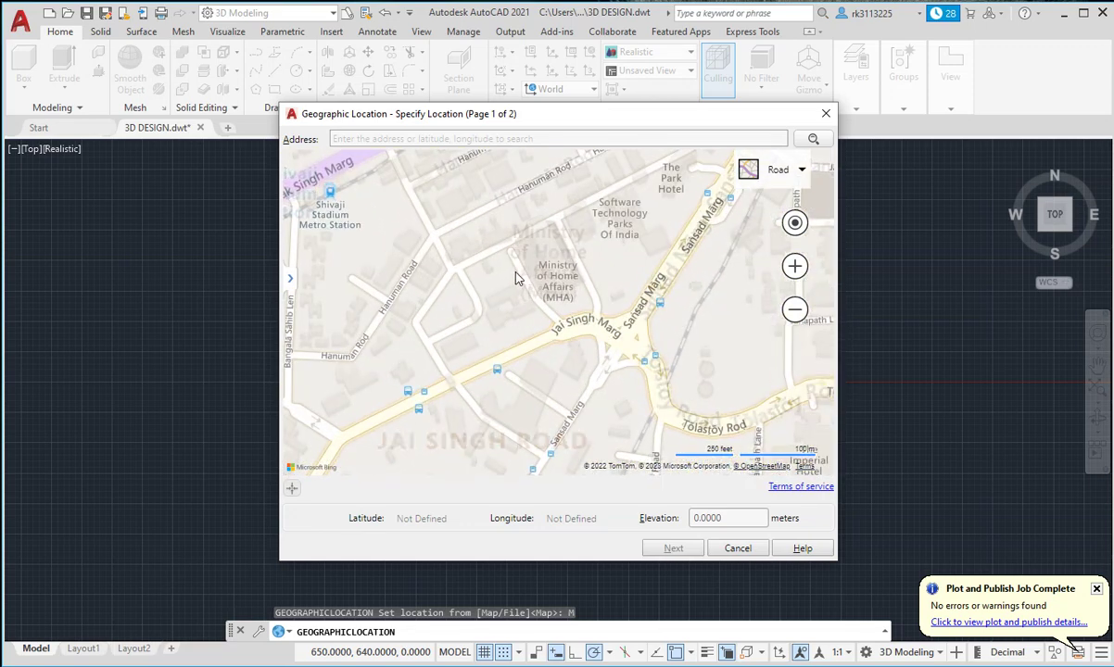
pyautogui.scroll(1, 600, 321)
pyautogui.scroll(1, 550, 299)
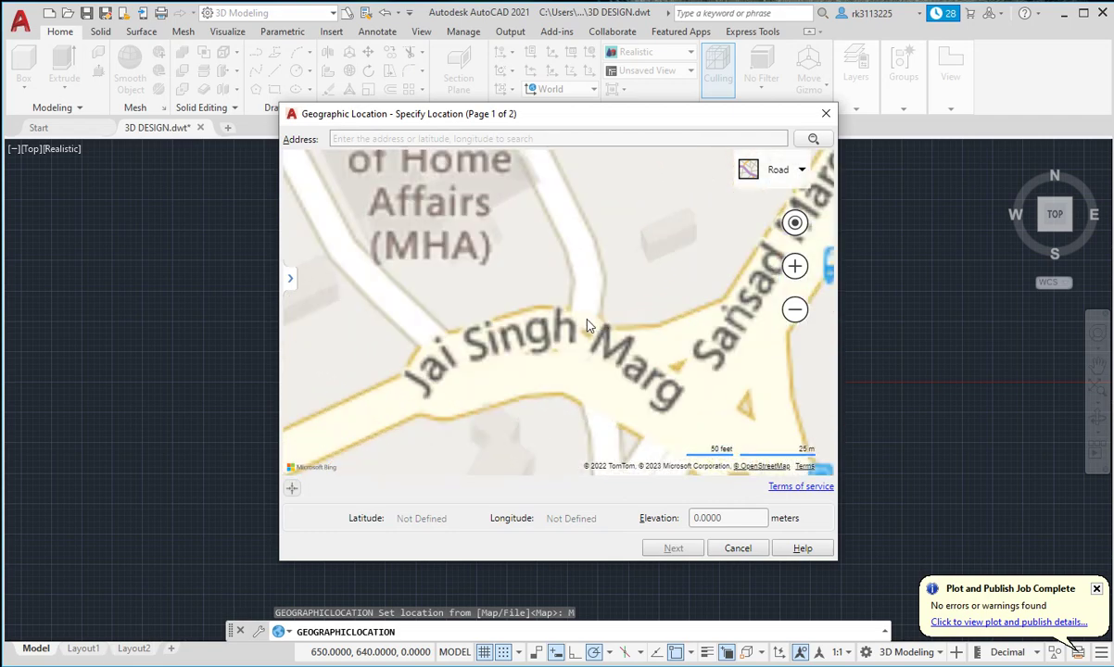
pyautogui.click(574, 324)
pyautogui.scroll(-2, 569, 345)
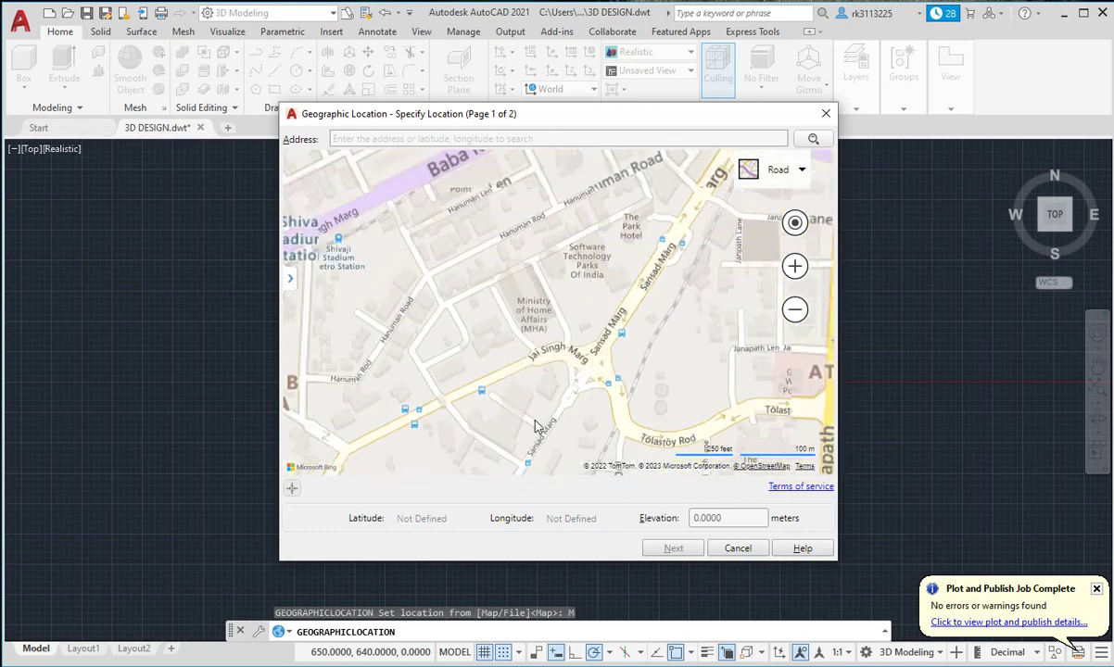
pyautogui.scroll(-1, 569, 346)
# Reopen the map-style list after closing it unchanged once.
pyautogui.click(774, 170)
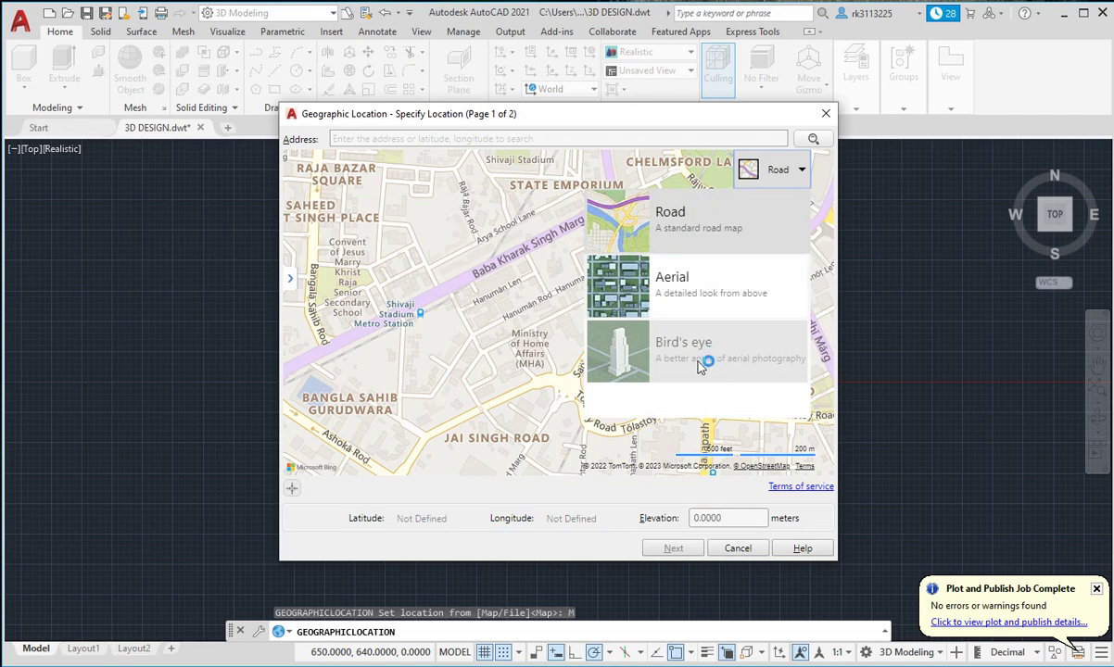
pyautogui.click(553, 419)
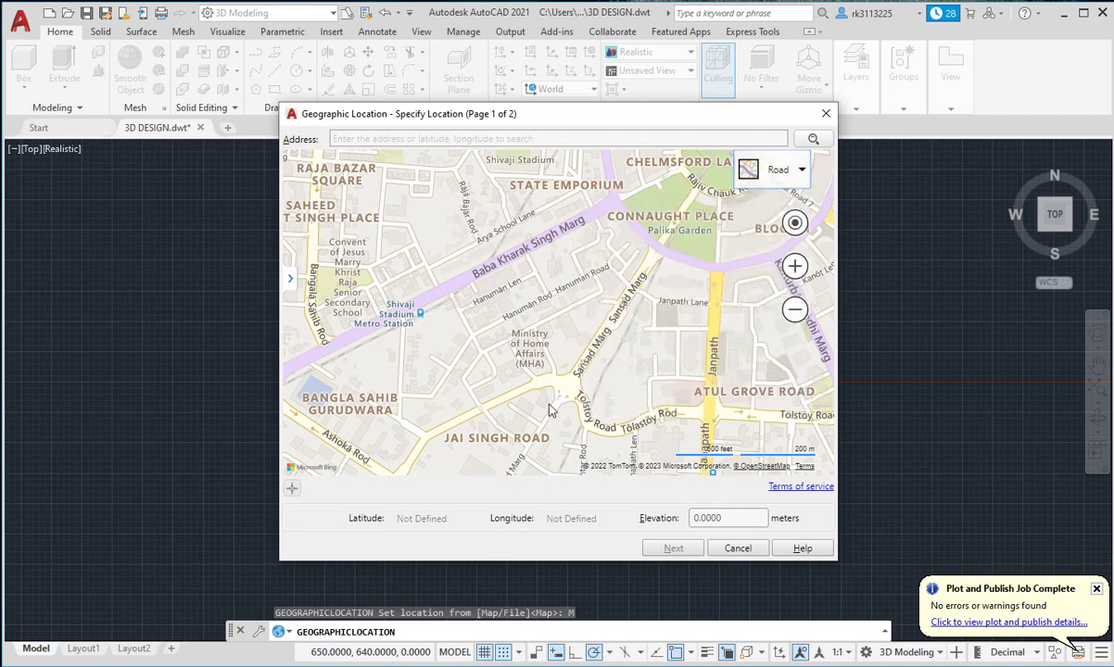
pyautogui.click(775, 172)
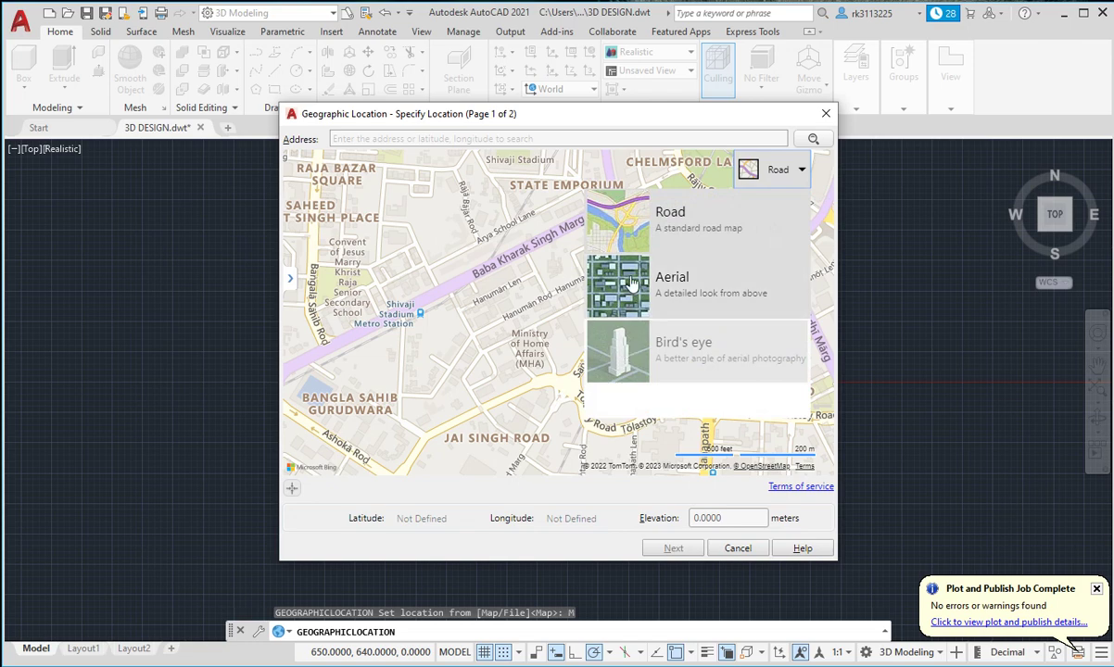
# Switch the map back to Aerial imagery and recentre it.
pyautogui.click(630, 283)
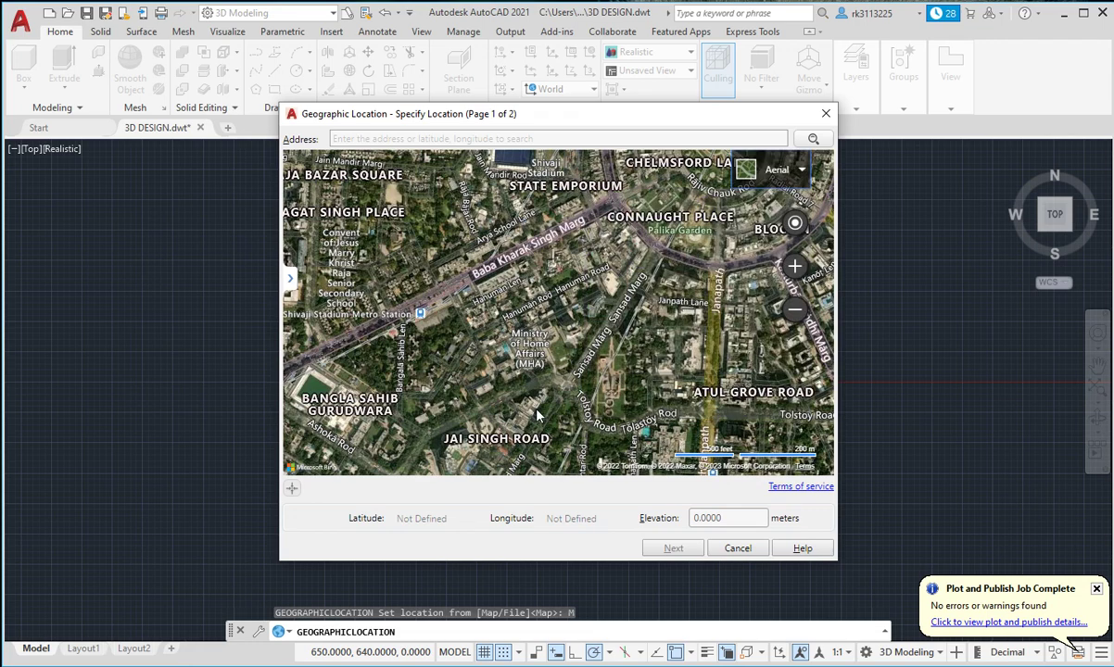
pyautogui.scroll(1, 600, 362)
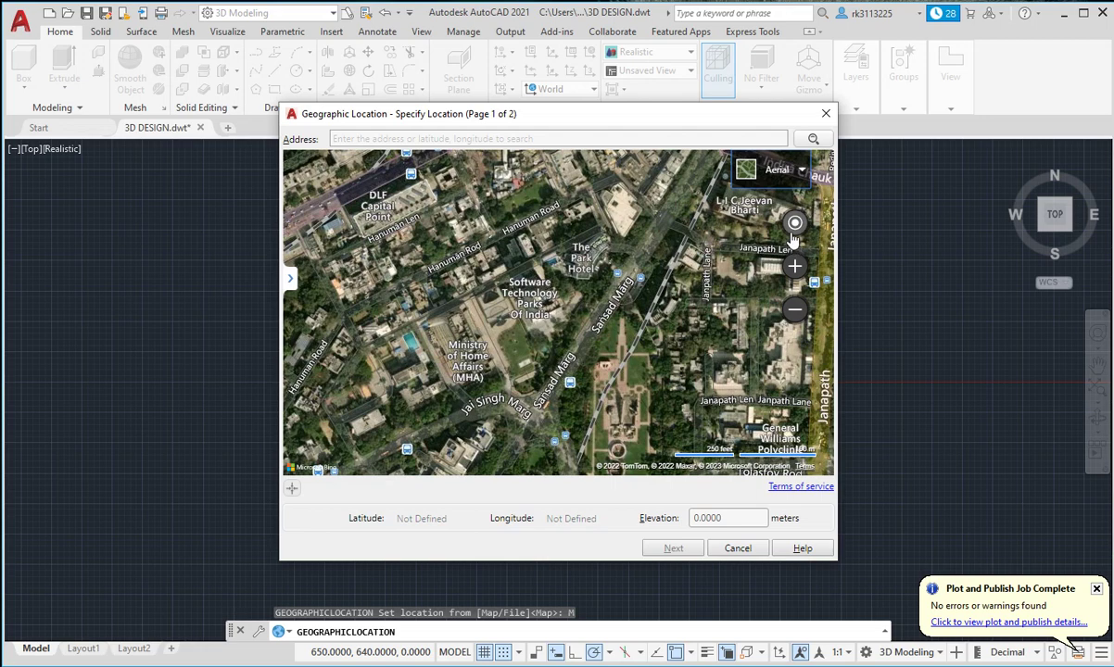
pyautogui.click(794, 234)
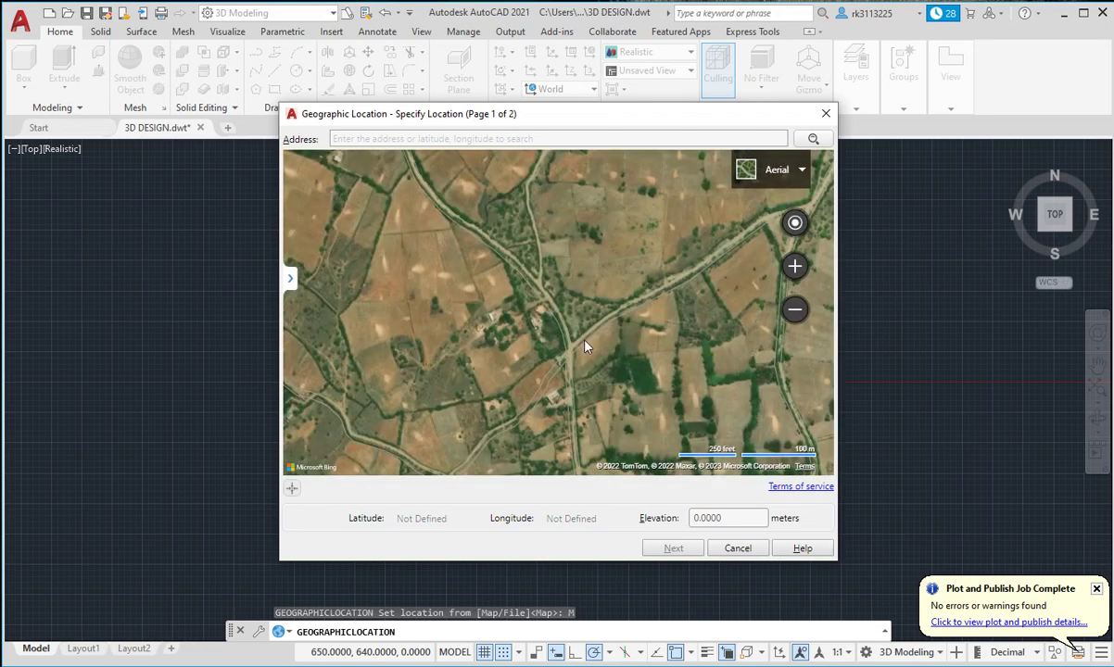
pyautogui.scroll(3, 516, 402)
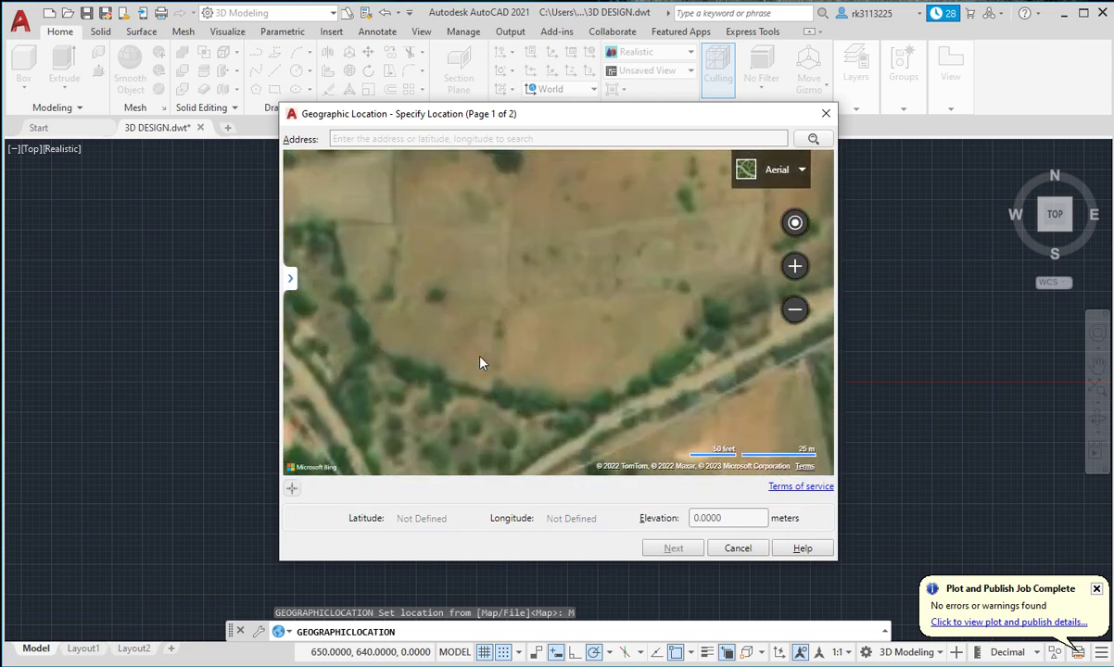
pyautogui.scroll(-2, 480, 362)
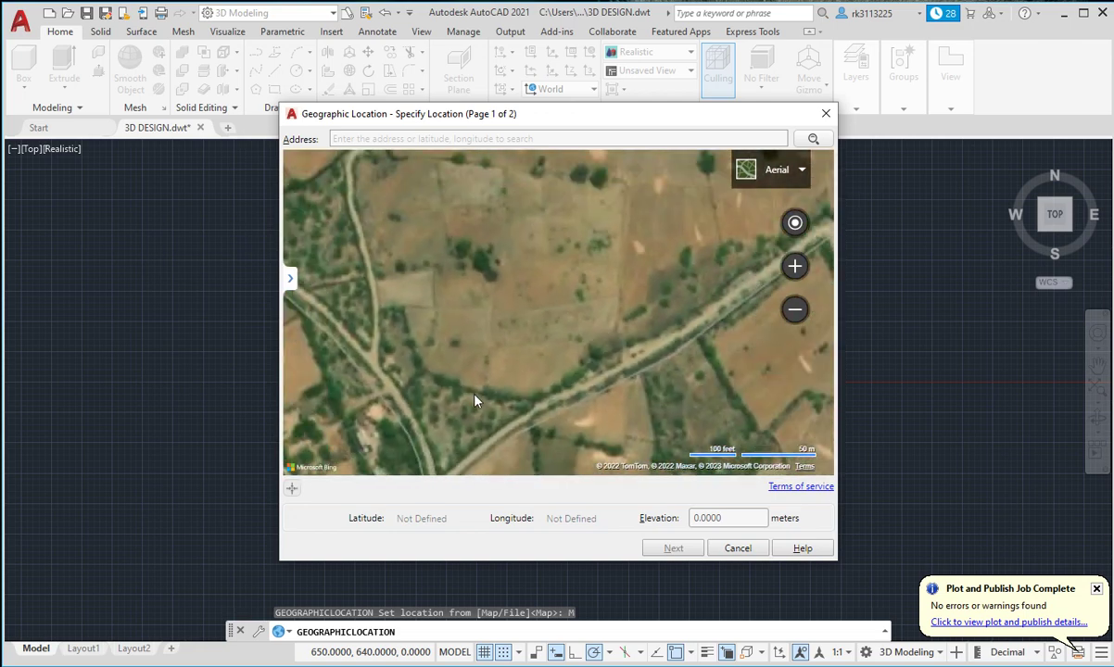
pyautogui.scroll(-1, 475, 395)
pyautogui.click(795, 224)
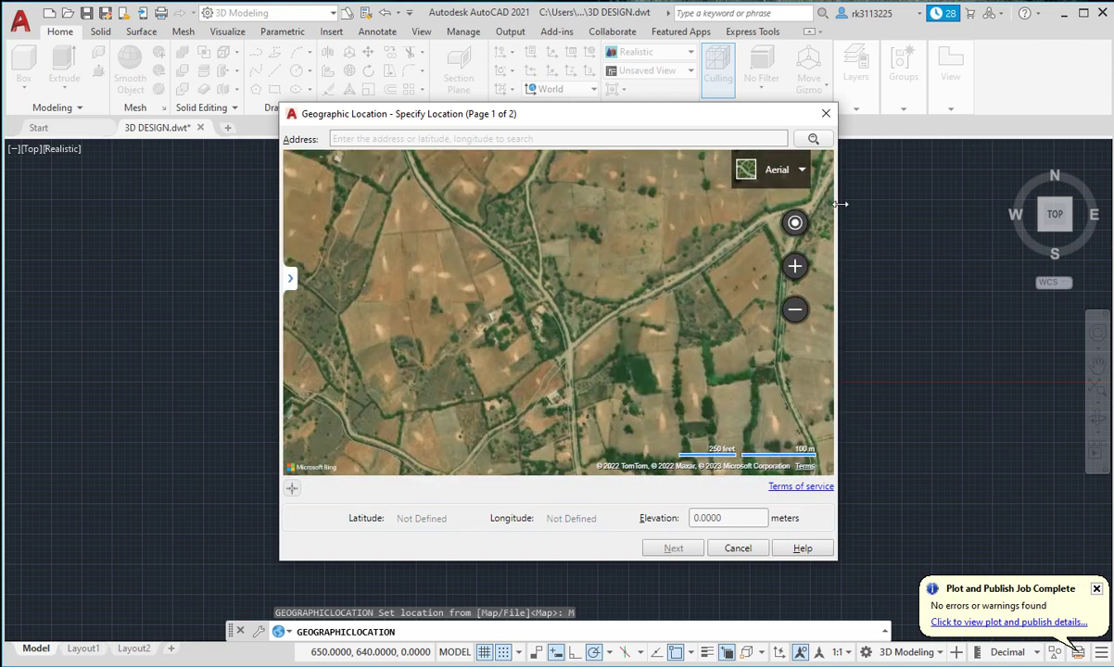
pyautogui.click(794, 266)
# Zoom the aerial map out until most of India, Lahore to Mumbai, is framed.
pyautogui.click(798, 309)
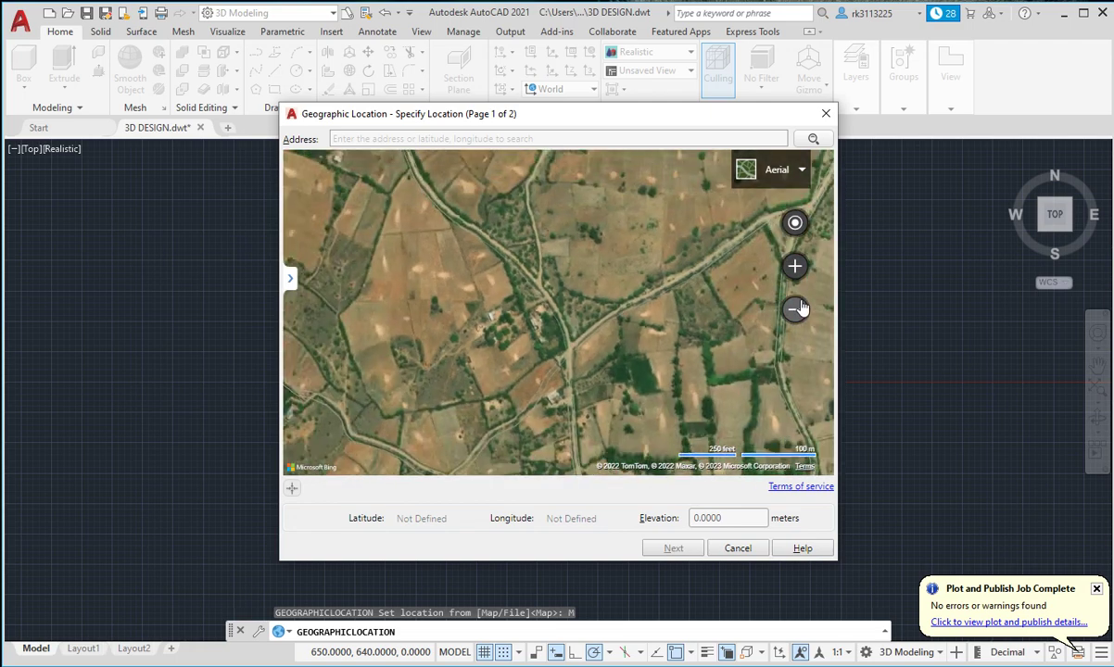
pyautogui.click(798, 309)
pyautogui.click(799, 309)
pyautogui.click(798, 308)
pyautogui.click(799, 308)
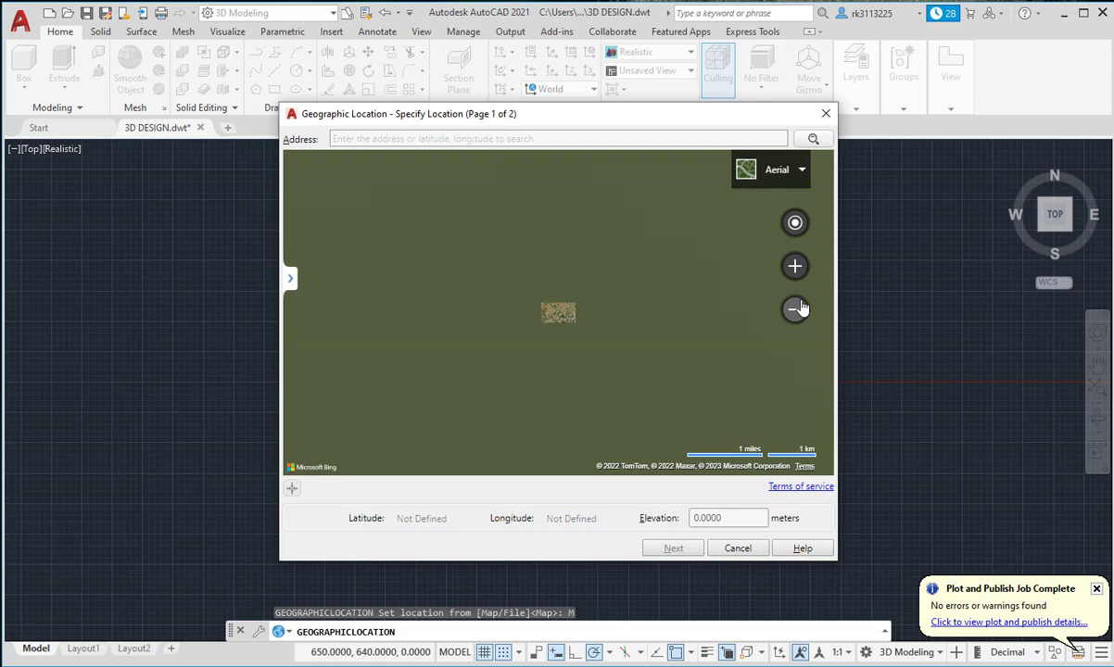
pyautogui.click(799, 308)
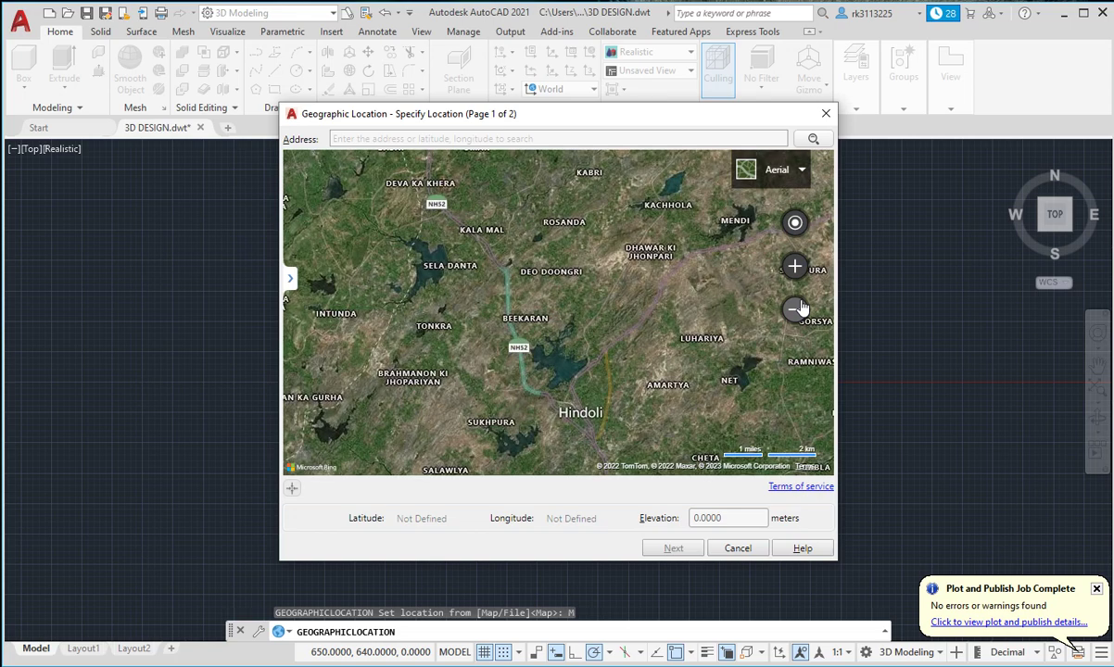
pyautogui.click(798, 309)
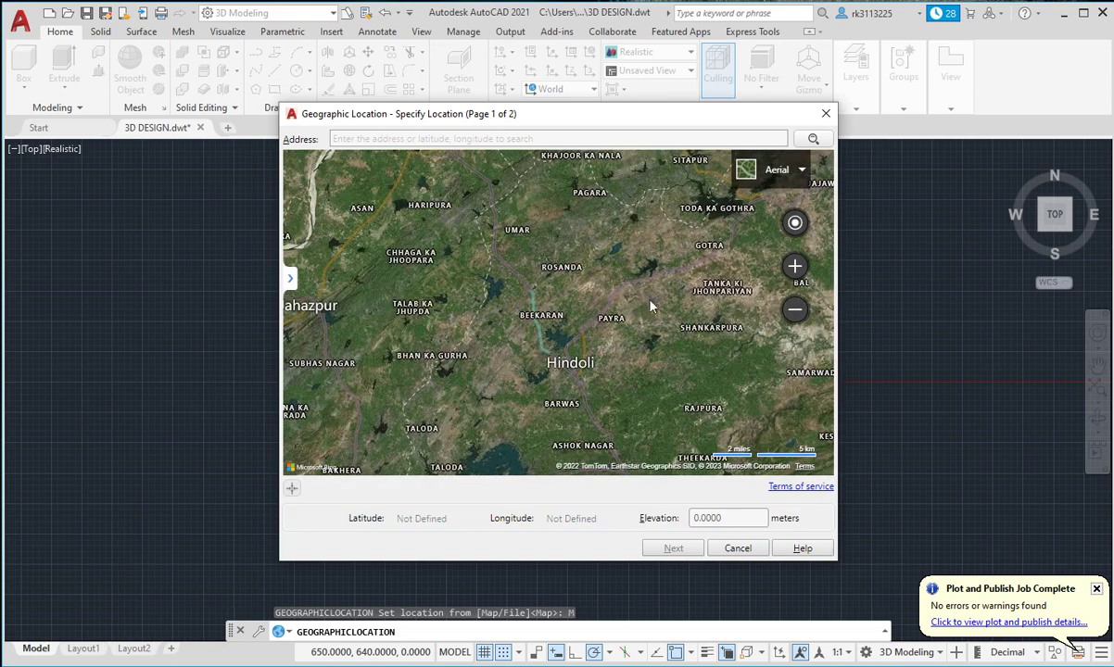
pyautogui.scroll(-4, 569, 306)
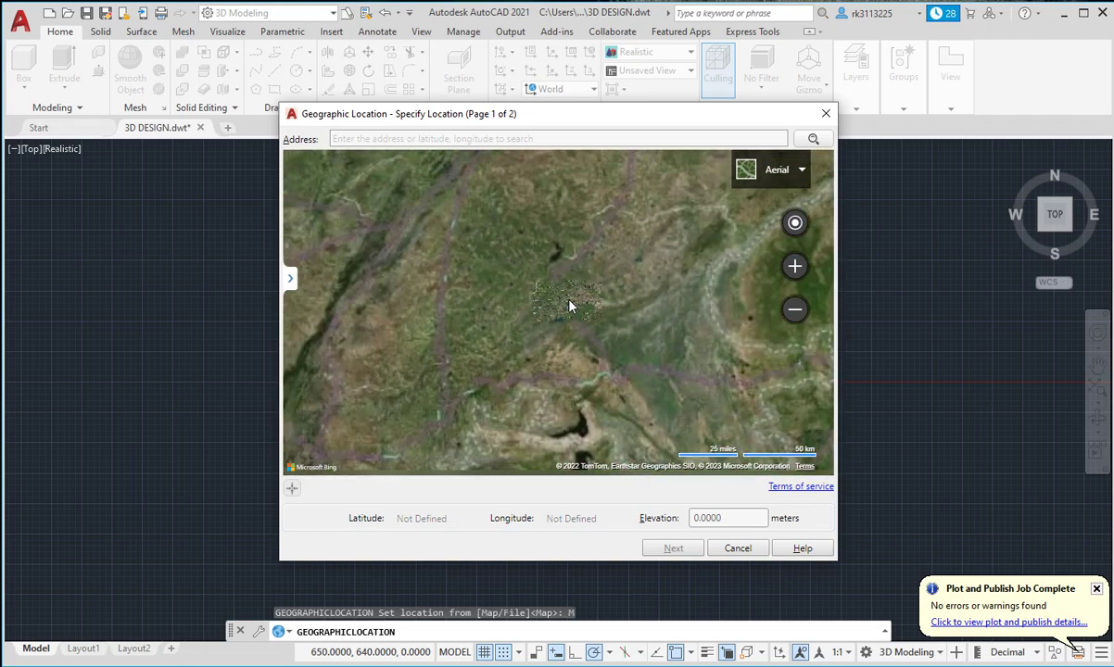
pyautogui.scroll(-2, 569, 306)
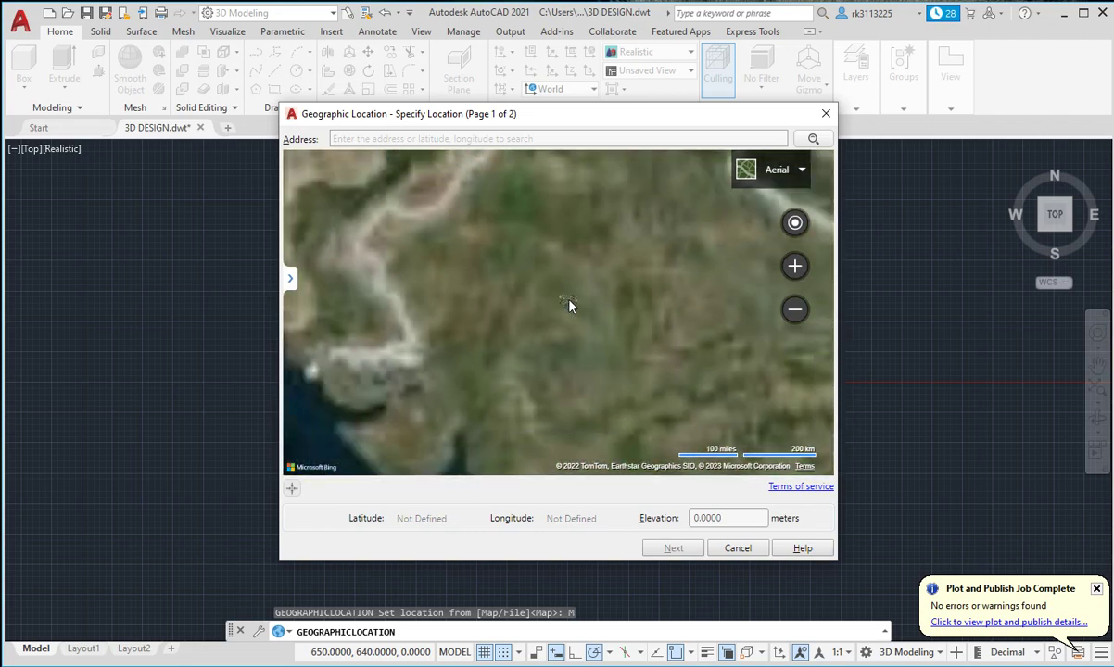
pyautogui.scroll(-3, 569, 306)
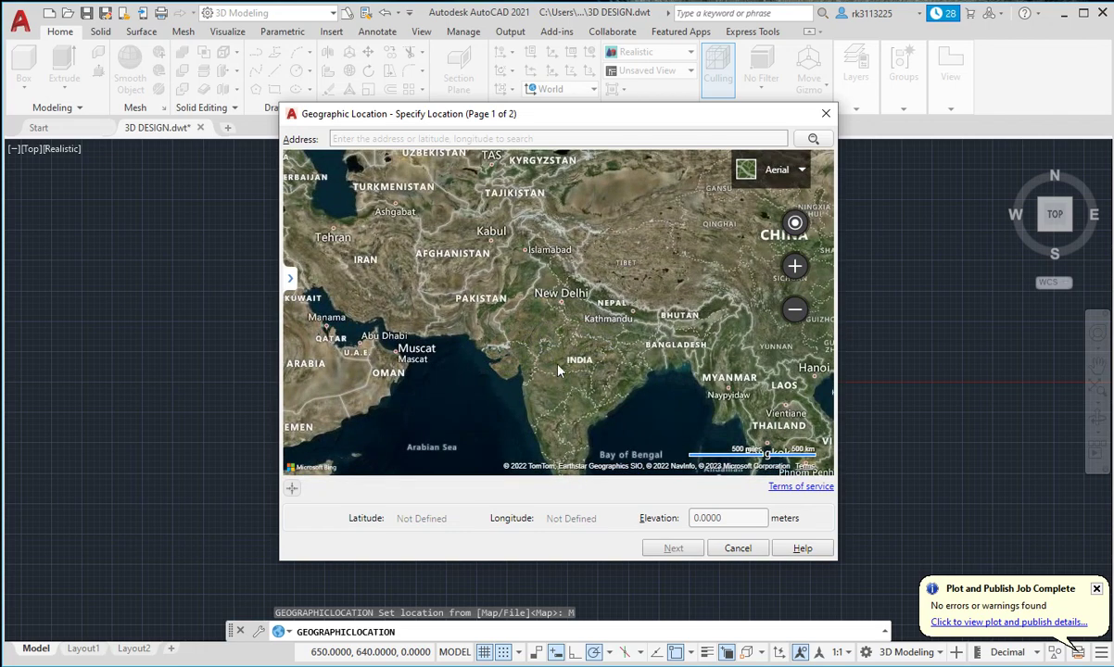
pyautogui.scroll(2, 586, 365)
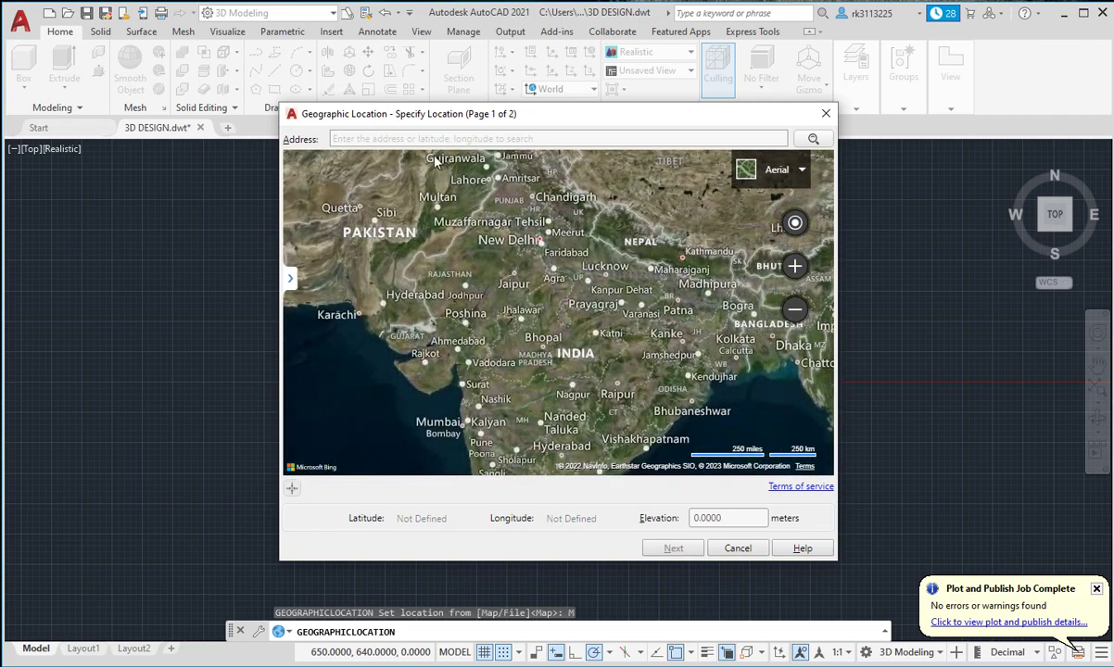
# Search the address 'new delhi' and hide the search results.
pyautogui.click(431, 138)
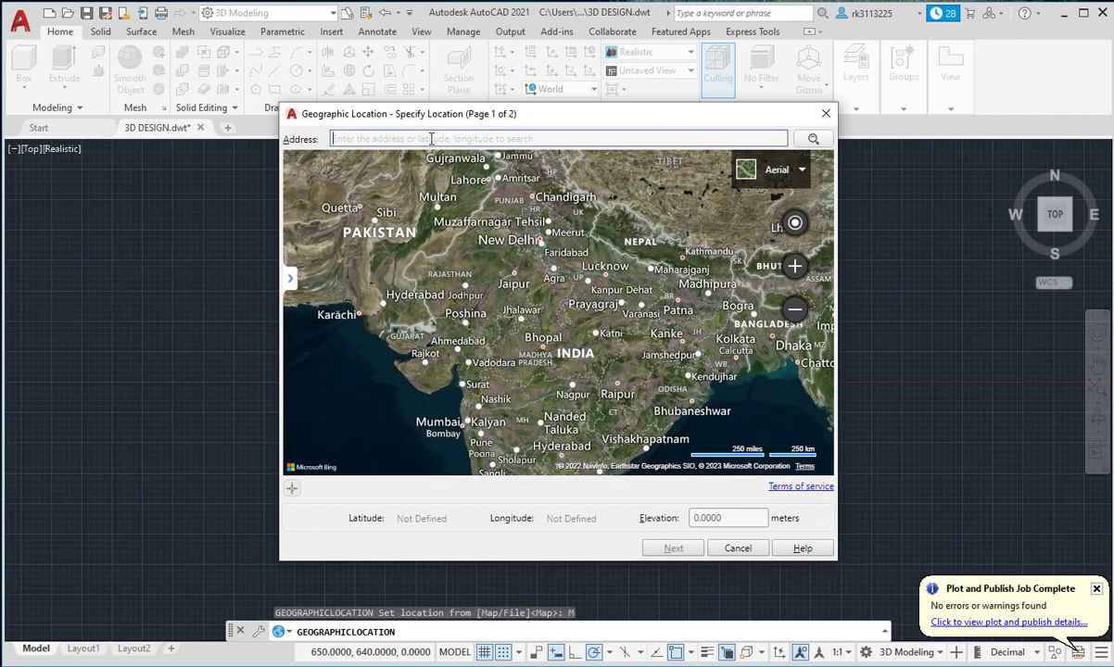
pyautogui.write('new delhi')
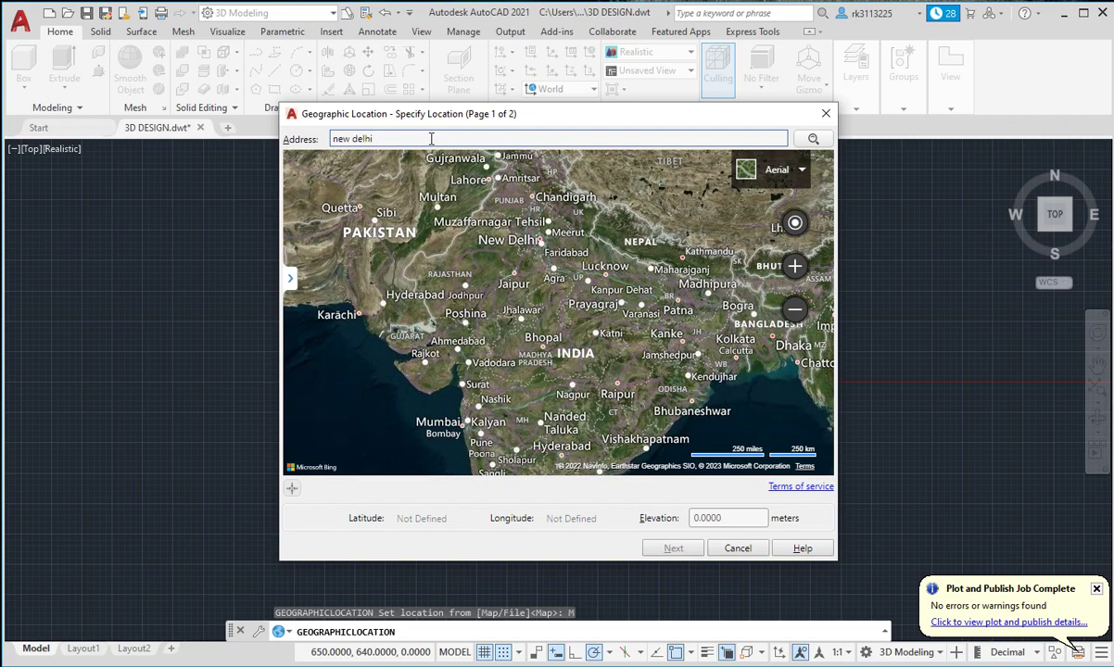
pyautogui.press('Return')
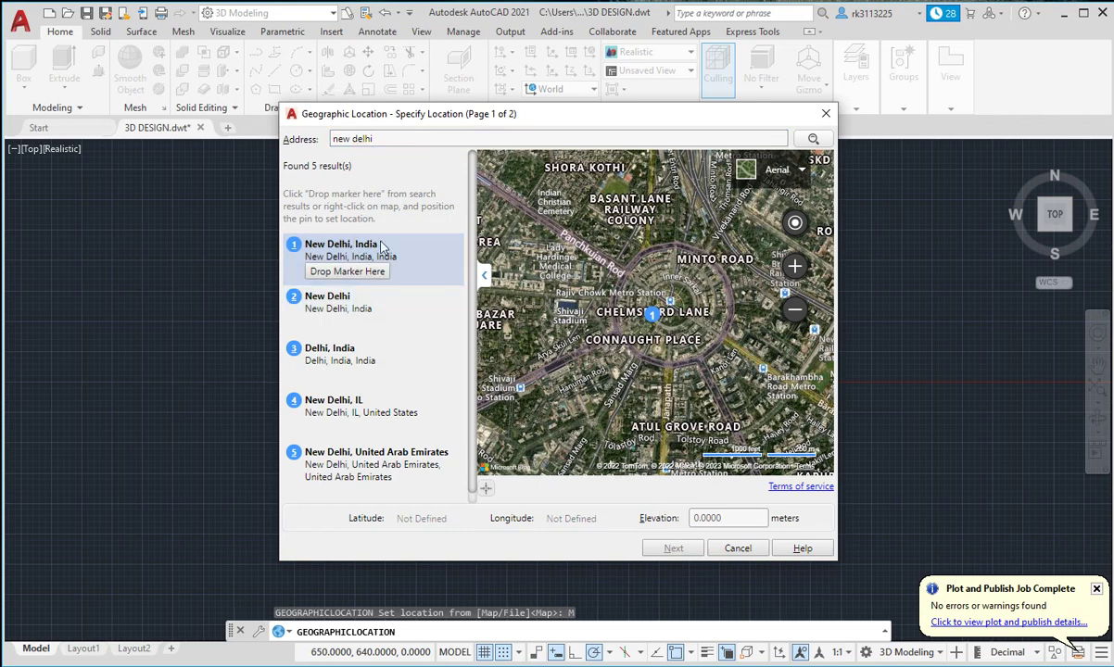
pyautogui.scroll(2, 618, 265)
pyautogui.scroll(2, 642, 318)
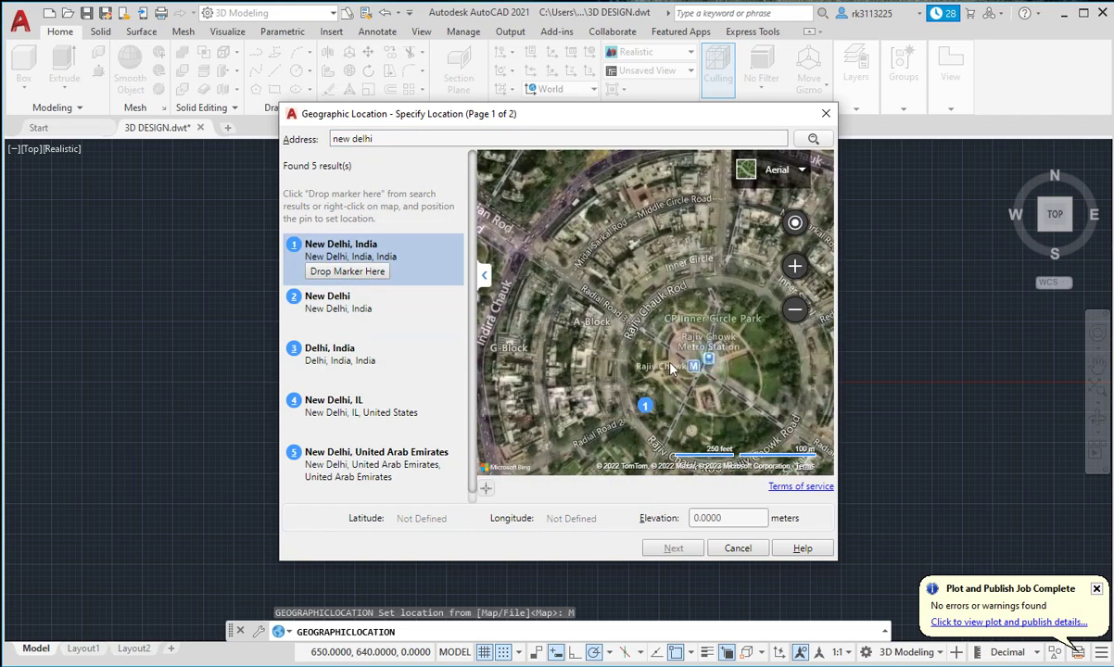
pyautogui.click(482, 278)
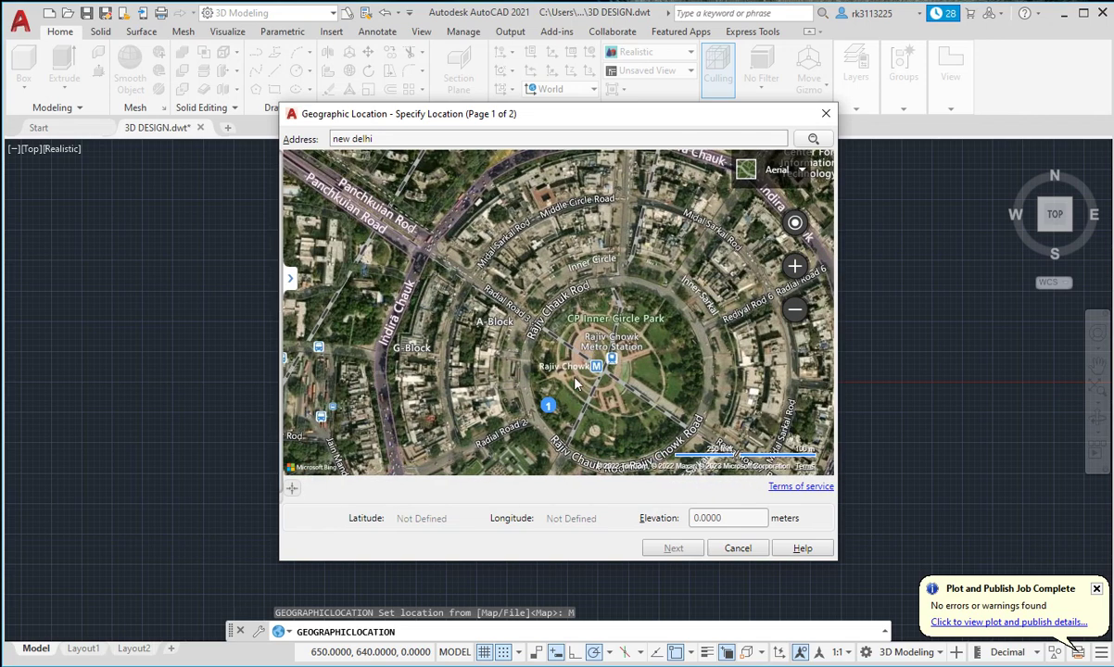
# Zoom to the site, drop the marker at 28.6336, 77.2142, and continue to coordinate systems.
pyautogui.scroll(-1, 507, 315)
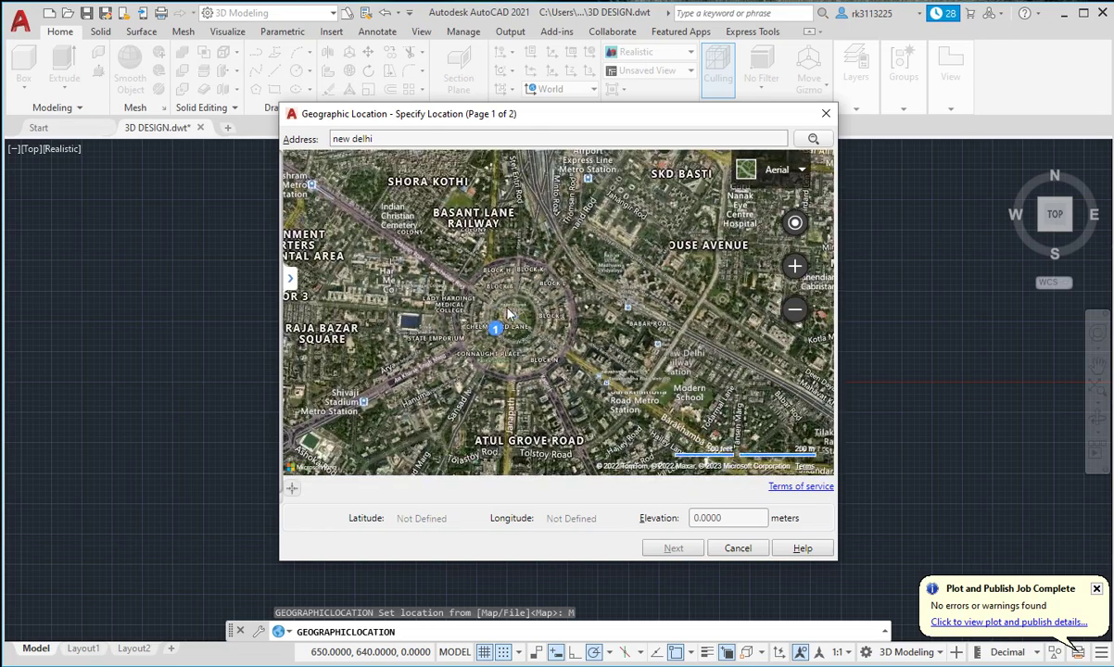
pyautogui.scroll(1, 394, 280)
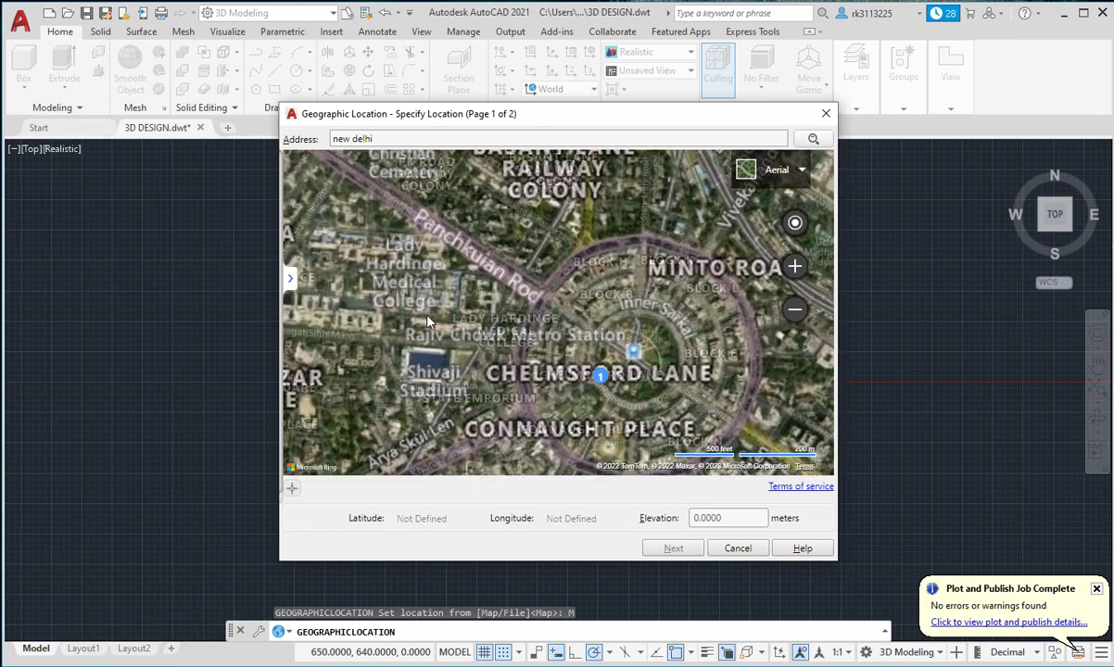
pyautogui.scroll(-1, 428, 322)
pyautogui.scroll(2, 436, 335)
pyautogui.scroll(2, 444, 349)
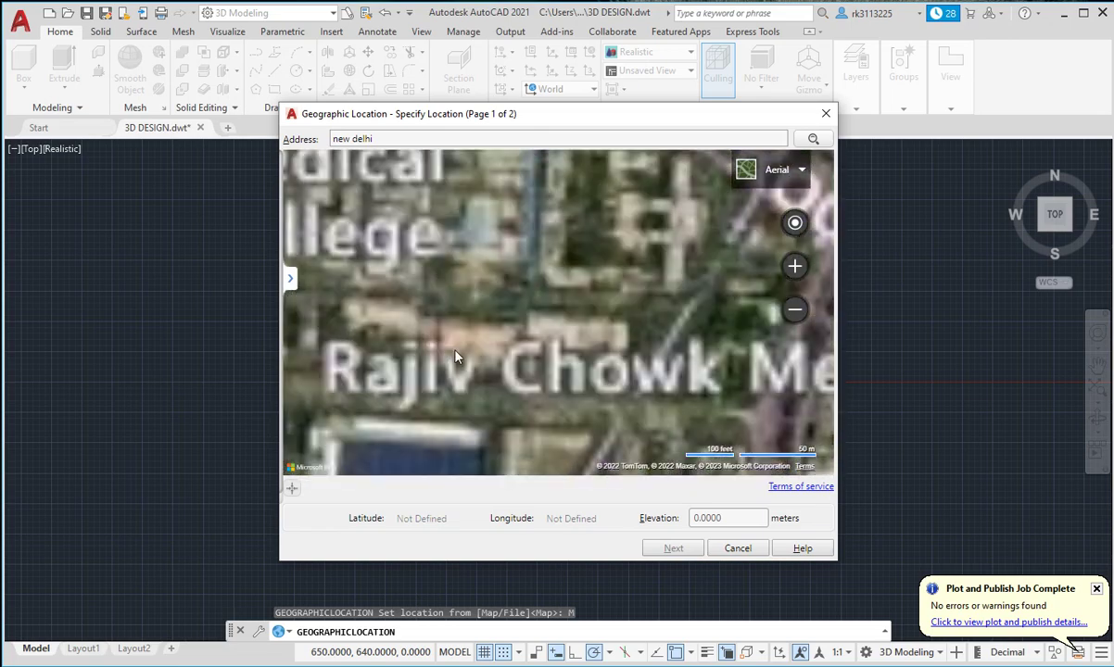
pyautogui.scroll(1, 483, 347)
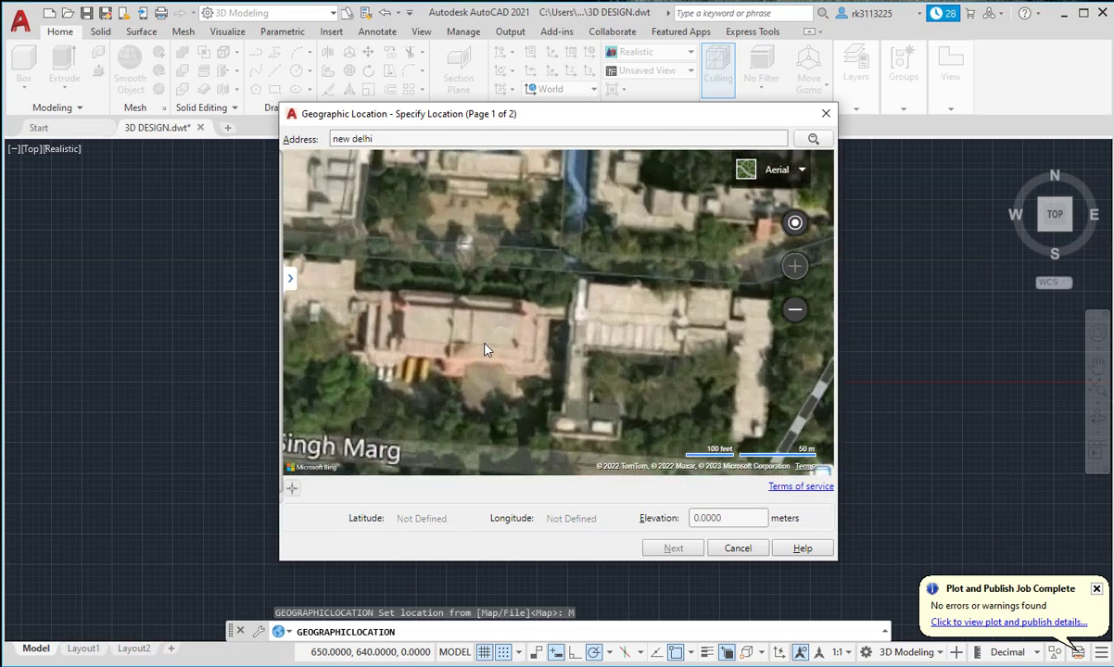
pyautogui.scroll(1, 519, 345)
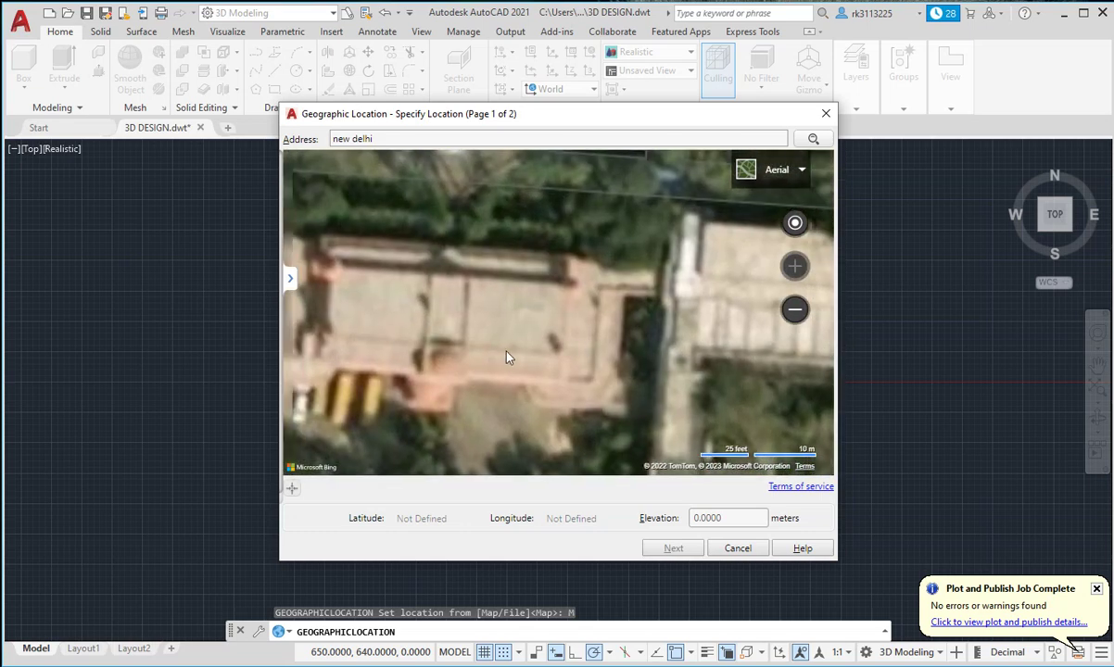
pyautogui.moveTo(511, 353); pyautogui.dragTo(584, 366)
pyautogui.scroll(-1, 517, 352)
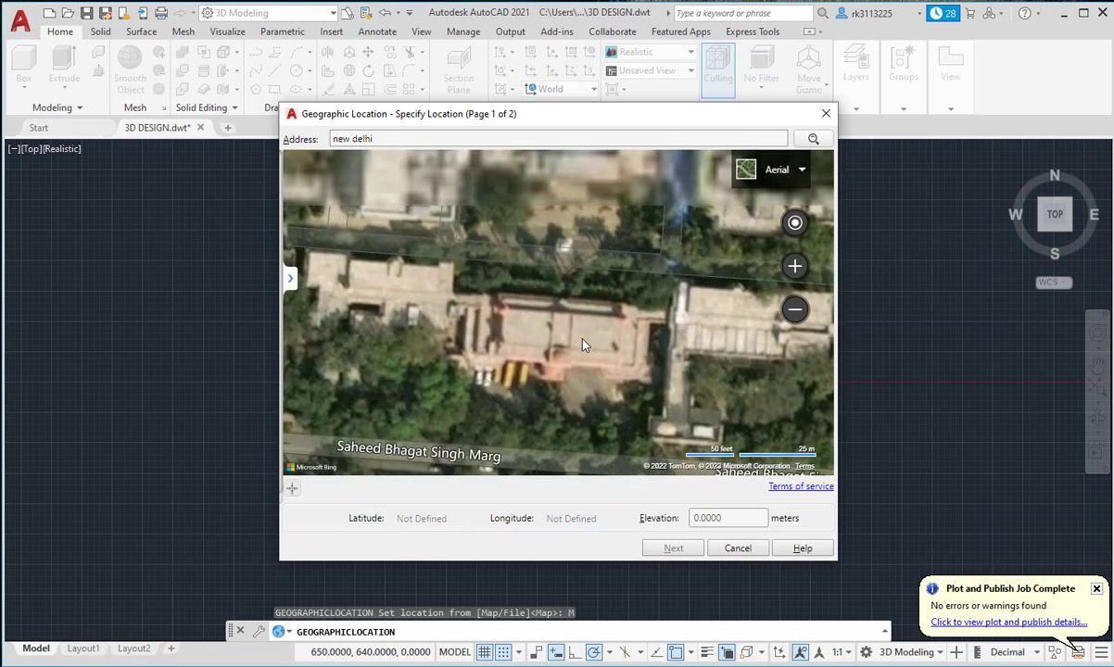
pyautogui.scroll(-1, 480, 348)
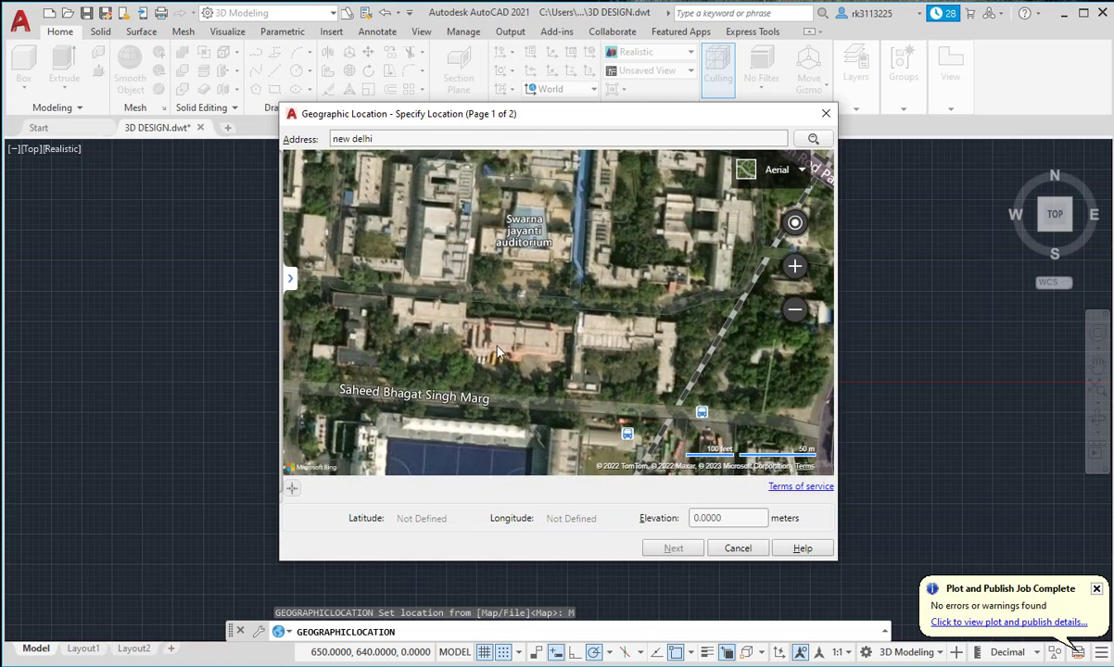
pyautogui.scroll(1, 517, 356)
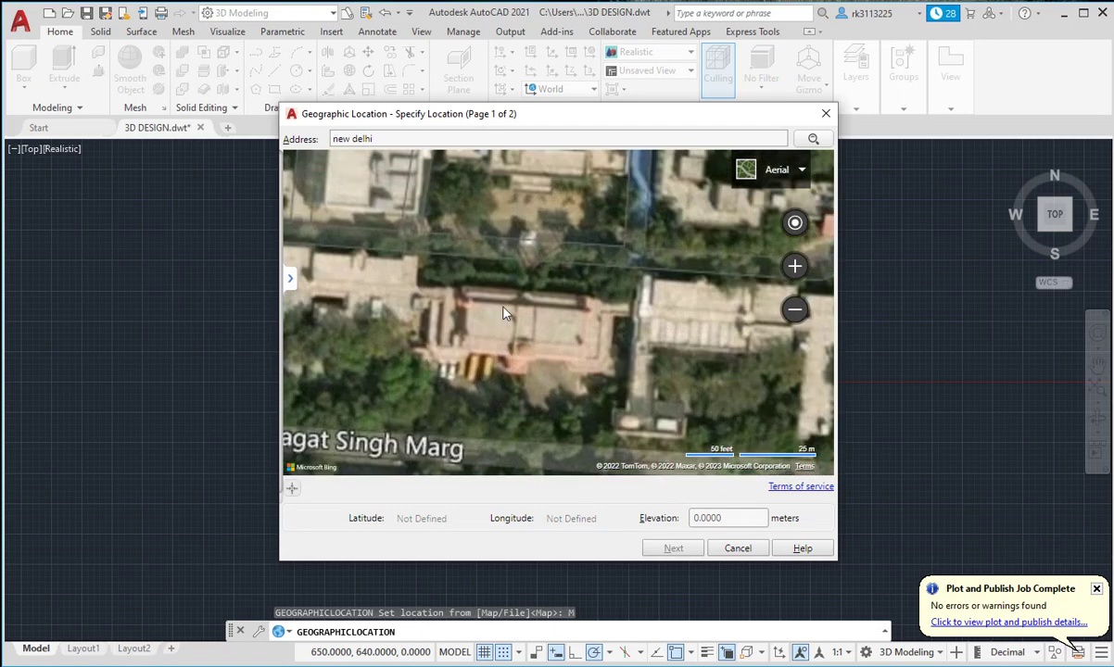
pyautogui.click(510, 320)
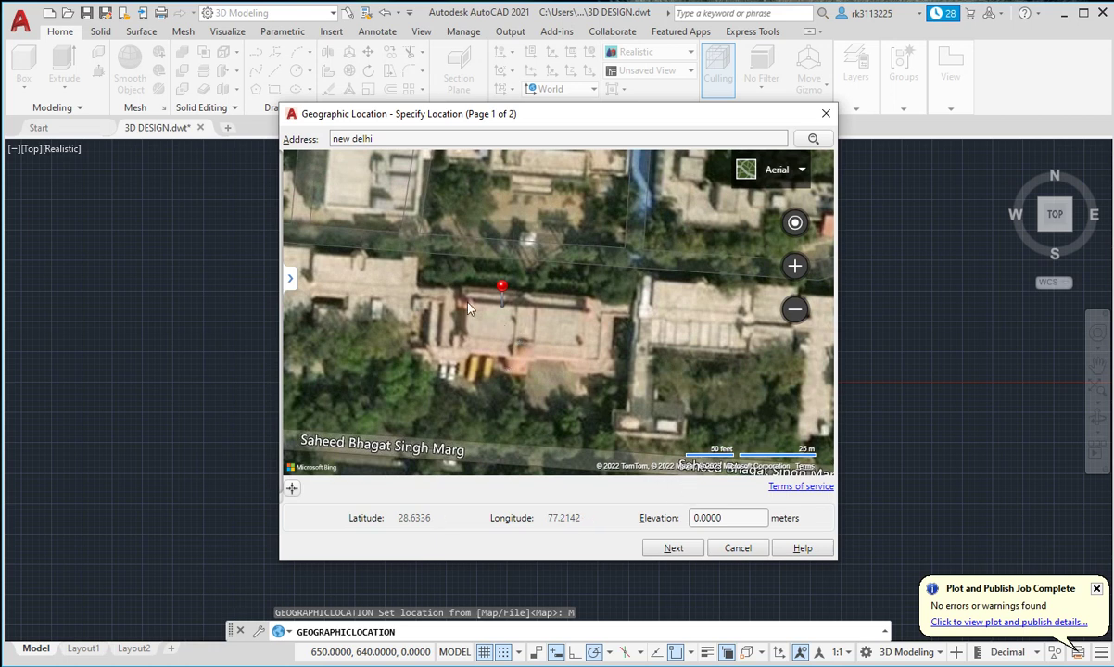
pyautogui.click(672, 547)
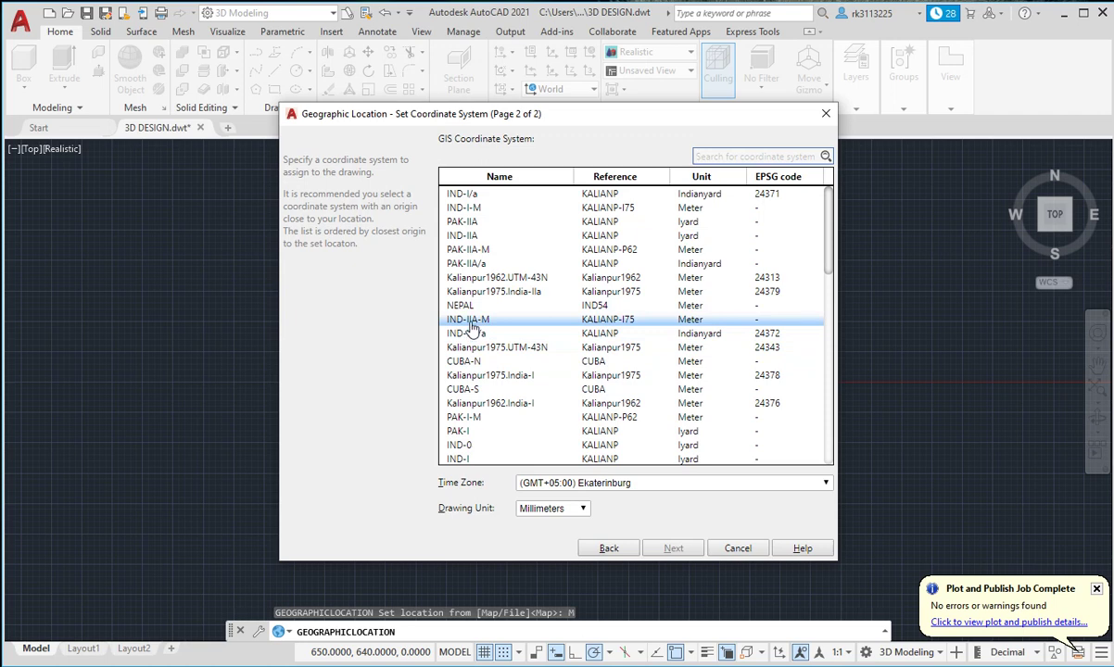
# Select IND-IIIB/a (KALIANP reference, Indianyard units) as the GIS coordinate system.
pyautogui.scroll(-3, 507, 362)
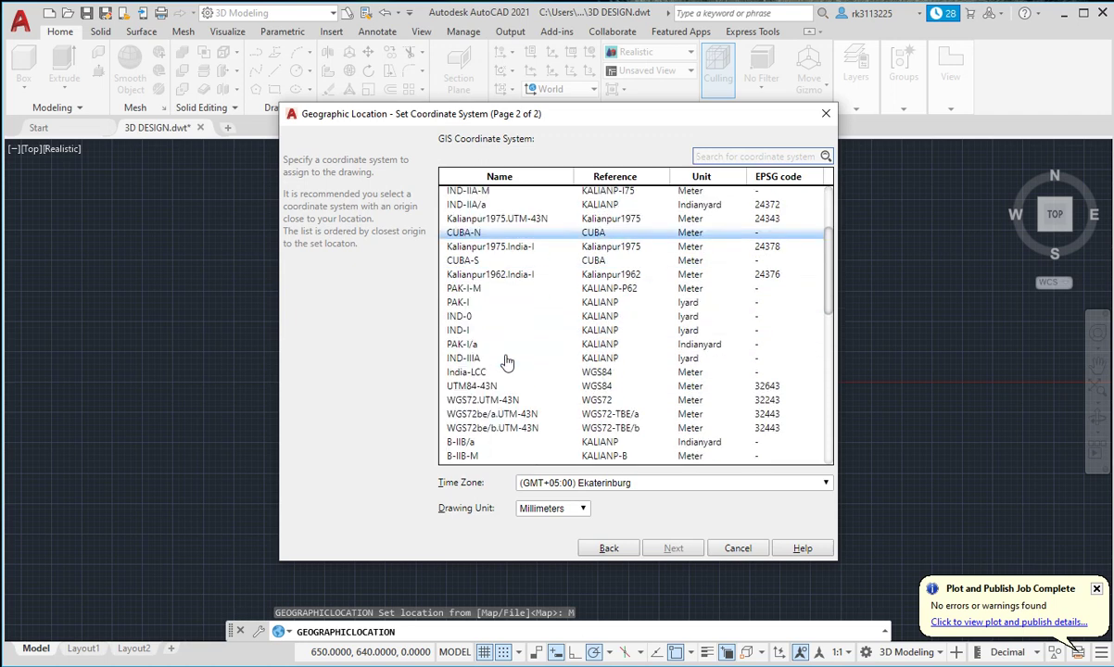
pyautogui.scroll(-6, 501, 370)
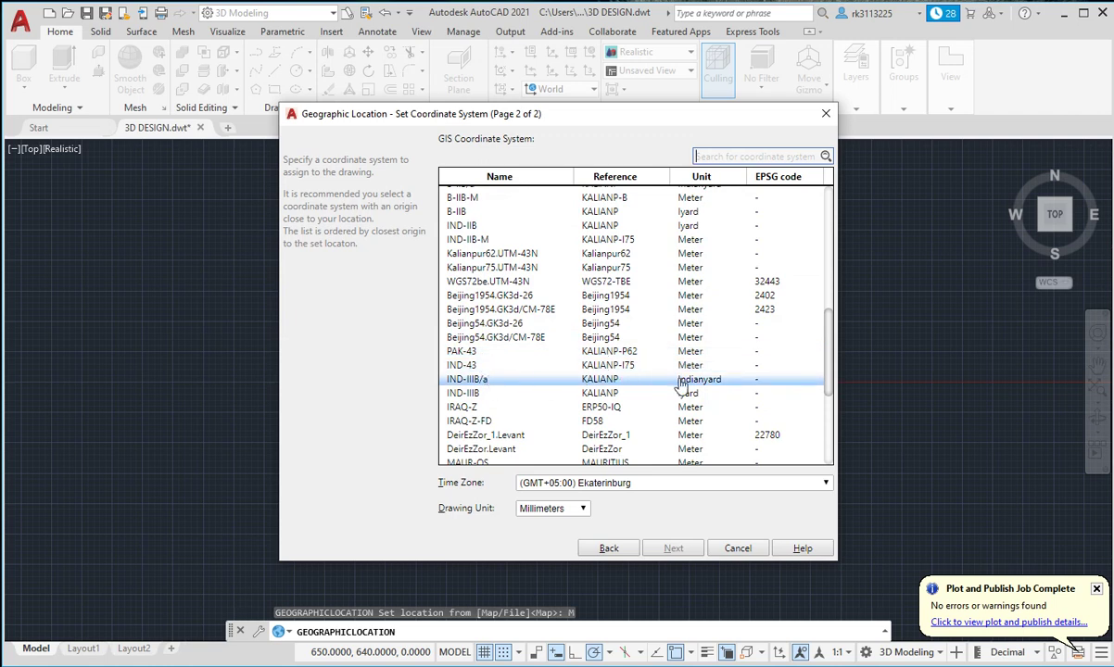
pyautogui.click(496, 393)
pyautogui.scroll(-3, 497, 394)
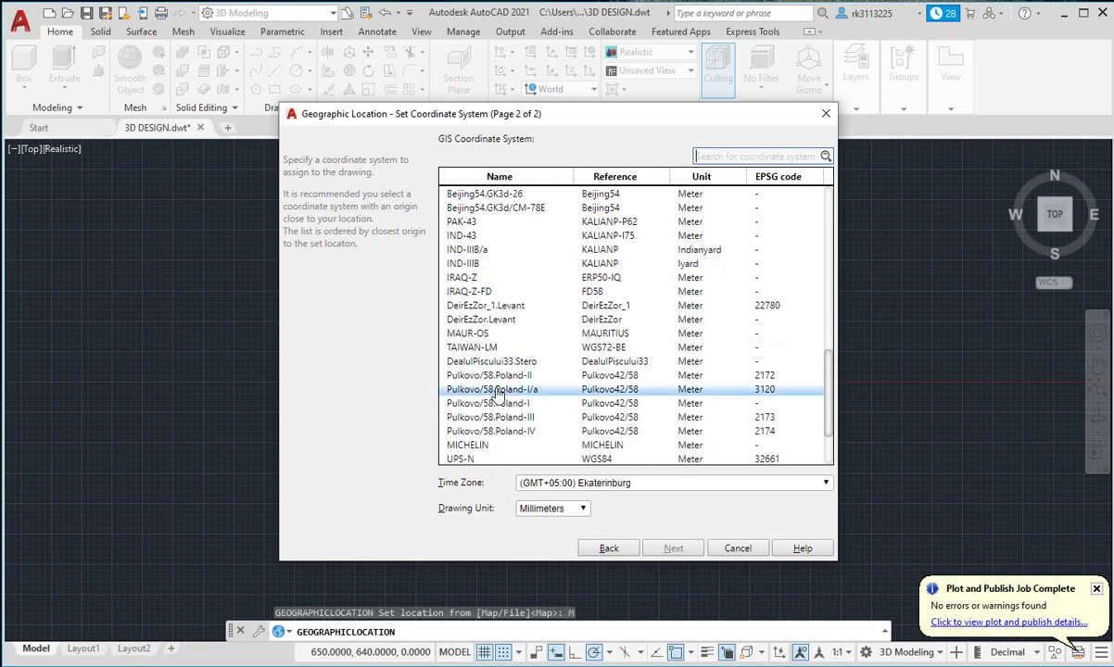
pyautogui.scroll(-2, 495, 393)
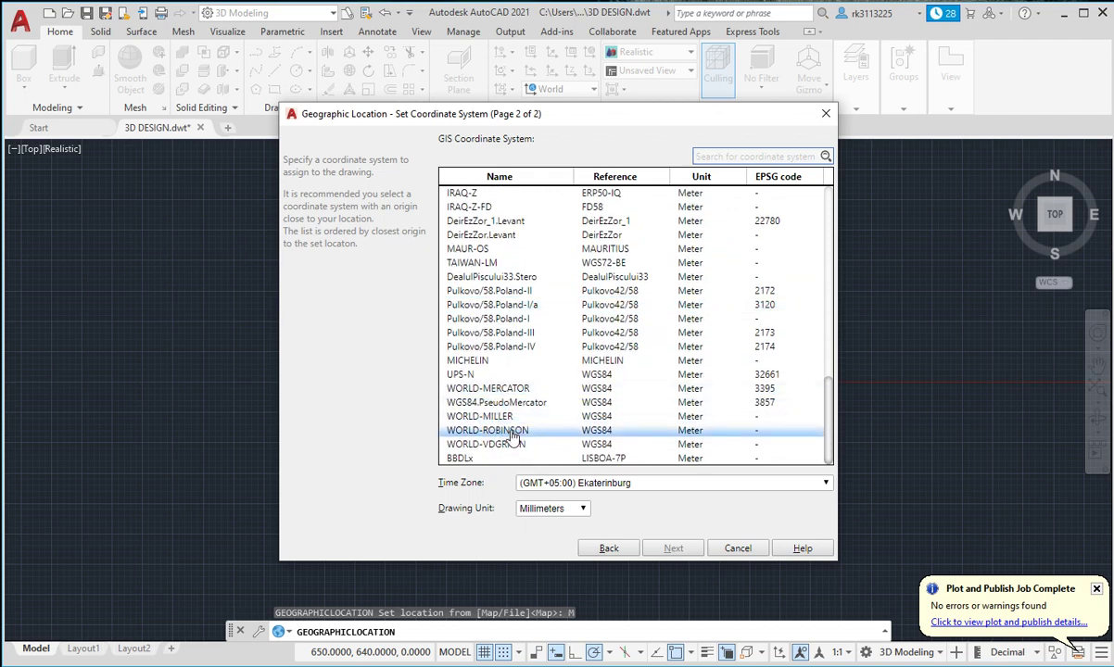
pyautogui.scroll(2, 509, 359)
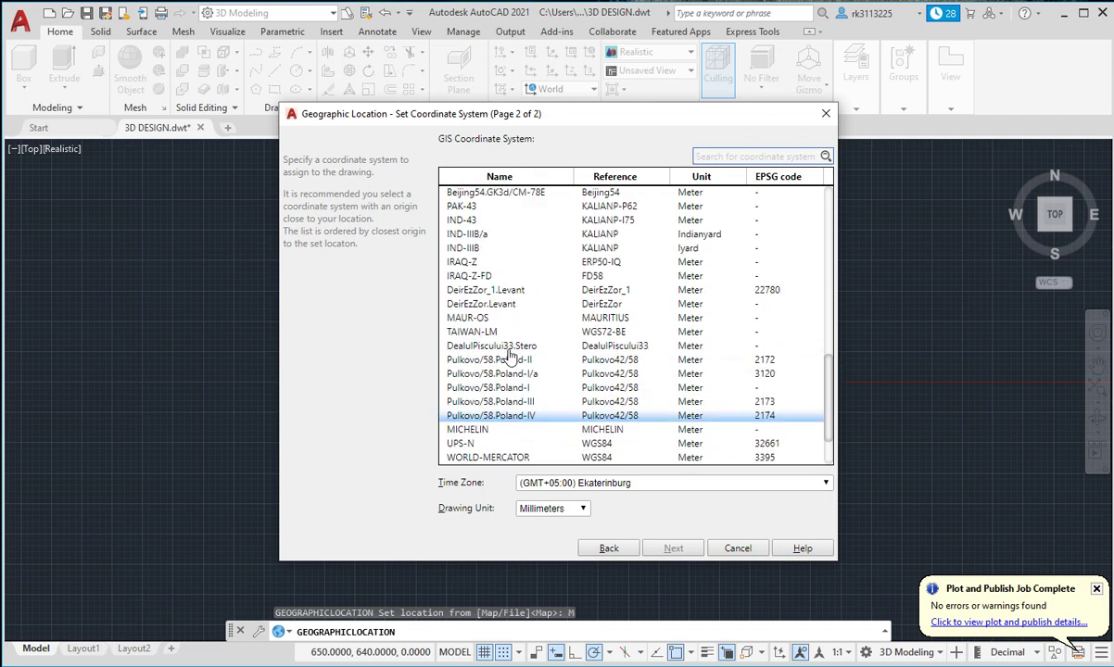
pyautogui.scroll(2, 510, 359)
pyautogui.scroll(3, 505, 371)
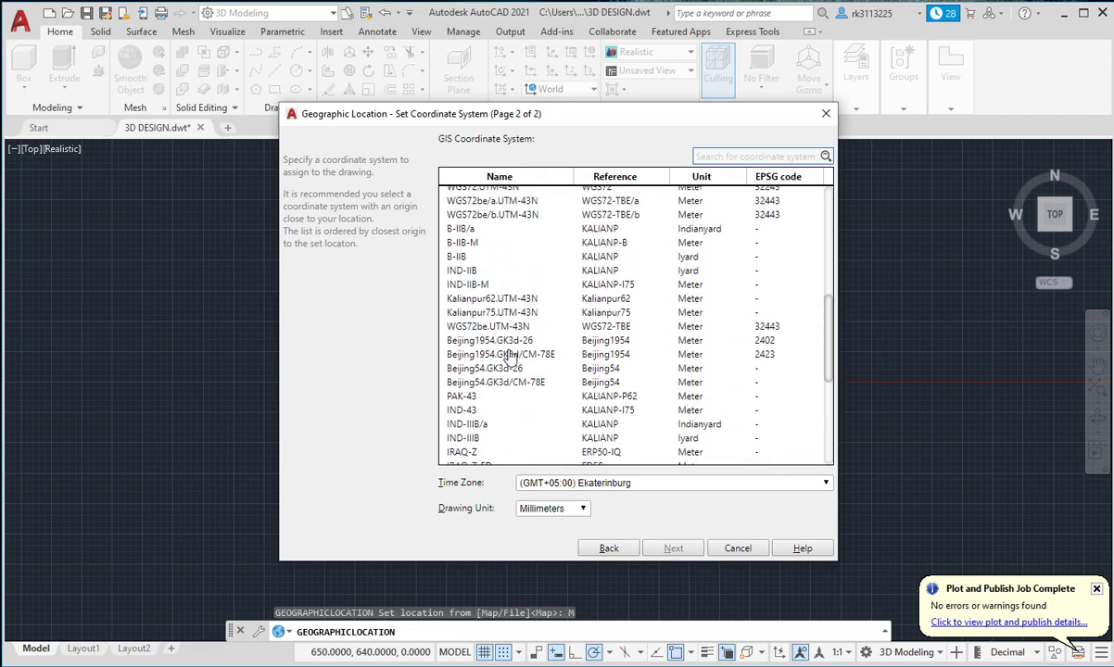
pyautogui.click(499, 428)
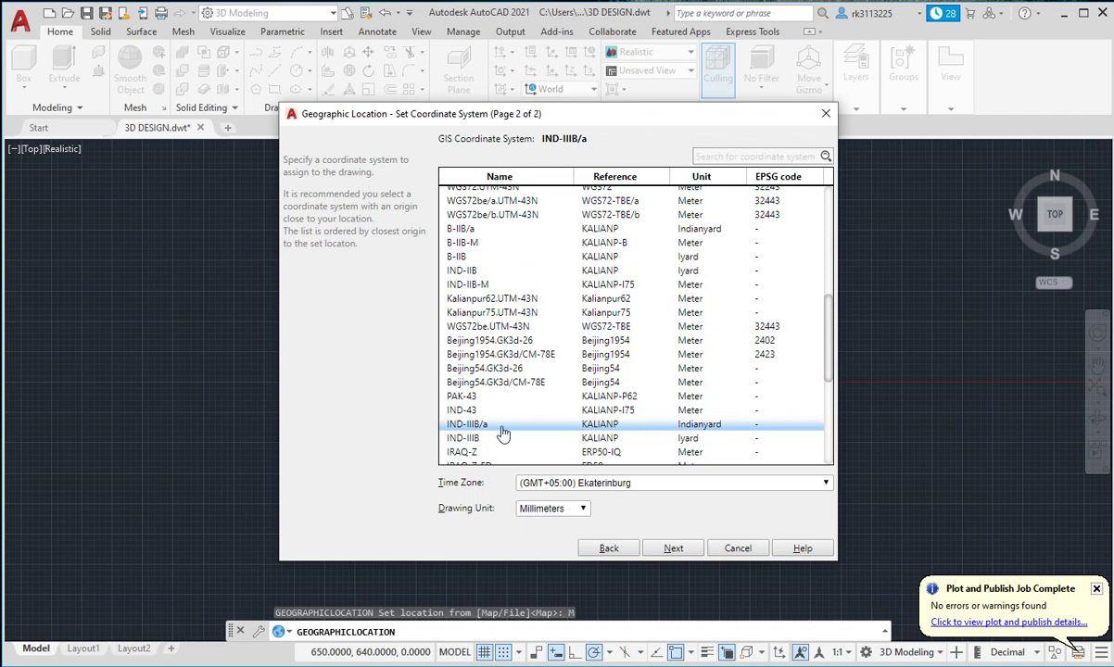
pyautogui.click(567, 507)
# Set the time zone to (GMT+05:30) Chennai, Kolkata, Mumbai, New Delhi.
pyautogui.click(562, 482)
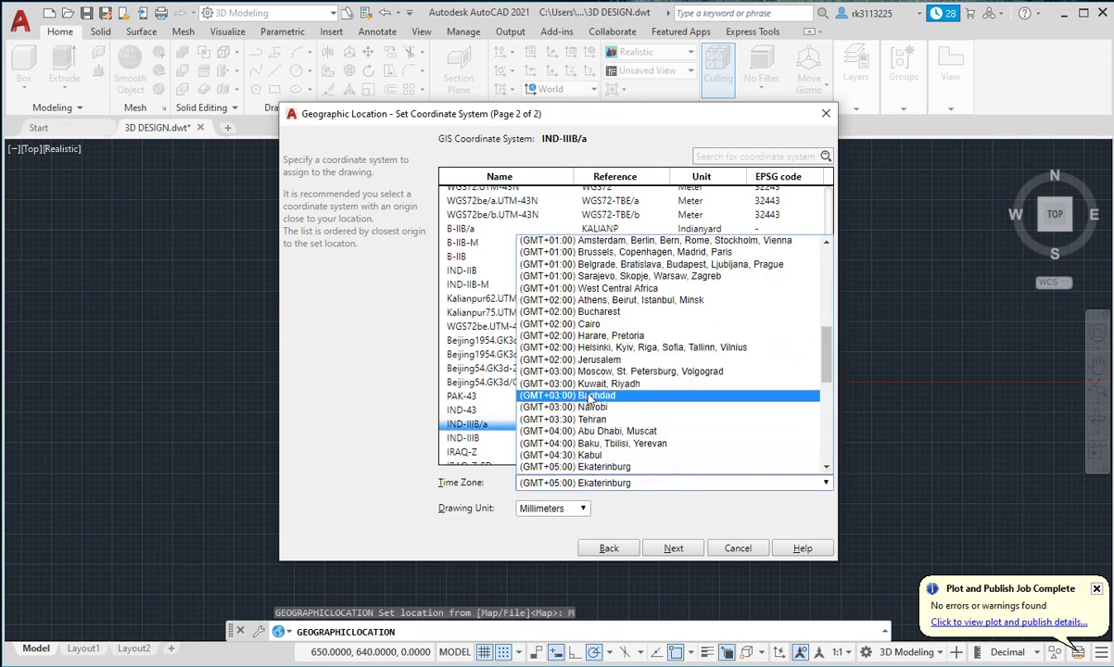
pyautogui.scroll(-4, 589, 349)
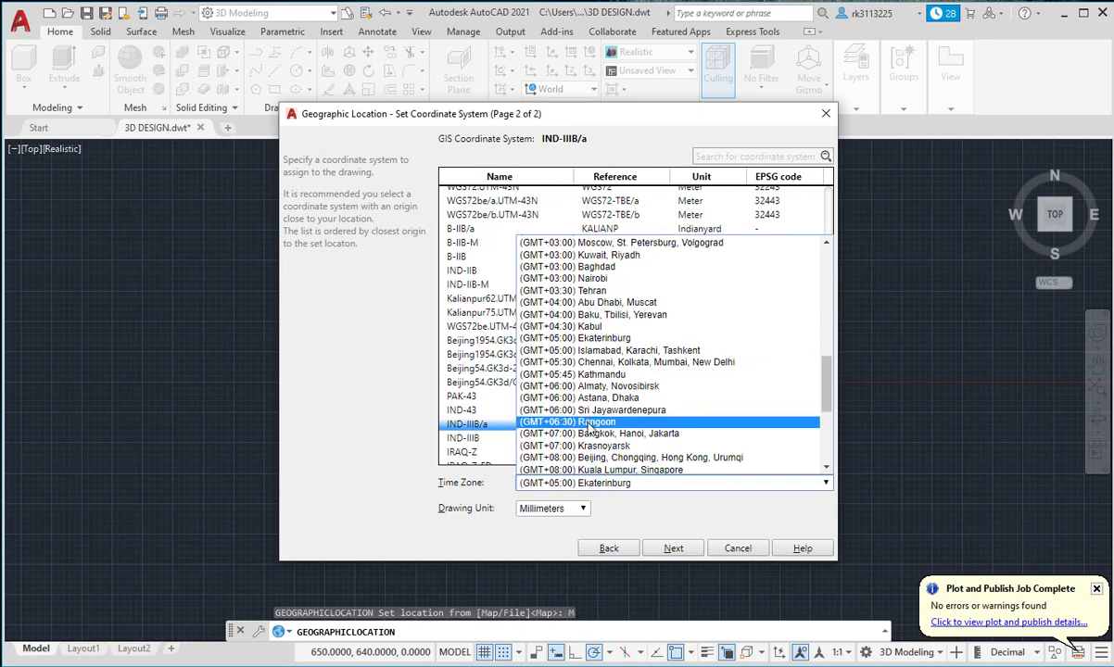
pyautogui.scroll(-4, 589, 428)
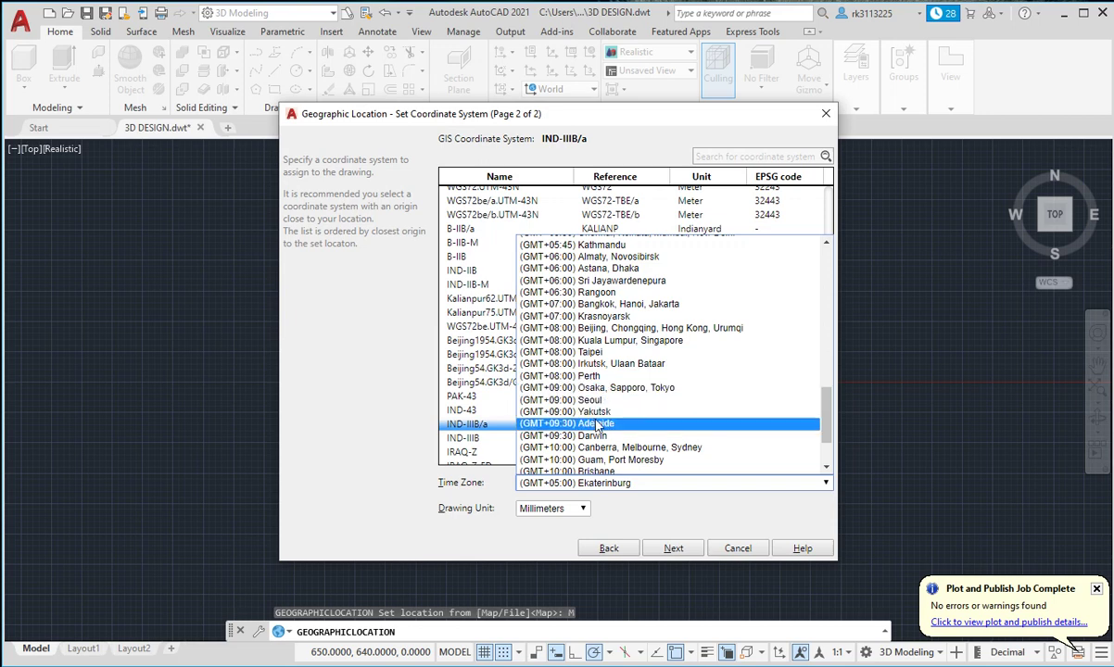
pyautogui.scroll(-2, 598, 425)
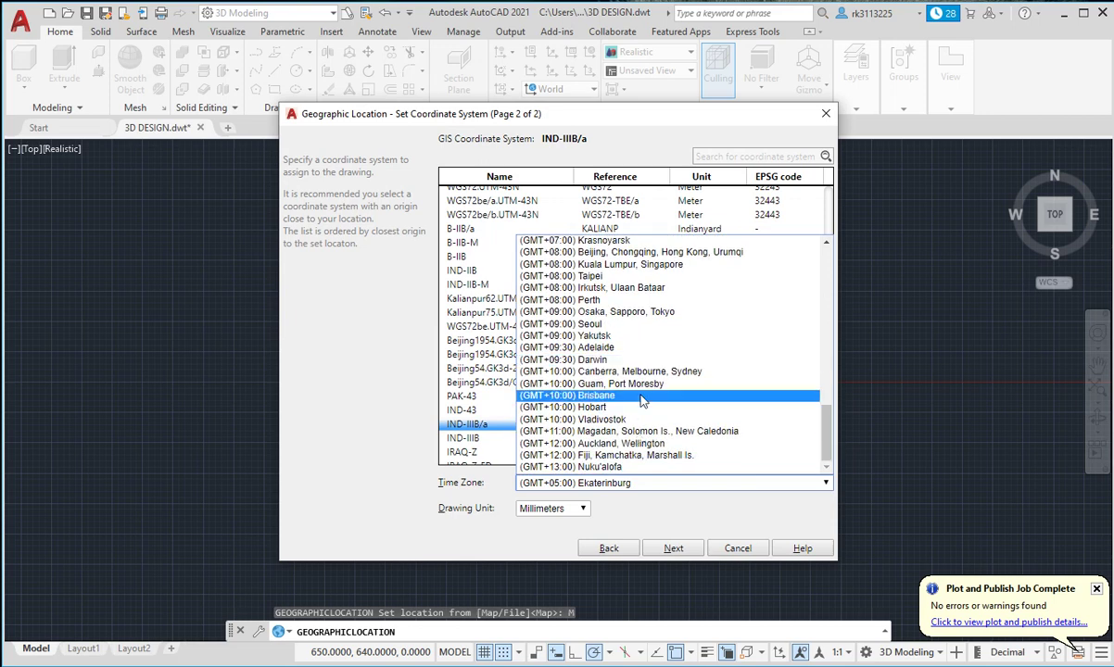
pyautogui.scroll(1, 640, 398)
pyautogui.scroll(3, 641, 389)
pyautogui.scroll(3, 643, 385)
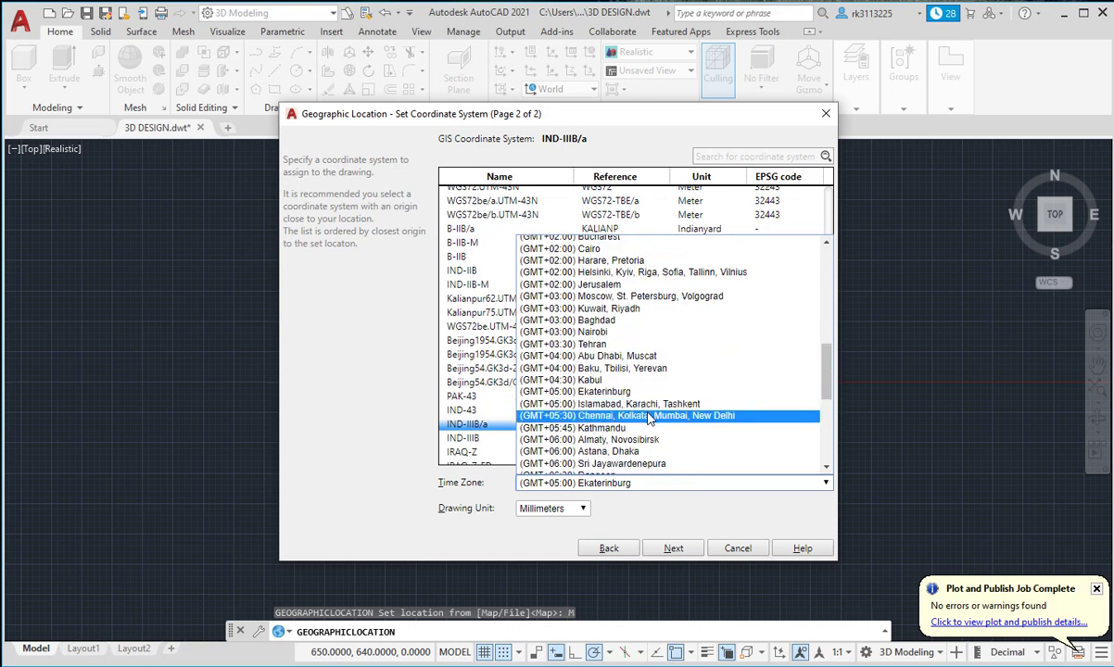
pyautogui.click(648, 416)
# Keep the drawing unit as Millimeters and confirm the New Delhi location settings.
pyautogui.click(556, 509)
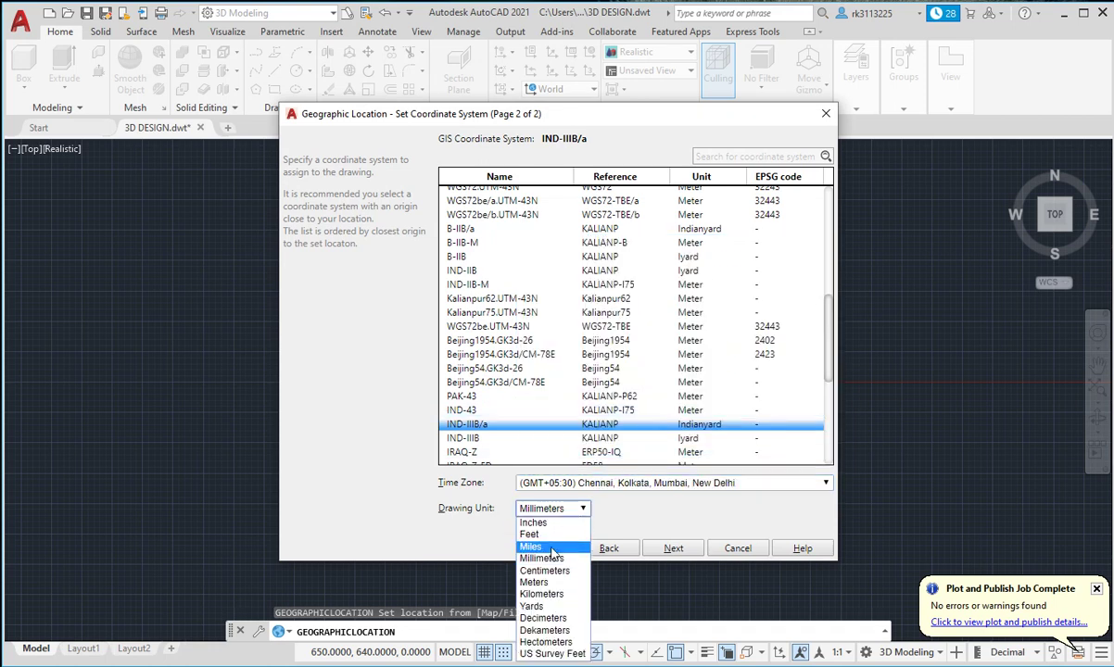
pyautogui.click(533, 523)
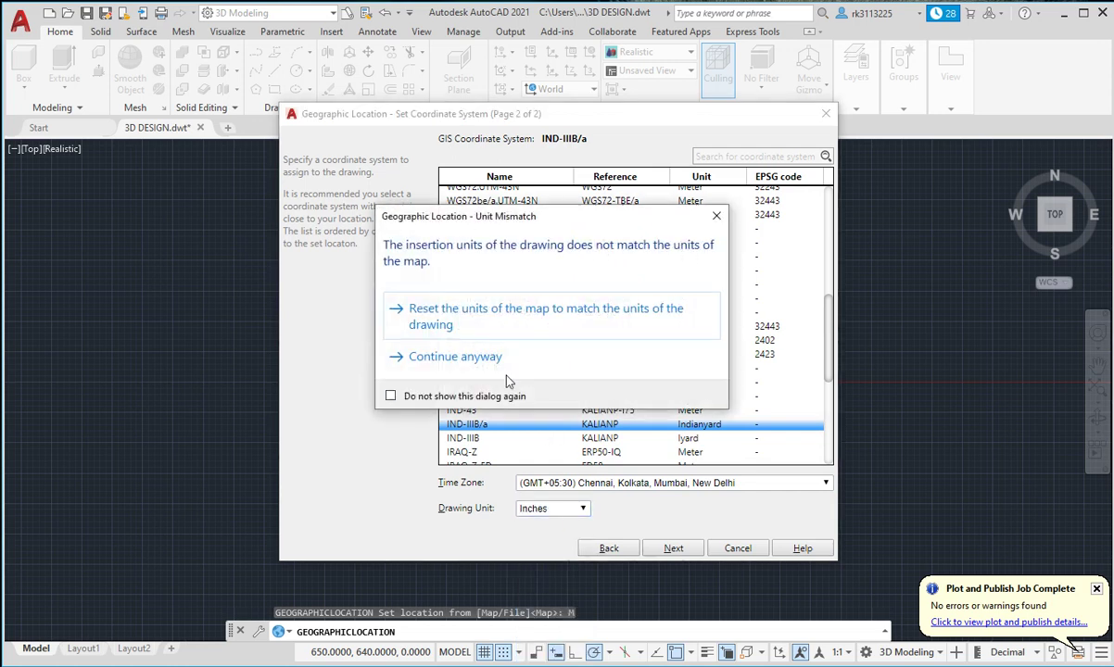
pyautogui.click(716, 218)
pyautogui.click(563, 512)
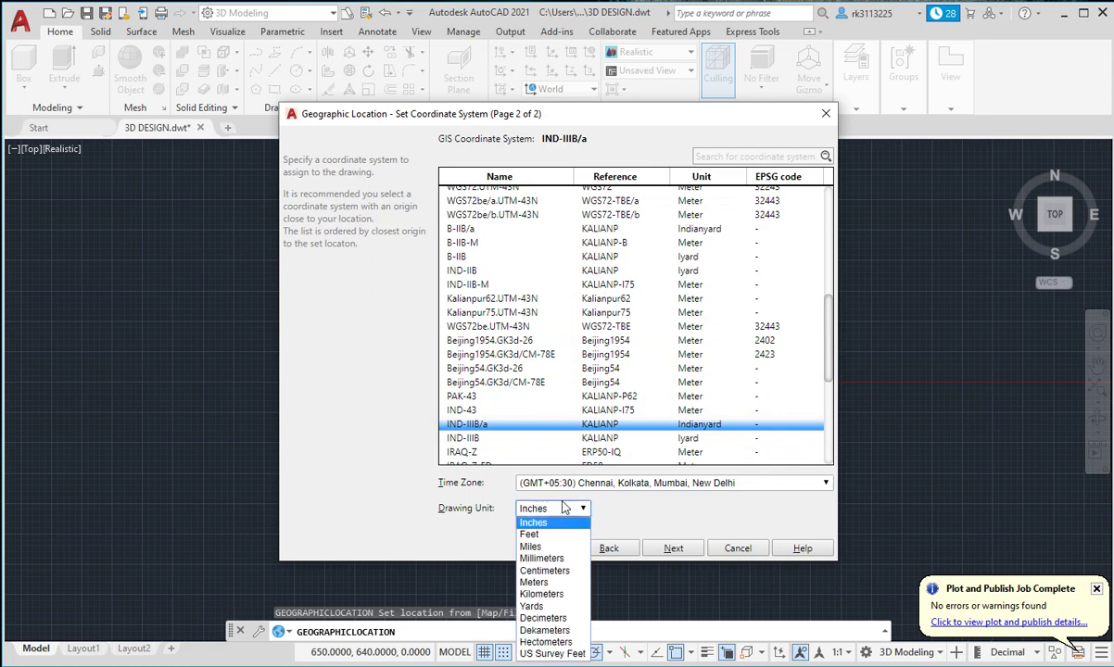
pyautogui.click(553, 560)
pyautogui.click(522, 508)
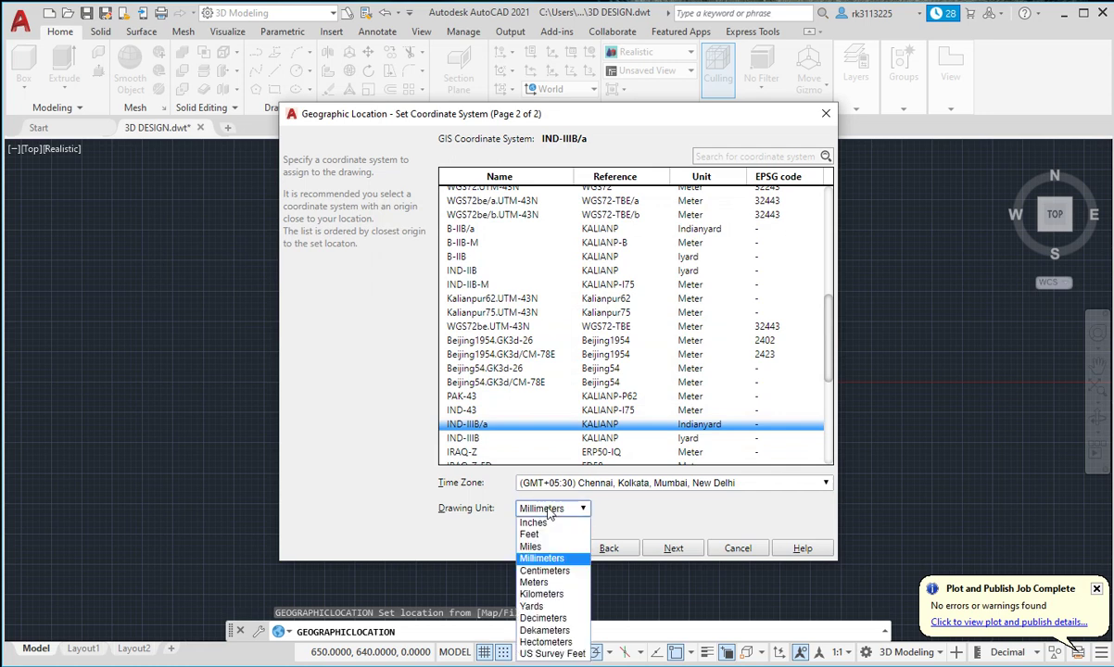
pyautogui.click(639, 527)
pyautogui.click(673, 549)
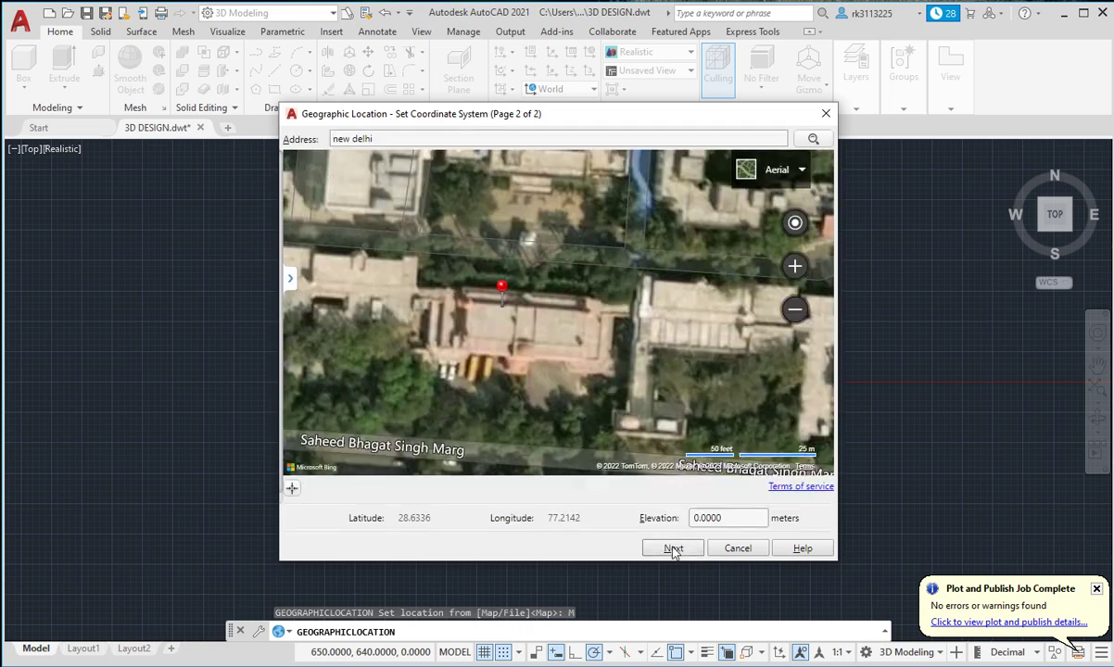
pyautogui.click(670, 549)
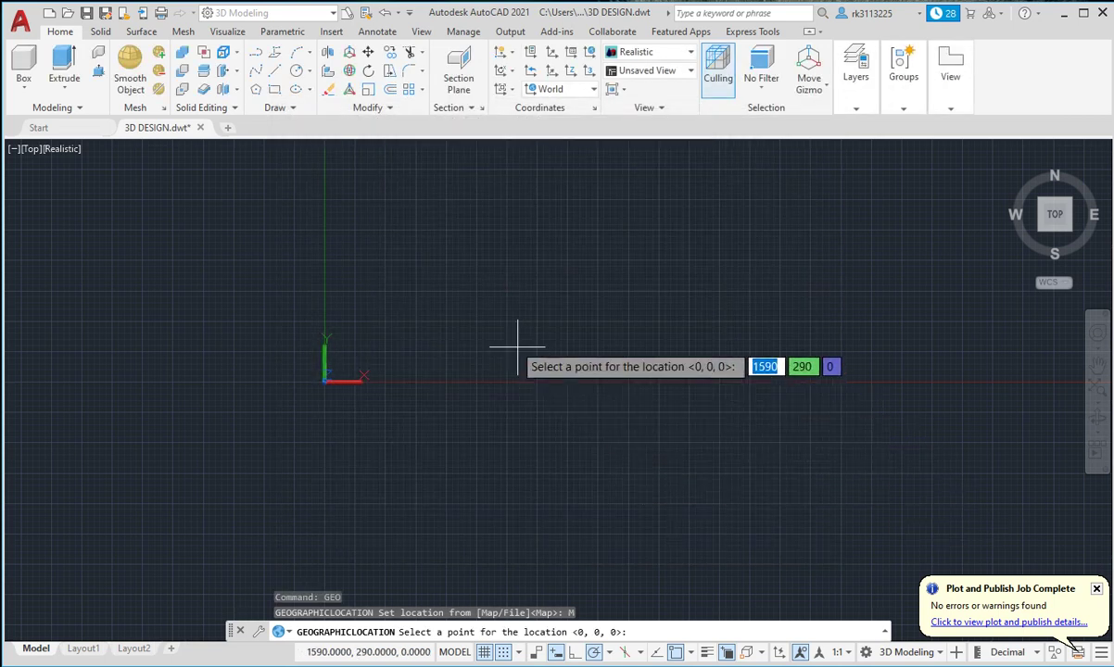
# Place the location marker at a picked viewport point with a 90° north direction.
pyautogui.click(338, 242)
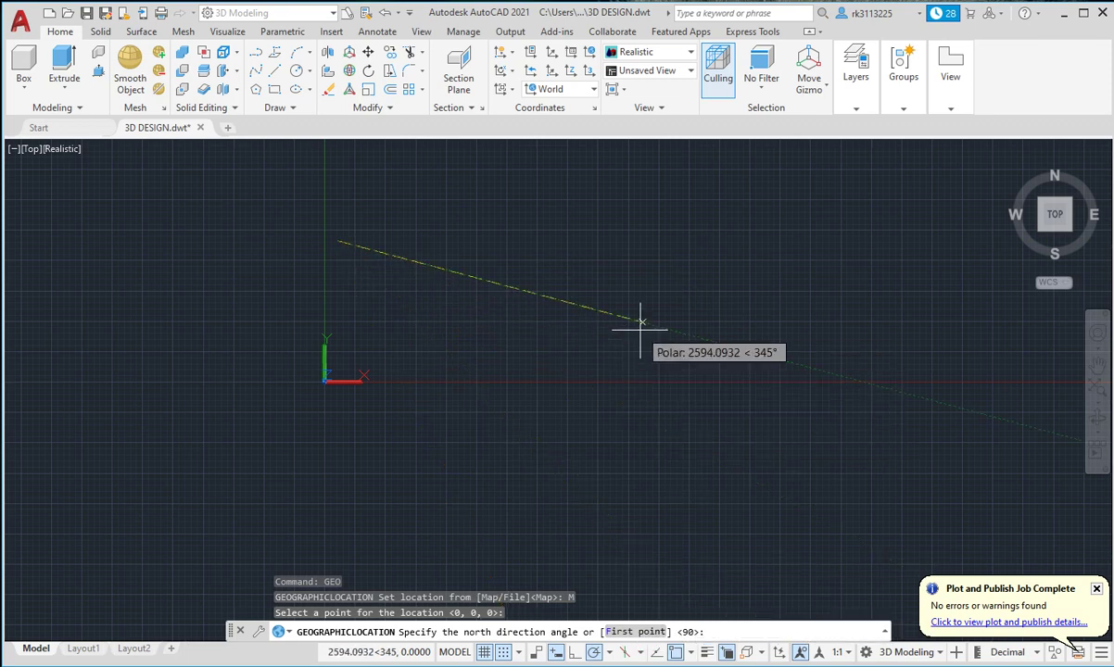
pyautogui.write('90')
pyautogui.press('Return')
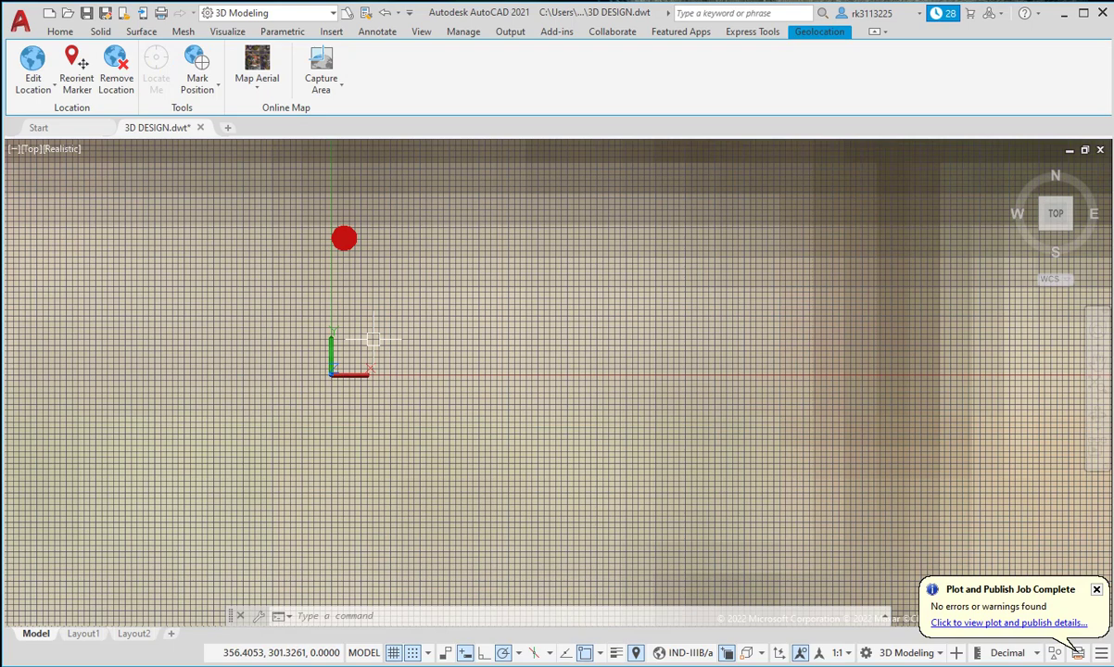
# Switch the geolocated aerial map to the SW Isometric view via the ViewCube.
pyautogui.scroll(-3, 373, 339)
pyautogui.scroll(3, 356, 360)
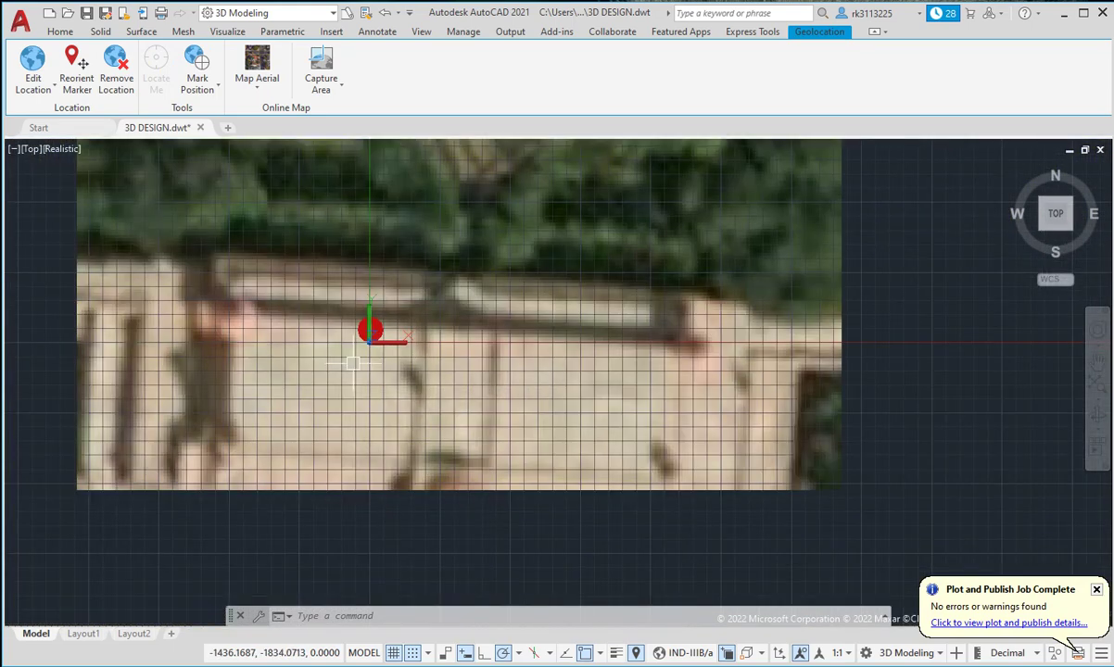
pyautogui.scroll(2, 353, 364)
pyautogui.scroll(-3, 353, 363)
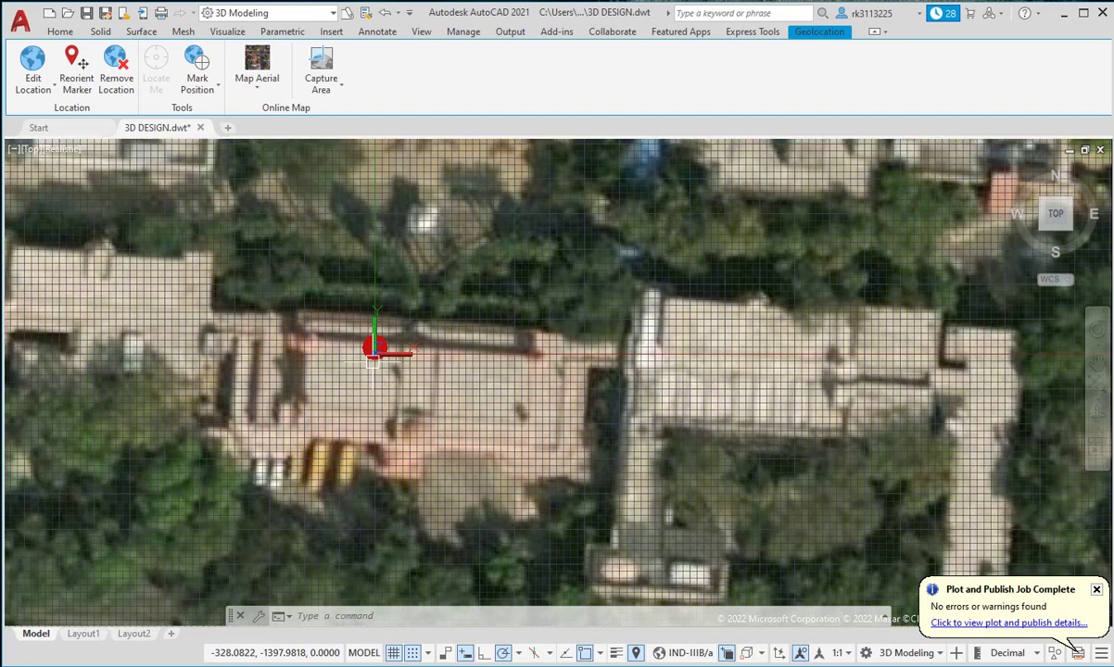
pyautogui.scroll(-3, 417, 356)
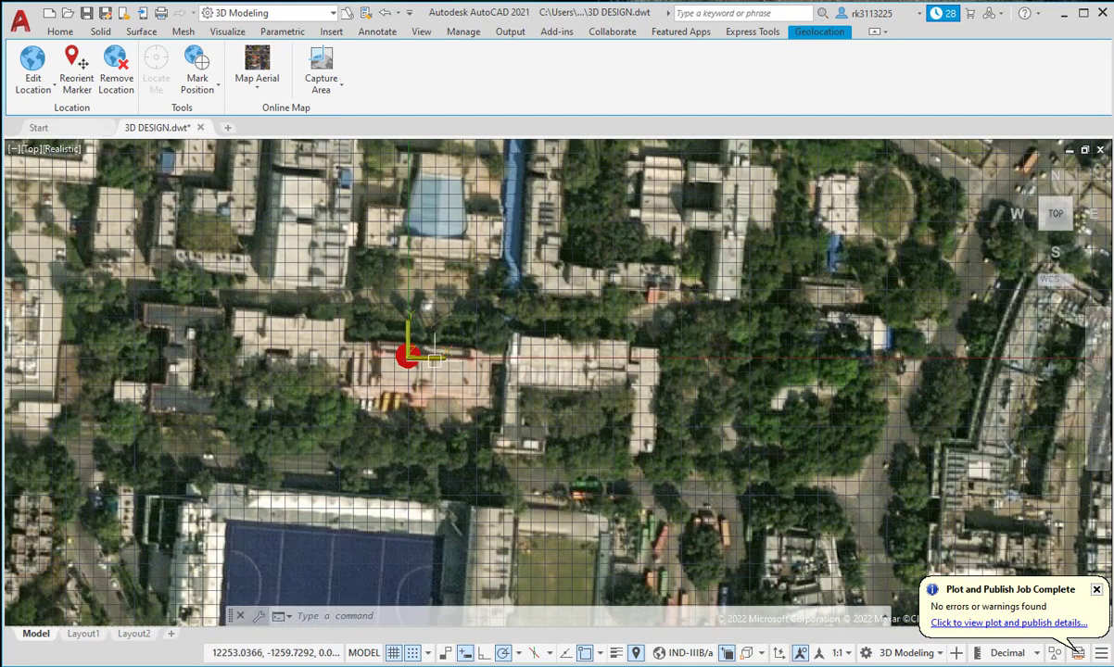
pyautogui.scroll(-3, 434, 357)
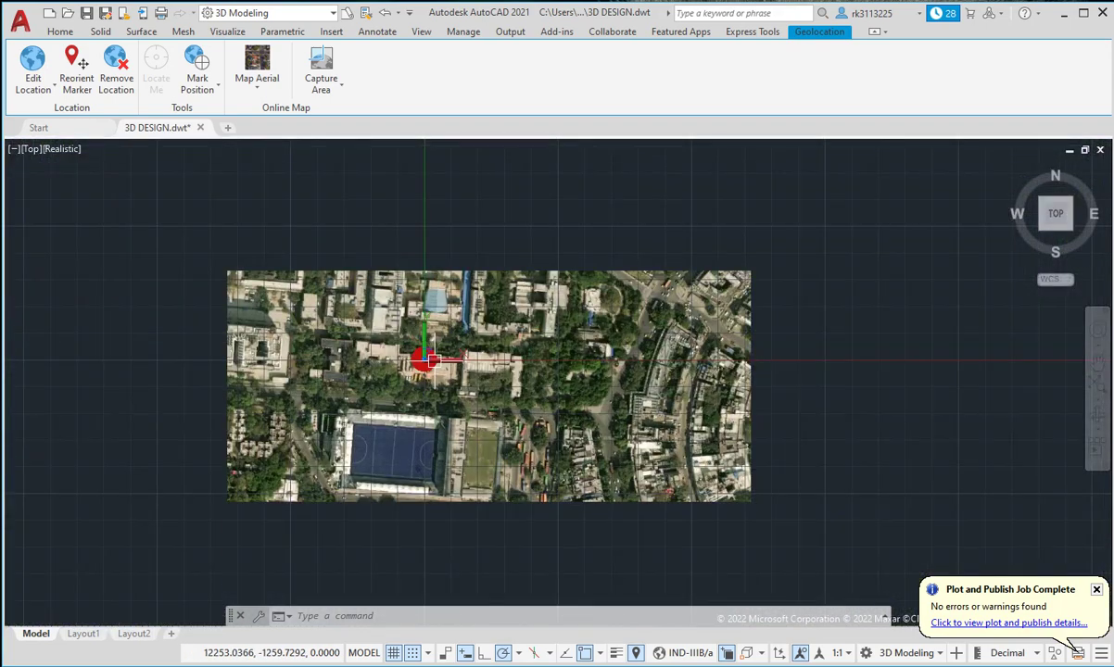
pyautogui.scroll(2, 424, 359)
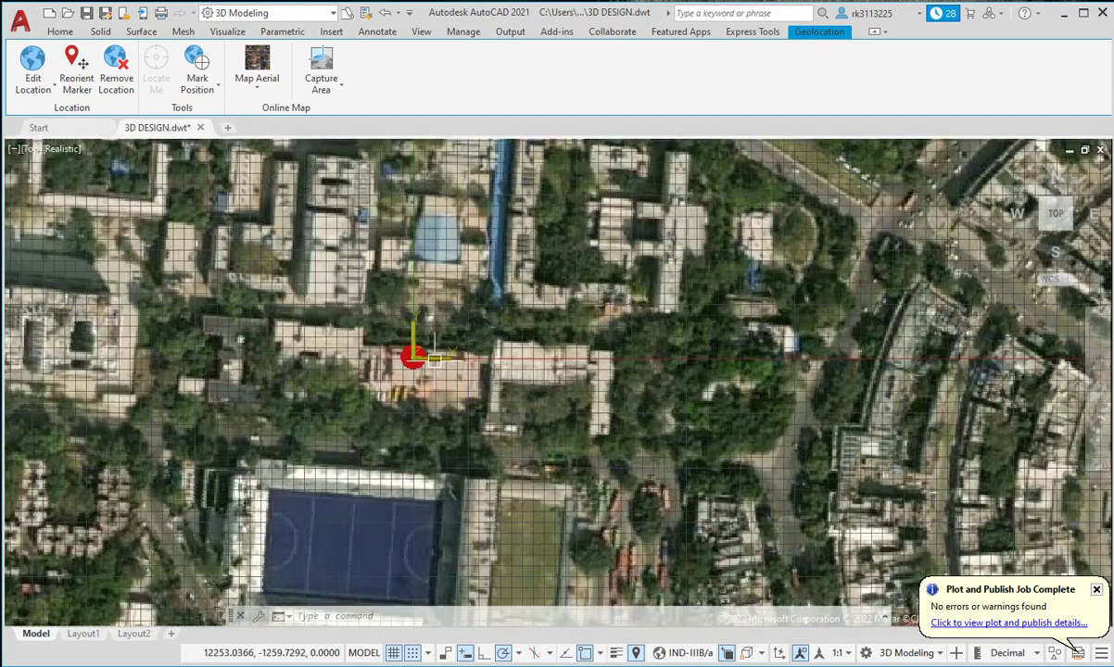
pyautogui.scroll(-3, 422, 359)
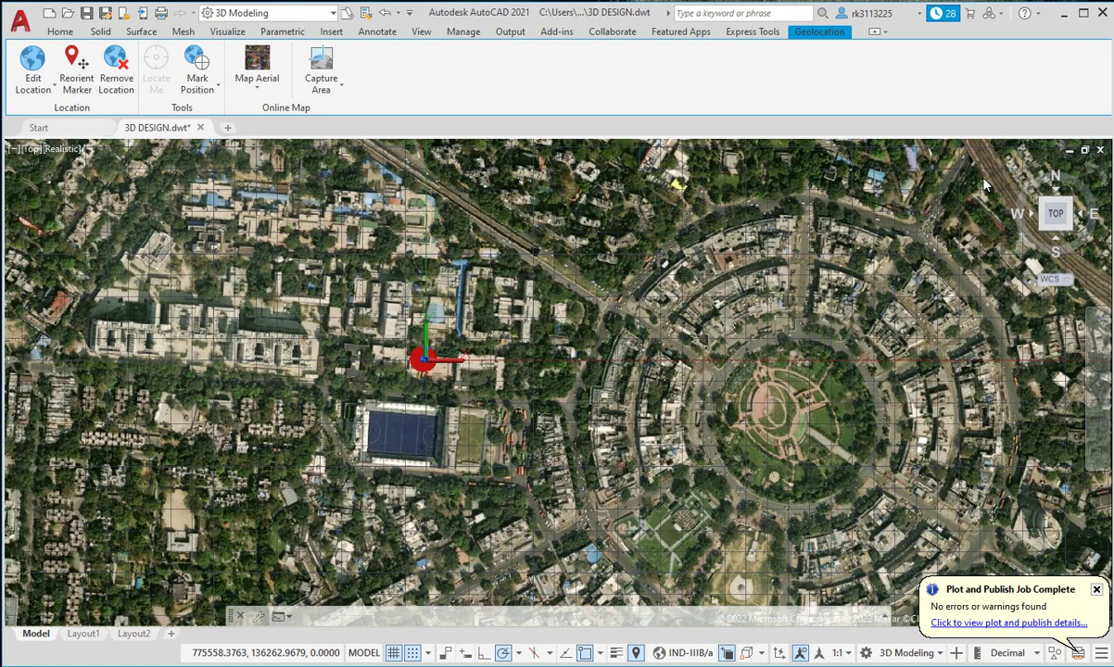
pyautogui.click(1040, 227)
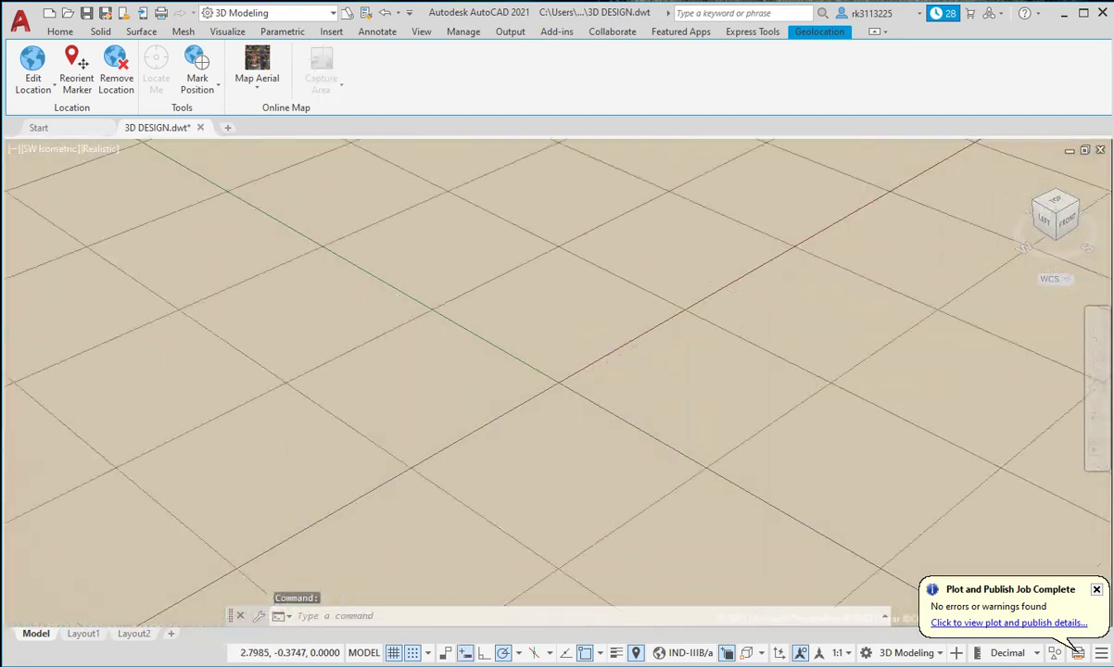
# Zoom to show the buildings and blue hockey pitch around the red location marker.
pyautogui.scroll(-2, 556, 371)
pyautogui.scroll(-1, 556, 371)
pyautogui.scroll(-2, 556, 371)
pyautogui.scroll(-2, 556, 370)
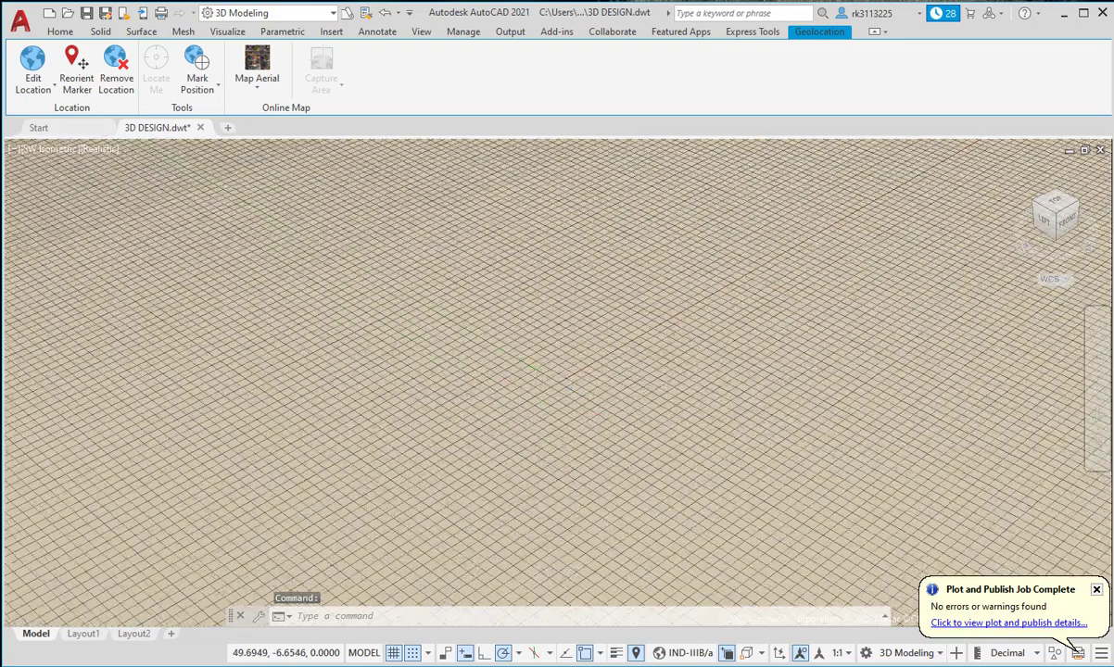
pyautogui.scroll(2, 556, 371)
pyautogui.scroll(2, 556, 370)
pyautogui.scroll(1, 556, 370)
pyautogui.scroll(1, 556, 371)
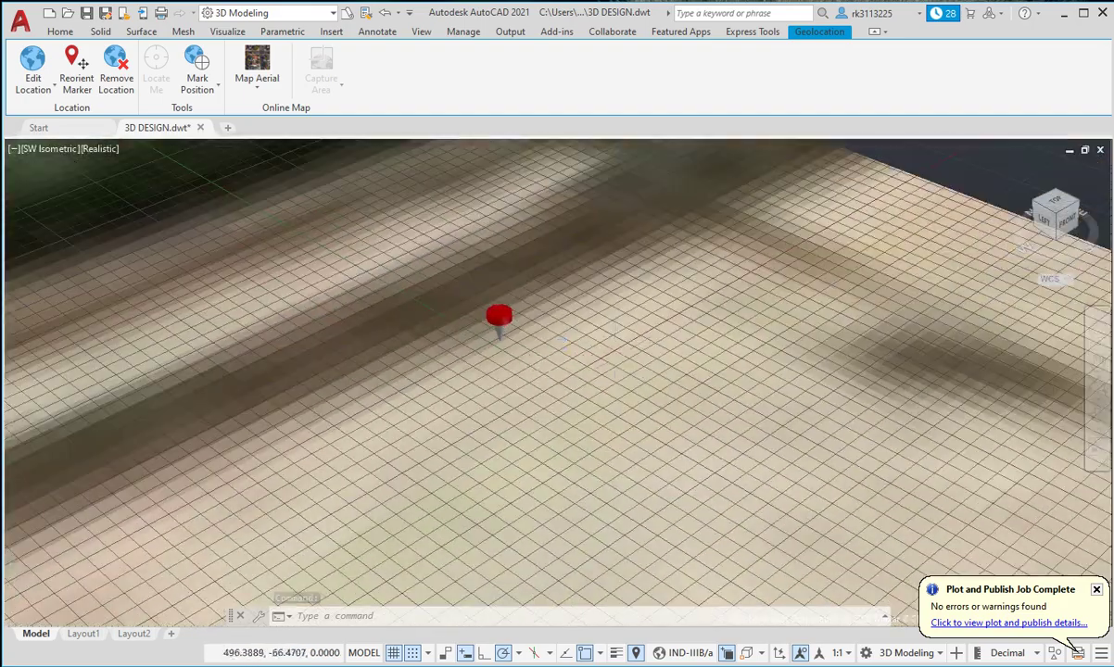
pyautogui.scroll(-2, 566, 341)
pyautogui.scroll(-3, 566, 341)
pyautogui.scroll(-3, 575, 344)
pyautogui.scroll(8, 614, 358)
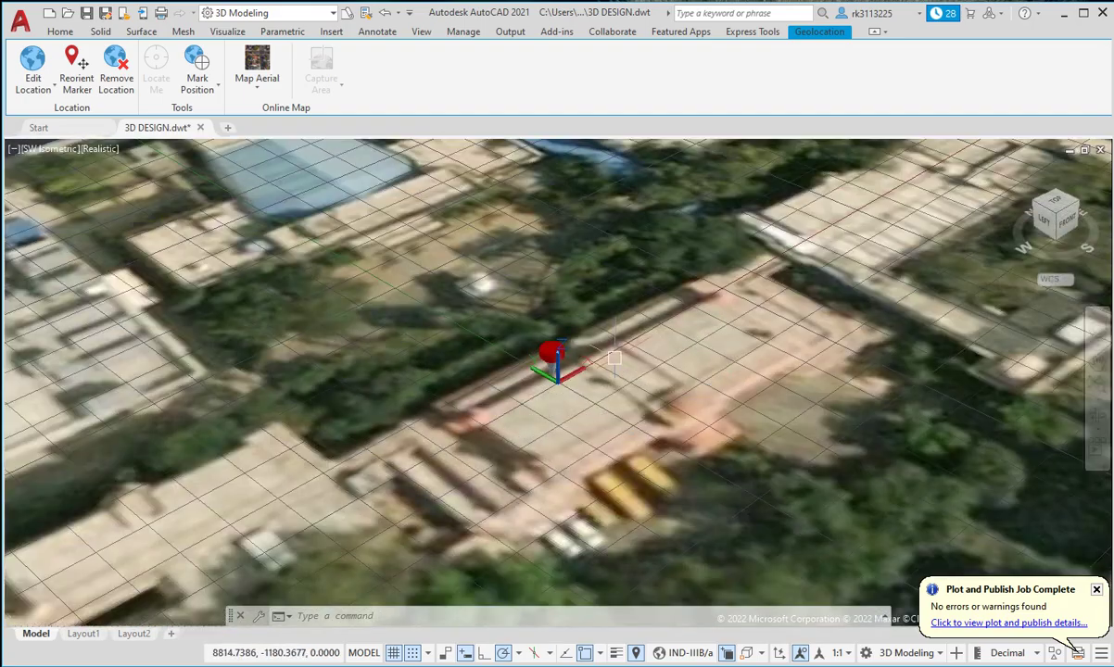
pyautogui.scroll(-5, 614, 358)
pyautogui.scroll(3, 593, 366)
pyautogui.scroll(-2, 575, 375)
pyautogui.scroll(-1, 562, 382)
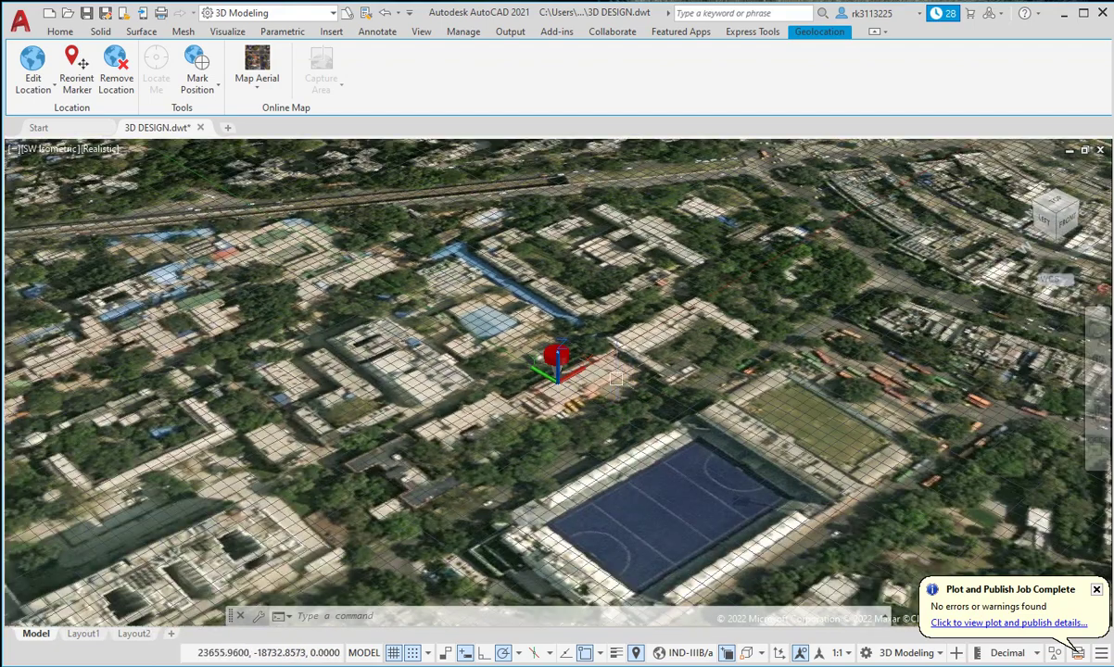
pyautogui.rightClick(785, 406)
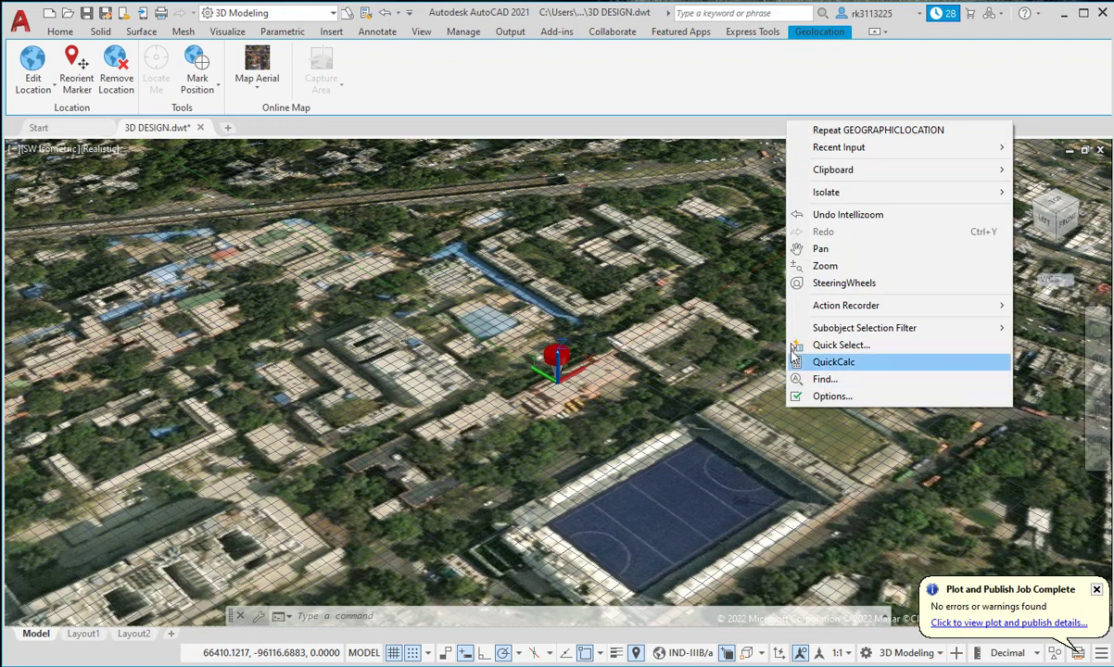
# Reorient the geolocation marker to a new point on a building block, keeping north at 90°.
pyautogui.press('Escape')
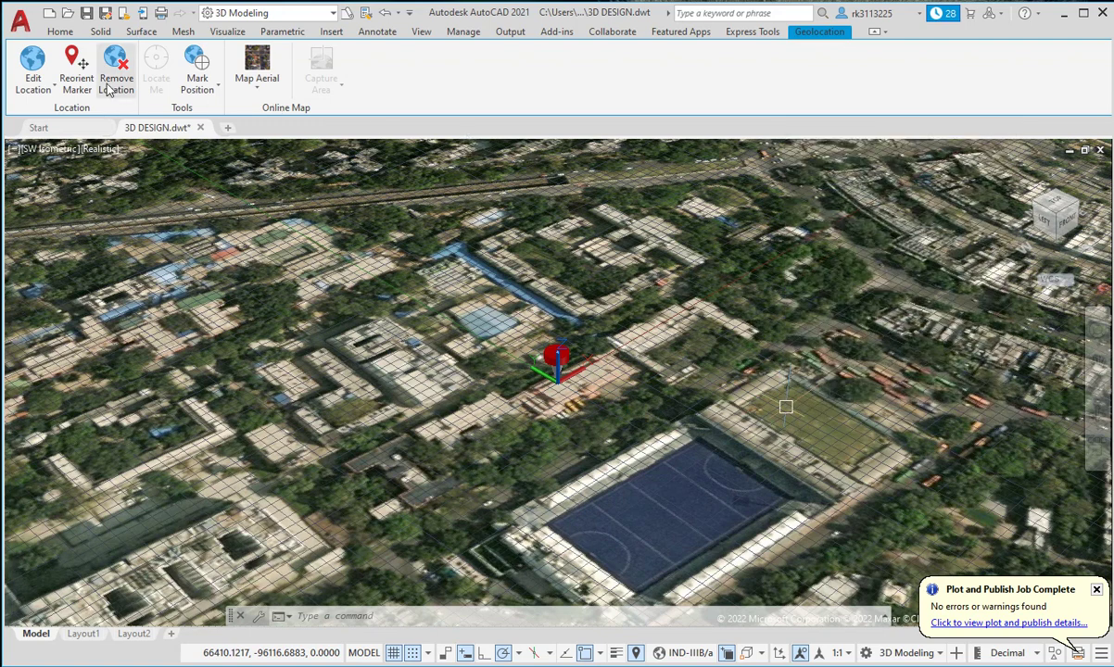
pyautogui.click(79, 63)
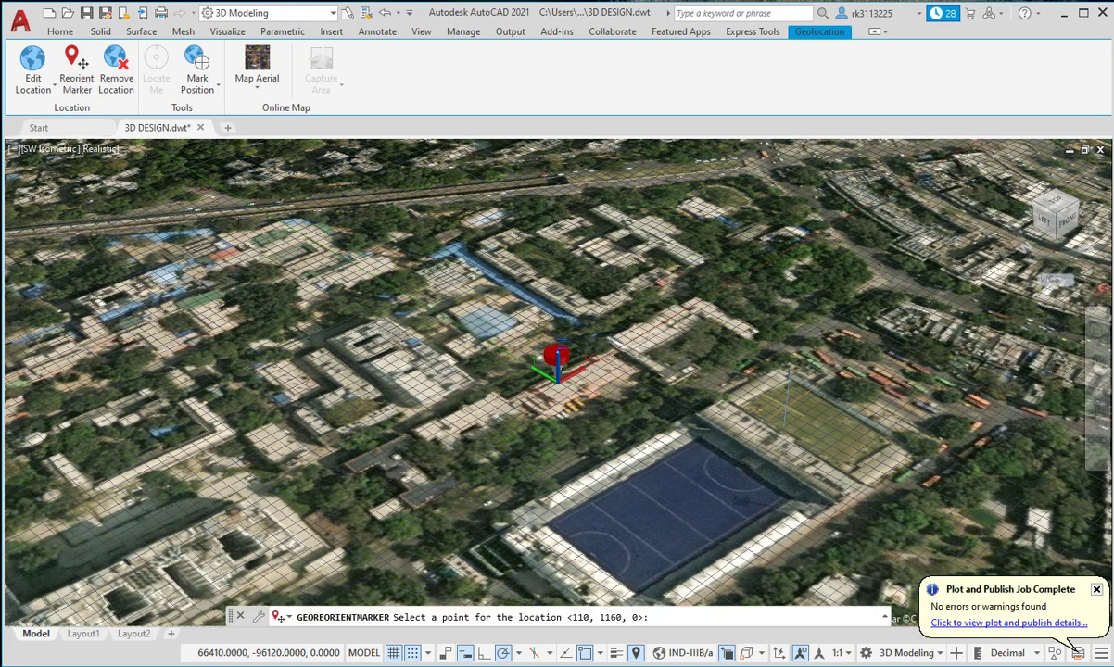
pyautogui.click(806, 428)
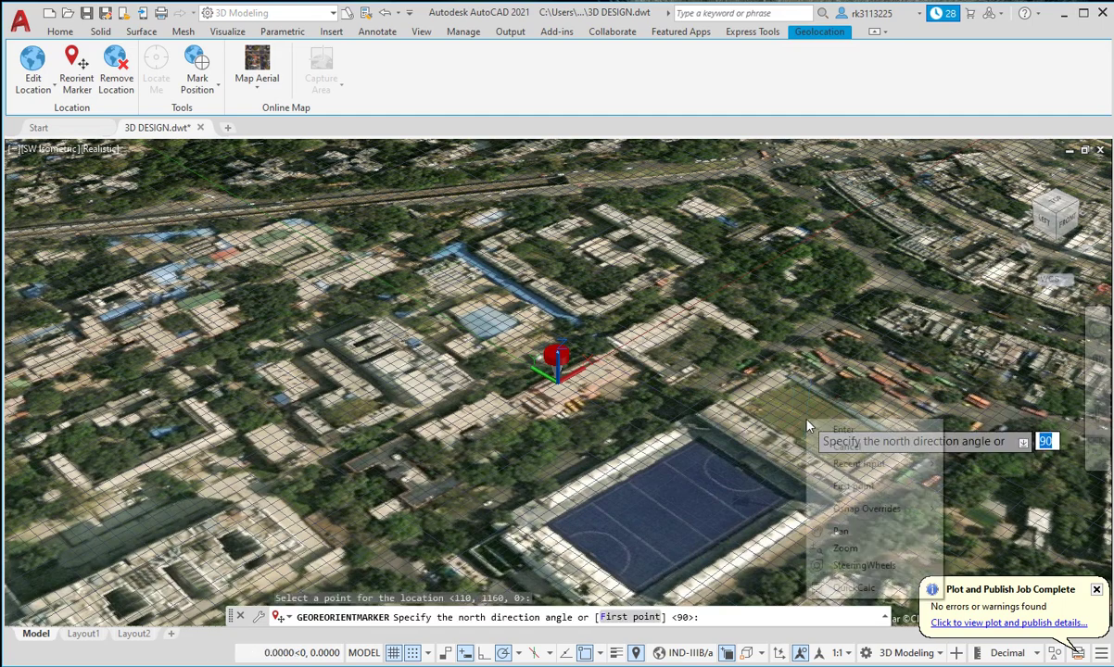
pyautogui.rightClick(807, 428)
pyautogui.click(820, 429)
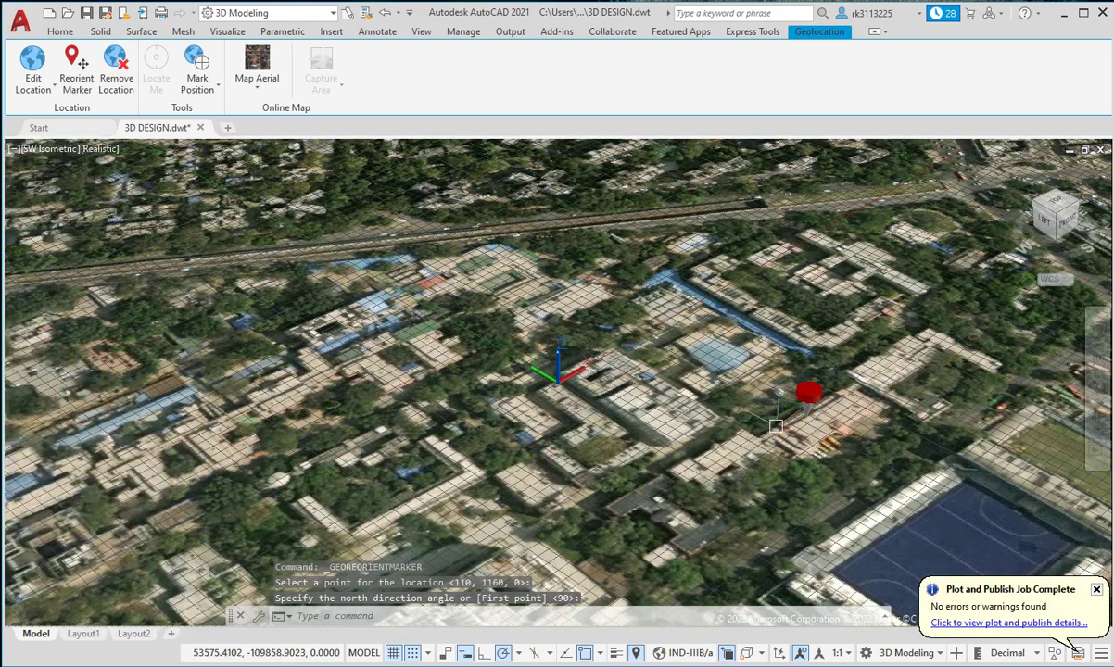
# Select around the red marker, then review the map display styles and Mark Position choices.
pyautogui.scroll(-3, 570, 368)
pyautogui.scroll(3, 698, 390)
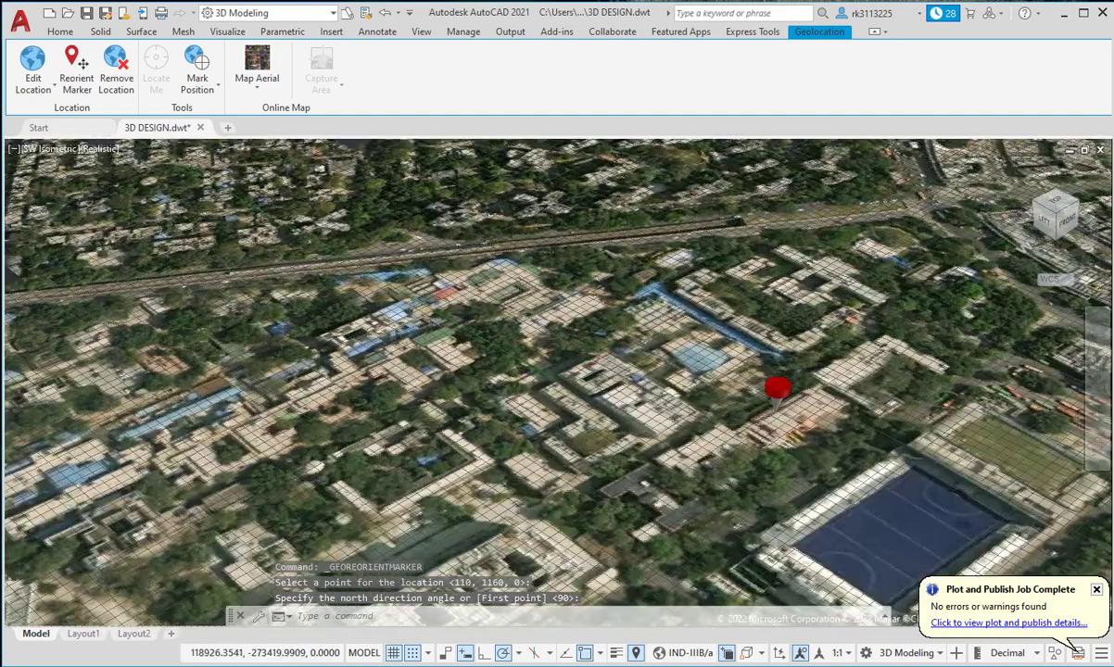
pyautogui.click(778, 386)
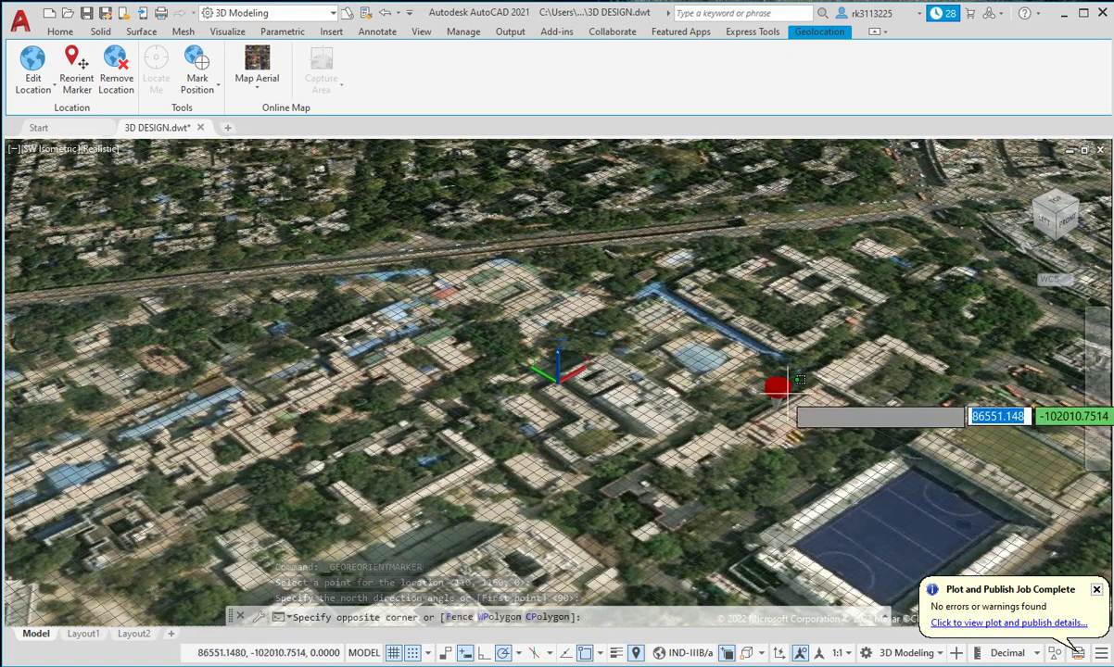
pyautogui.click(776, 393)
pyautogui.click(779, 385)
pyautogui.click(774, 393)
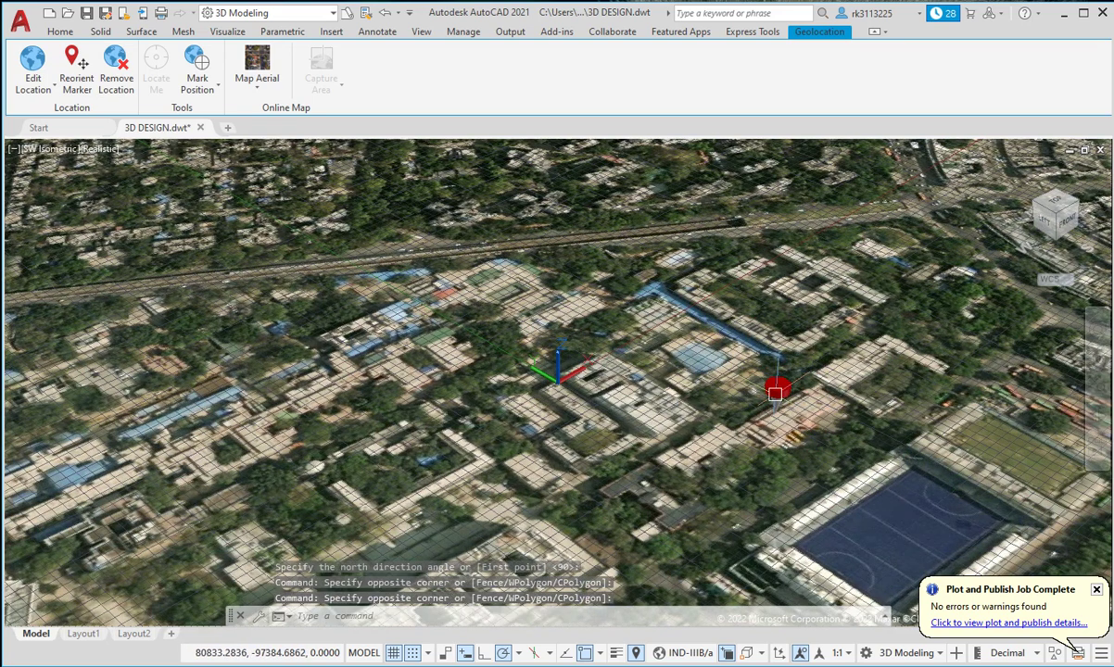
pyautogui.click(248, 82)
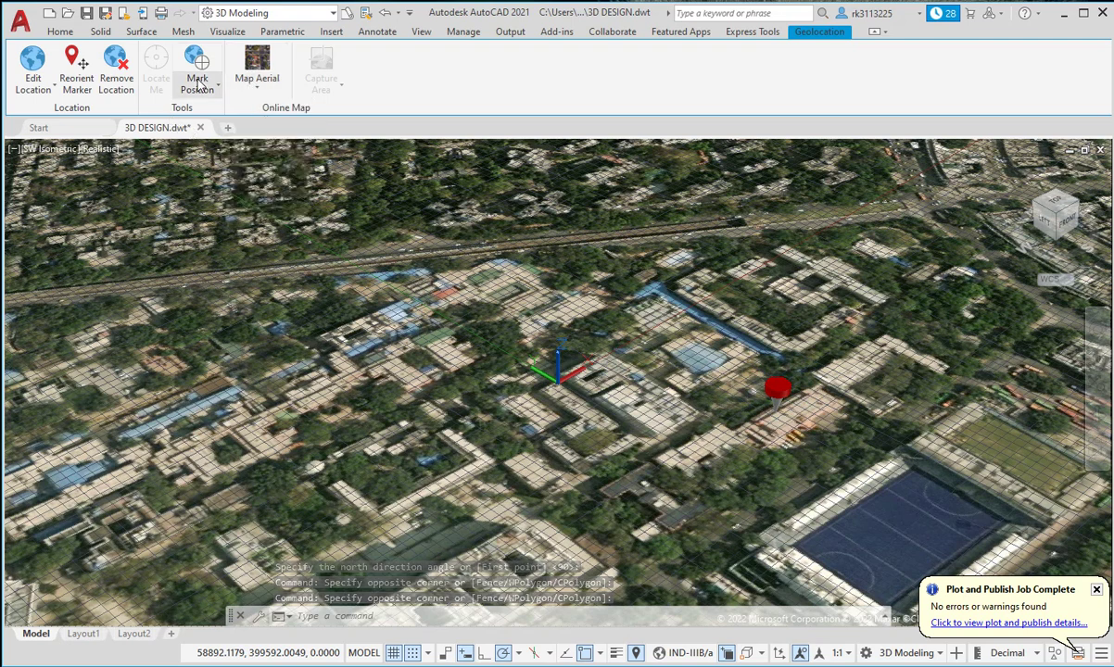
pyautogui.click(197, 83)
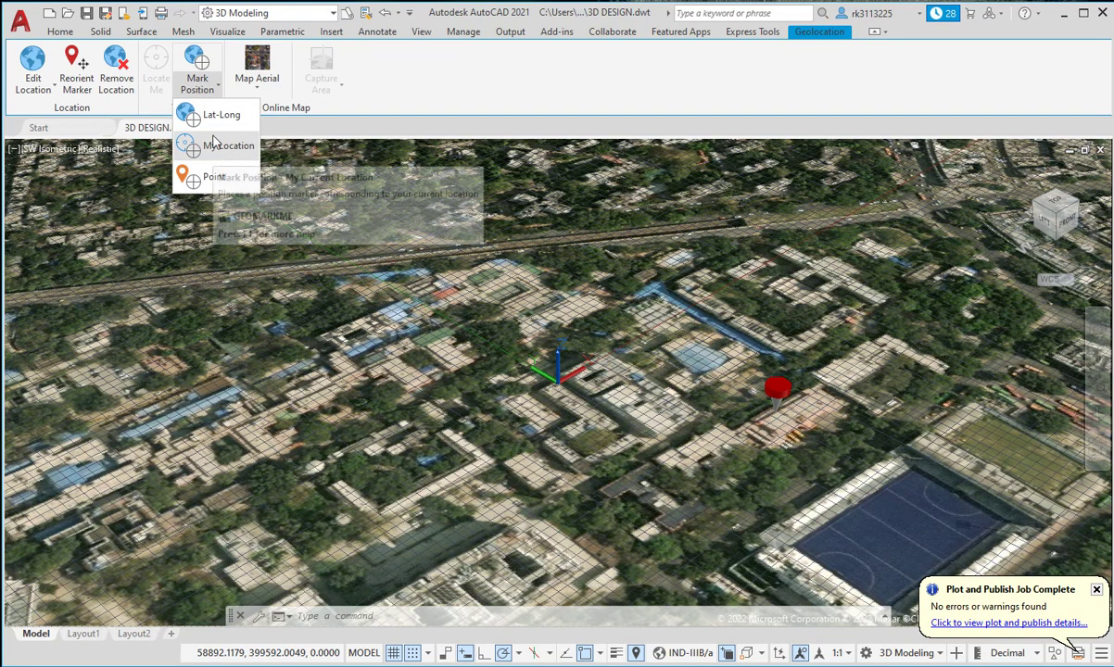
# Mark a point position labelled new park on the green field beside the blue hockey pitch.
pyautogui.click(213, 178)
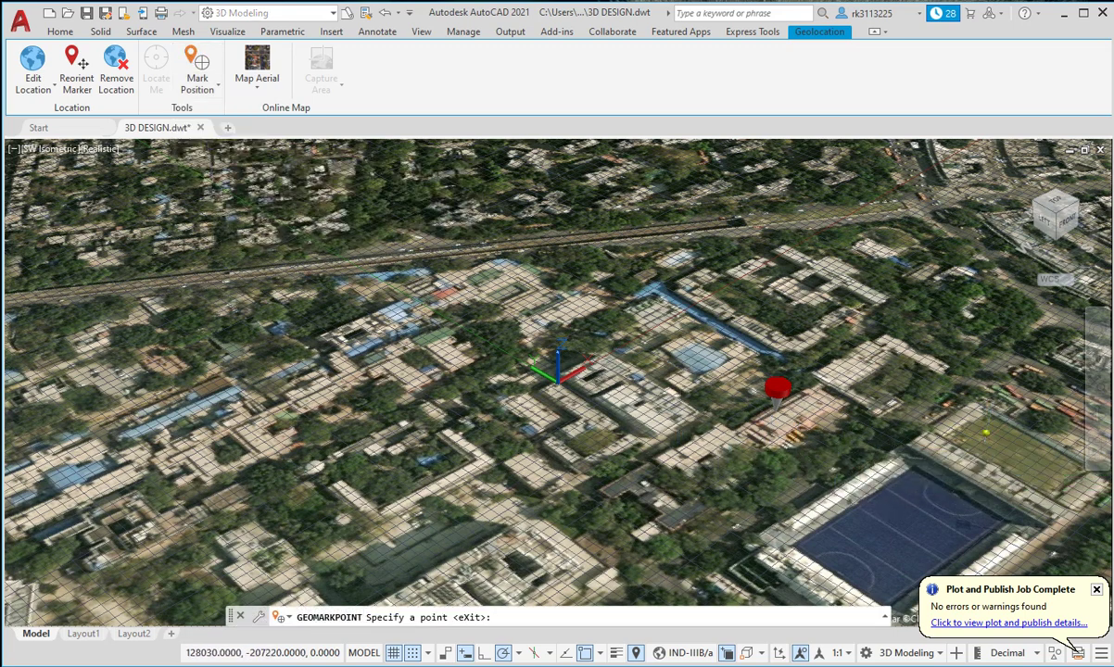
pyautogui.click(968, 458)
pyautogui.write('new 3')
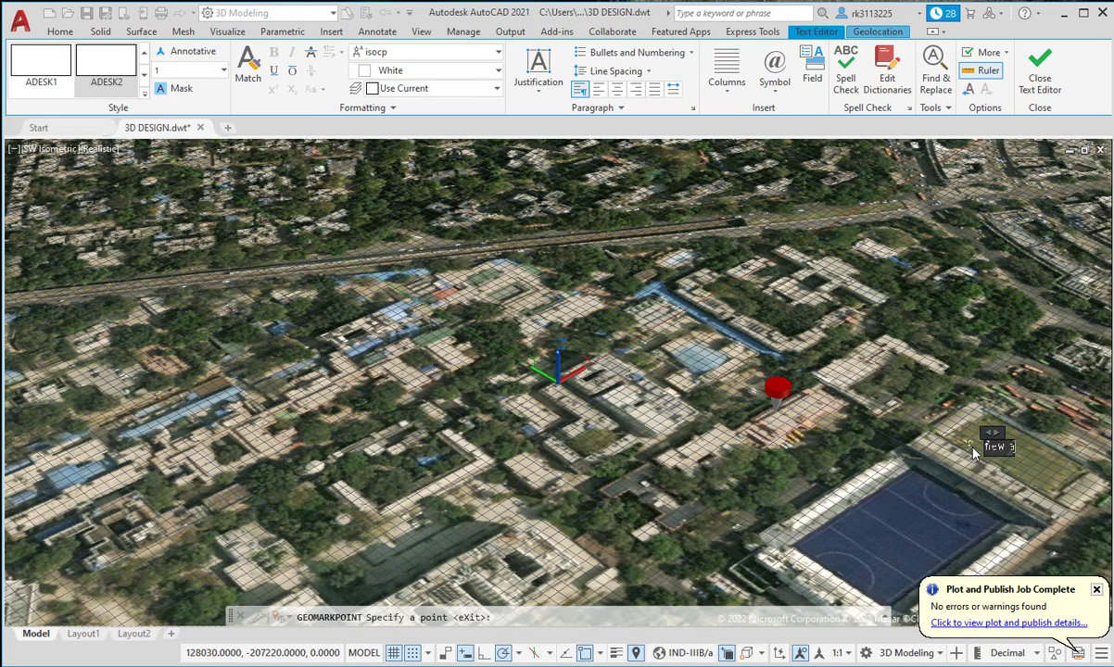
pyautogui.write('p')
pyautogui.write('ark')
pyautogui.press('Return')
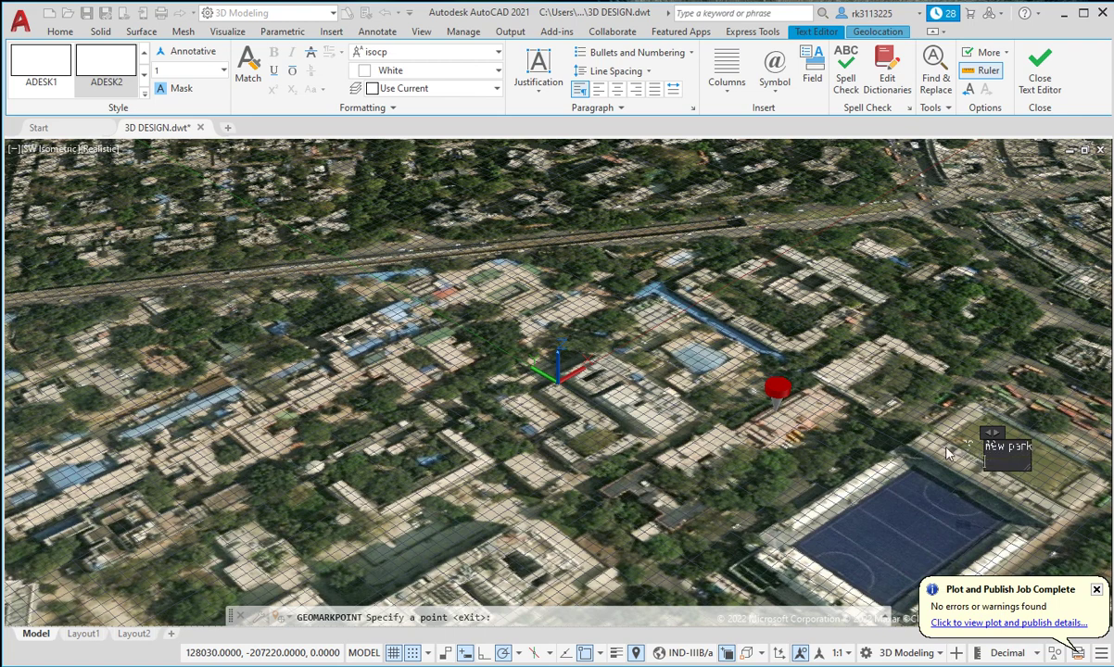
pyautogui.press('Escape')
pyautogui.press('n')
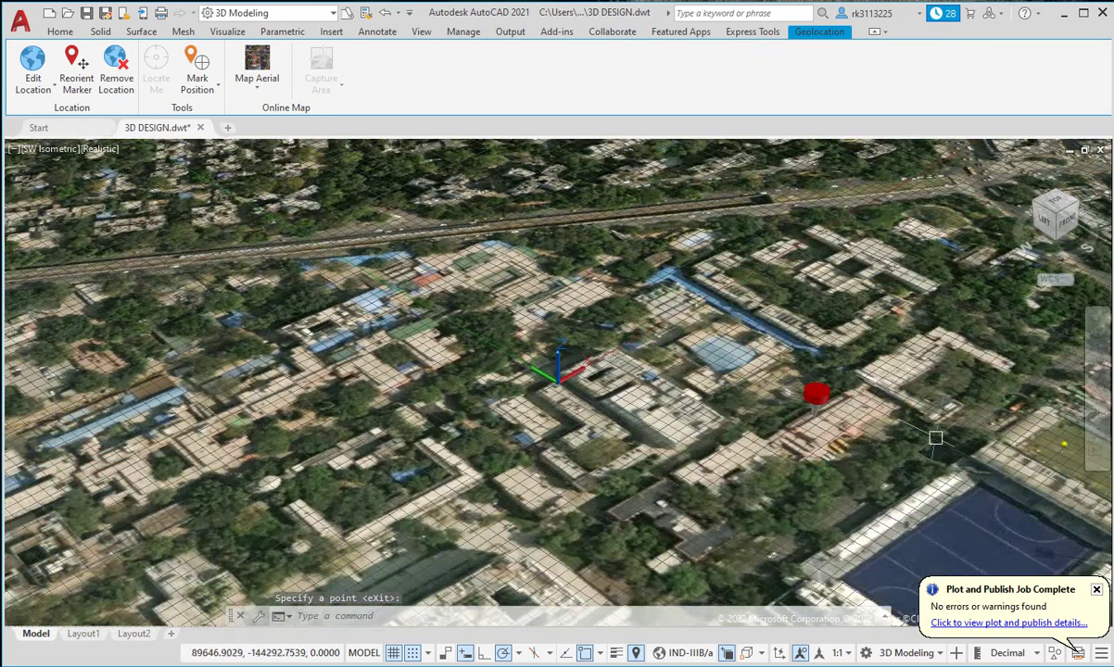
# Zoom and pan with the SteeringWheel to close in on the marked green park field.
pyautogui.scroll(-3, 558, 369)
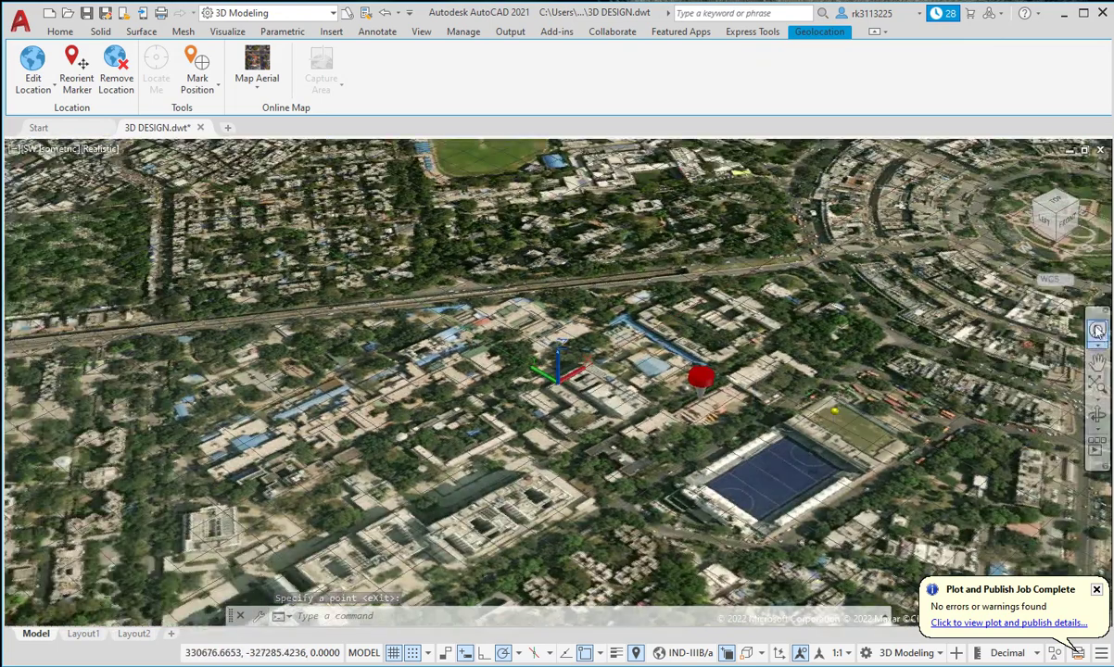
pyautogui.click(1096, 330)
pyautogui.moveTo(885, 426); pyautogui.dragTo(884, 383)
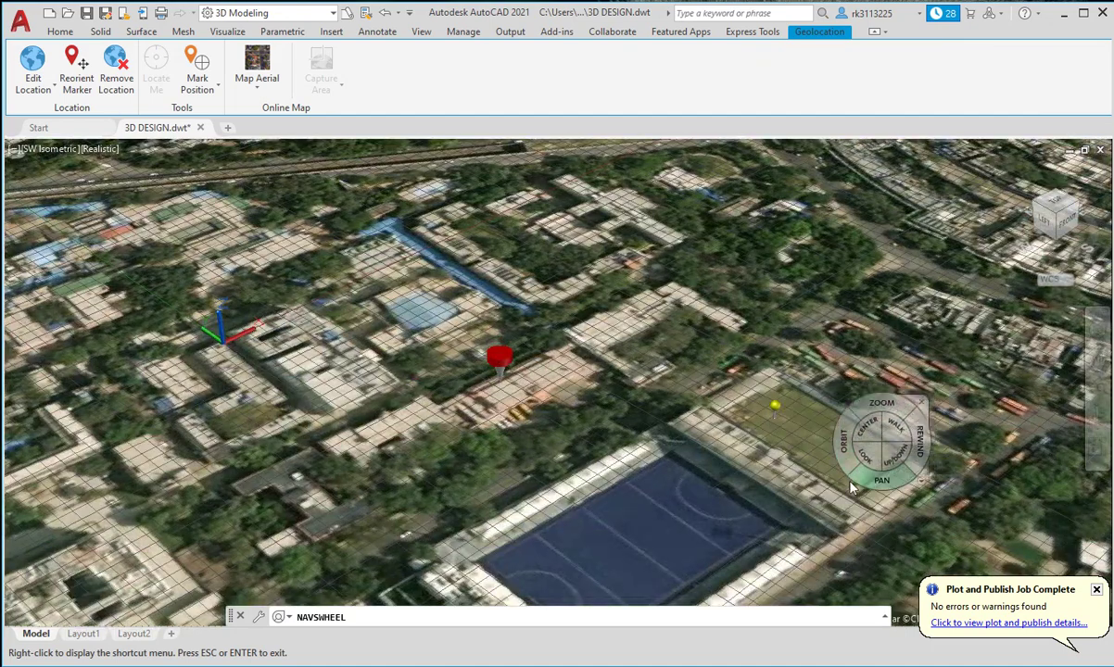
pyautogui.moveTo(839, 486); pyautogui.dragTo(806, 490)
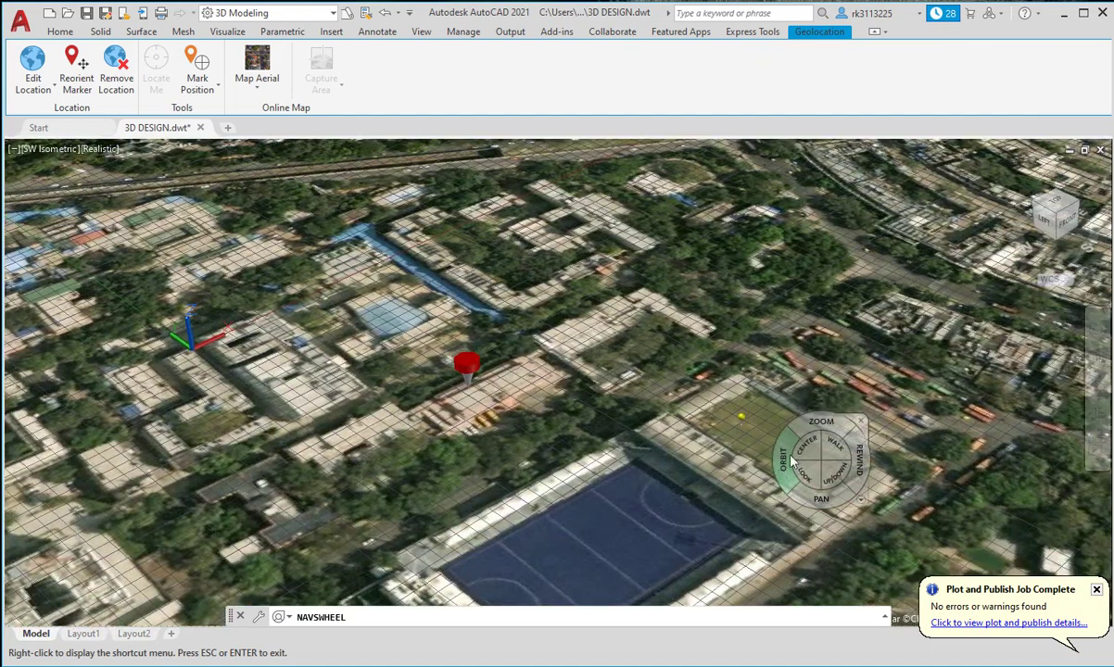
pyautogui.moveTo(801, 404); pyautogui.dragTo(802, 398)
pyautogui.press('Escape')
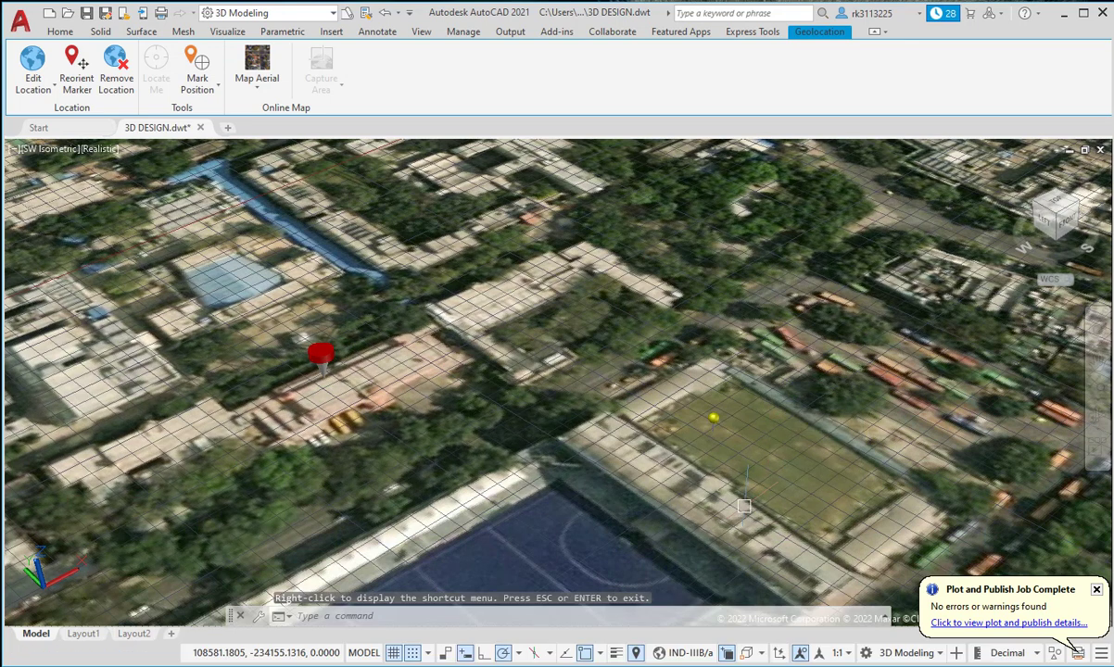
# Start the RECTANG command with the REC alias.
pyautogui.scroll(-2, 693, 487)
pyautogui.write('rec')
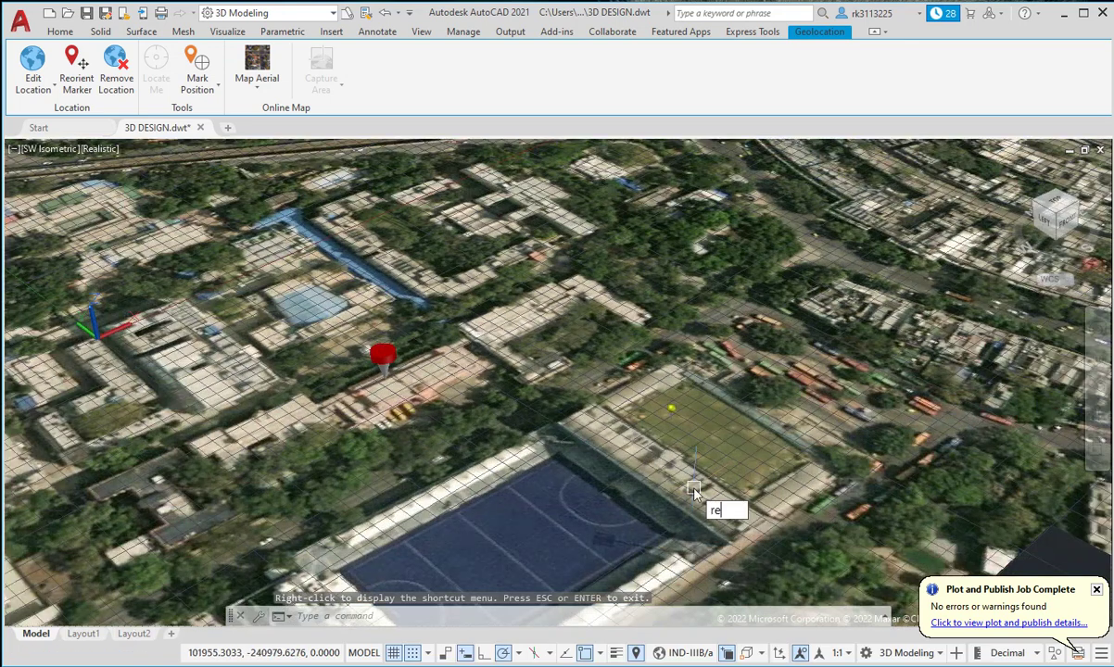
pyautogui.press('Return')
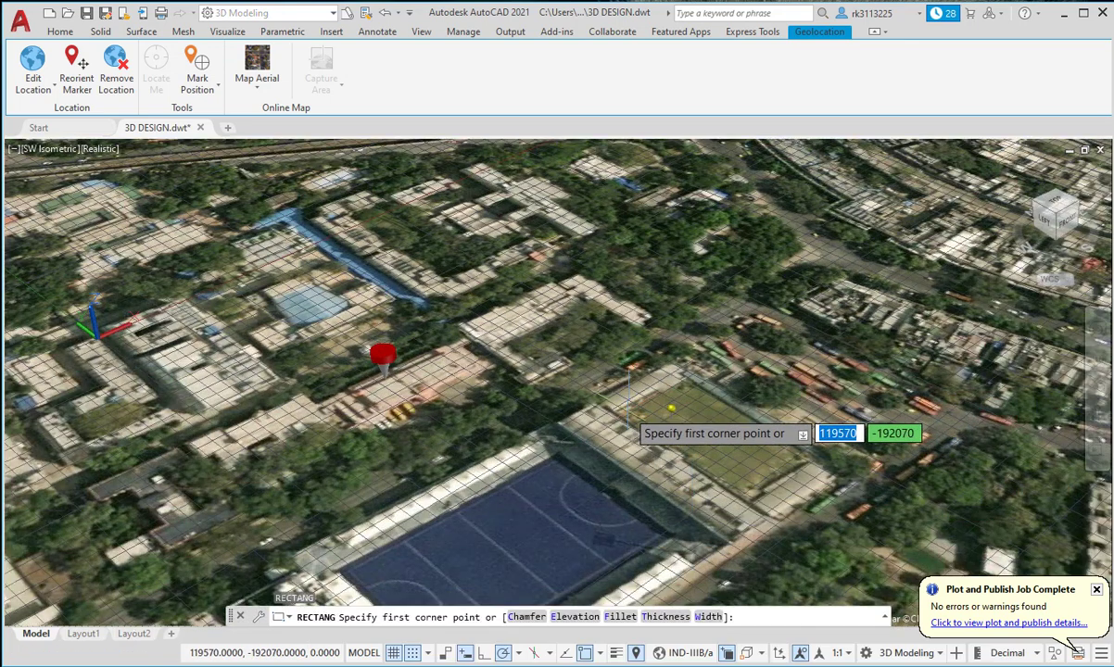
# Cancel the rectangle and trace the green park field's four corners with a polyline.
pyautogui.press('Escape')
pyautogui.write('plk')
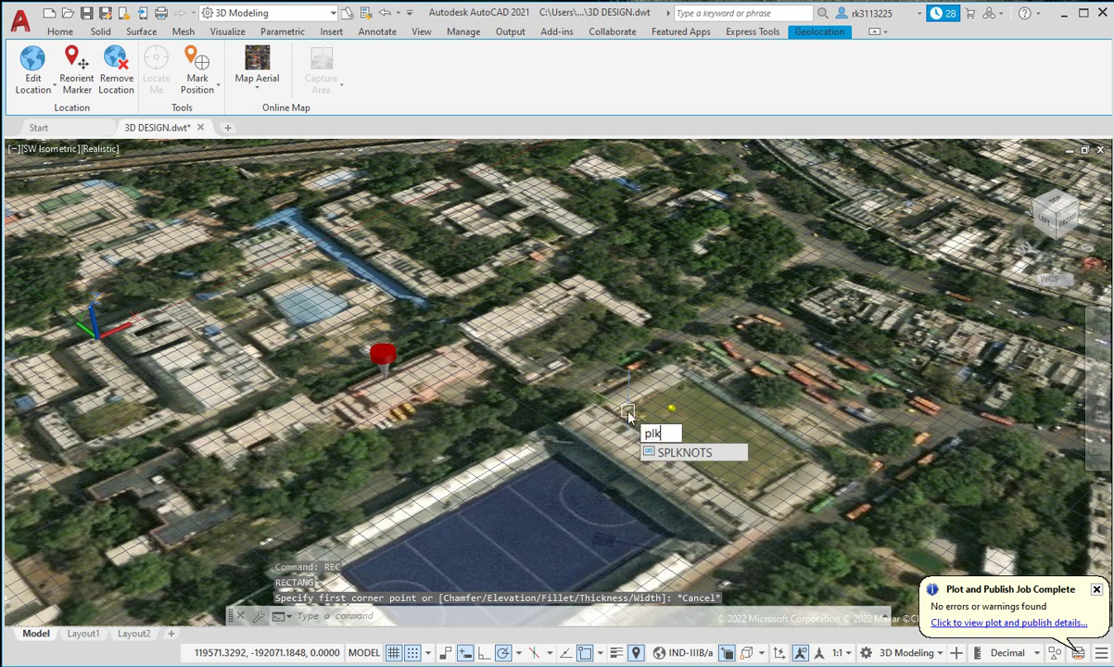
pyautogui.press('BackSpace')
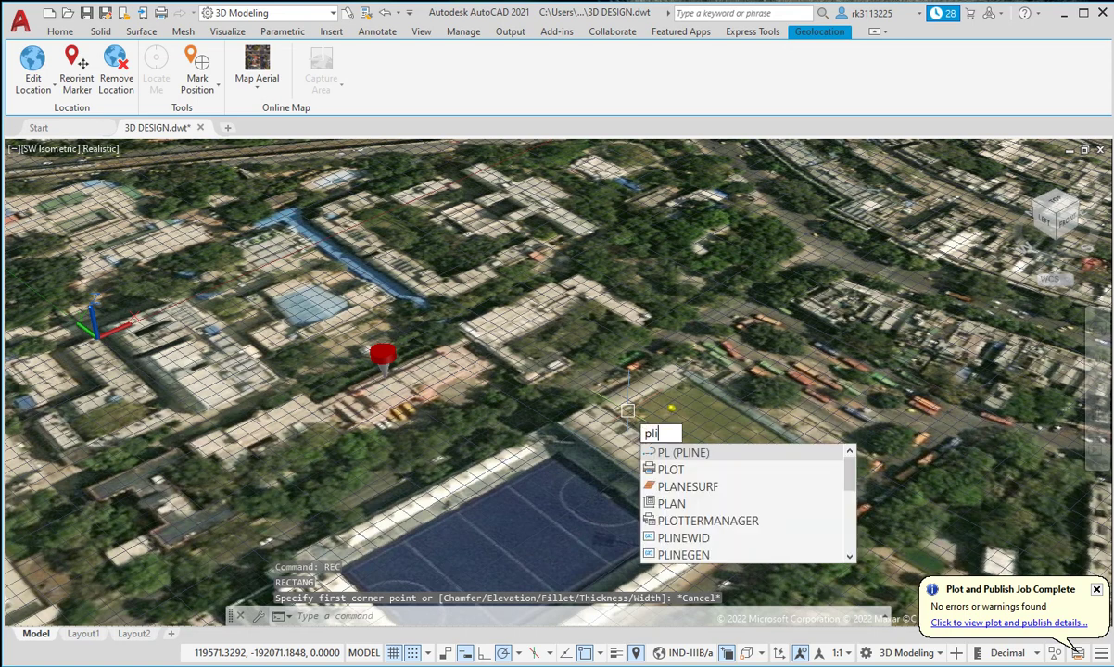
pyautogui.write('ine')
pyautogui.press('Return')
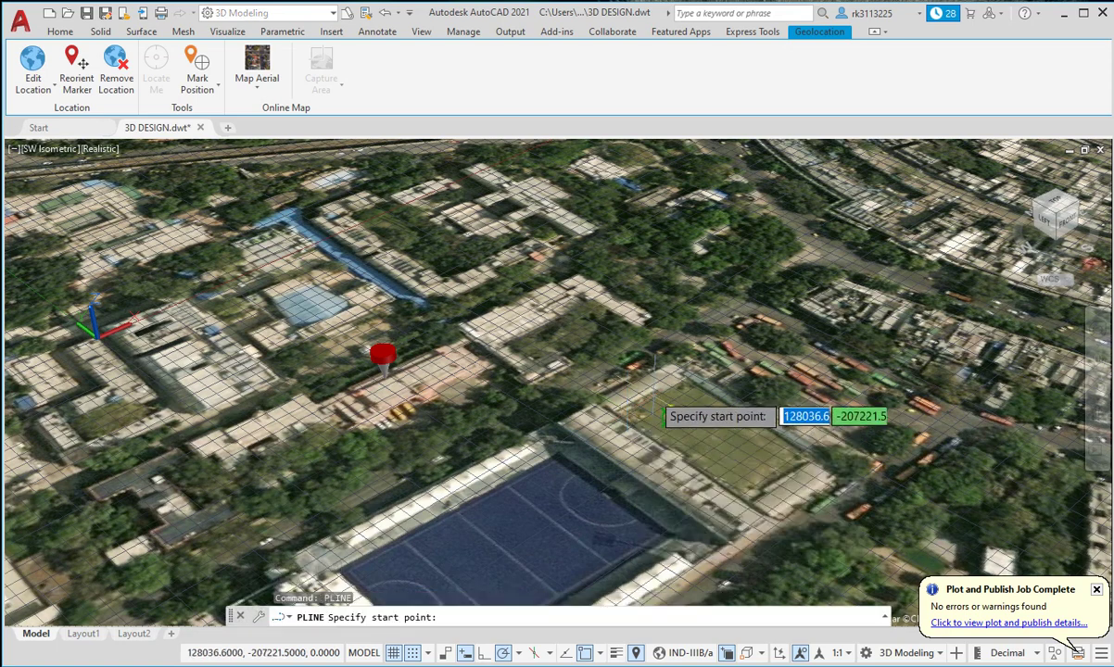
pyautogui.click(608, 394)
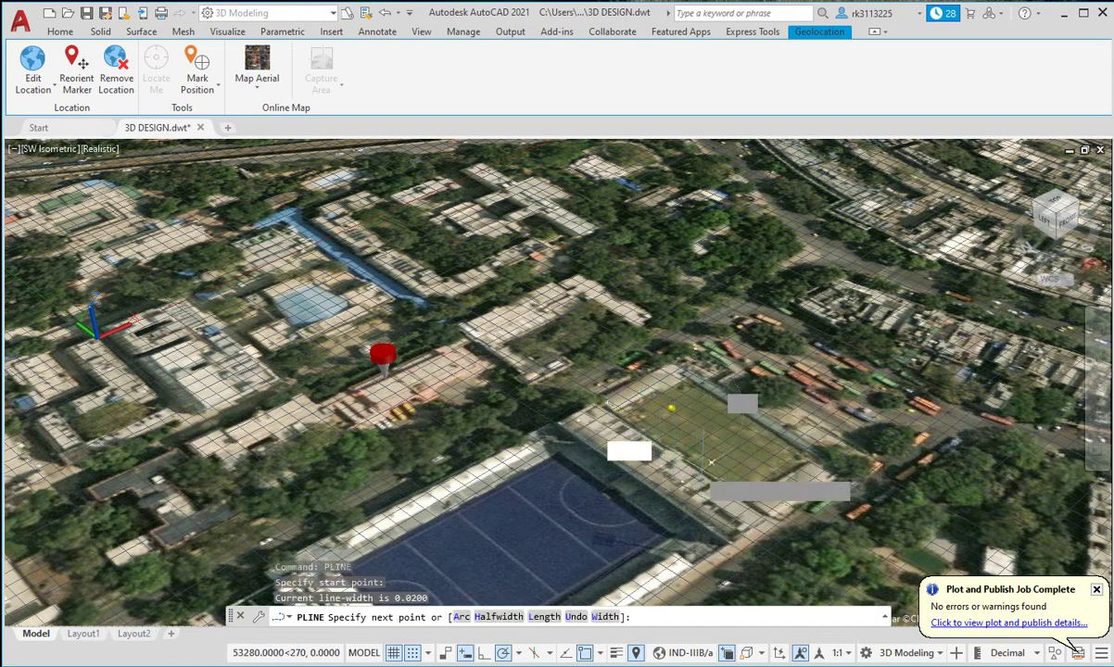
pyautogui.click(741, 501)
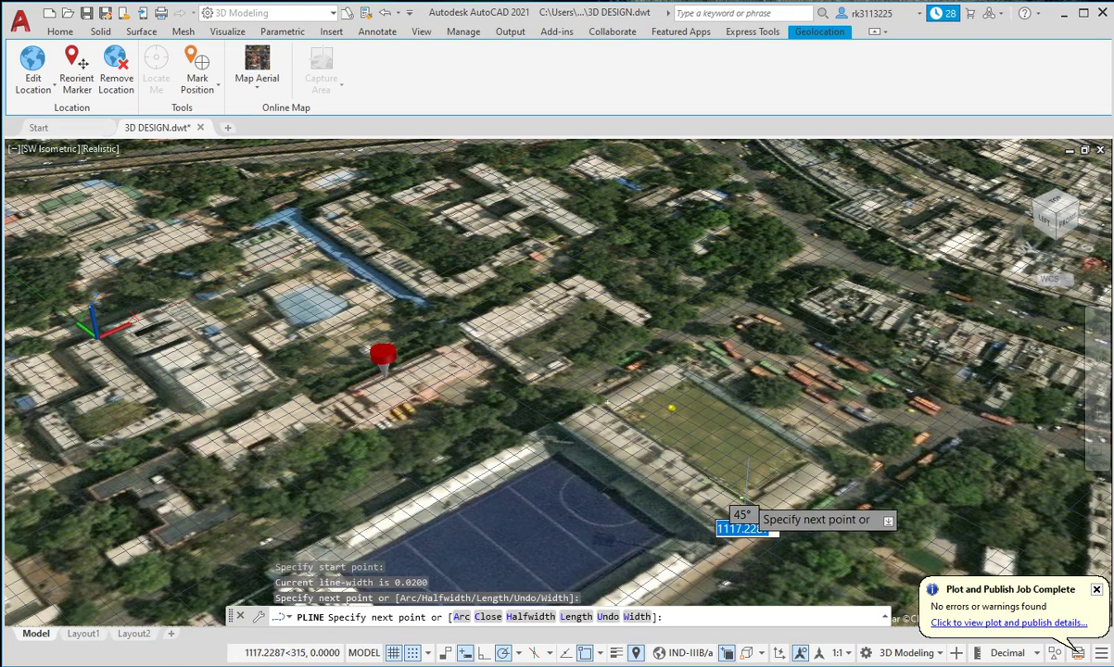
pyautogui.click(801, 456)
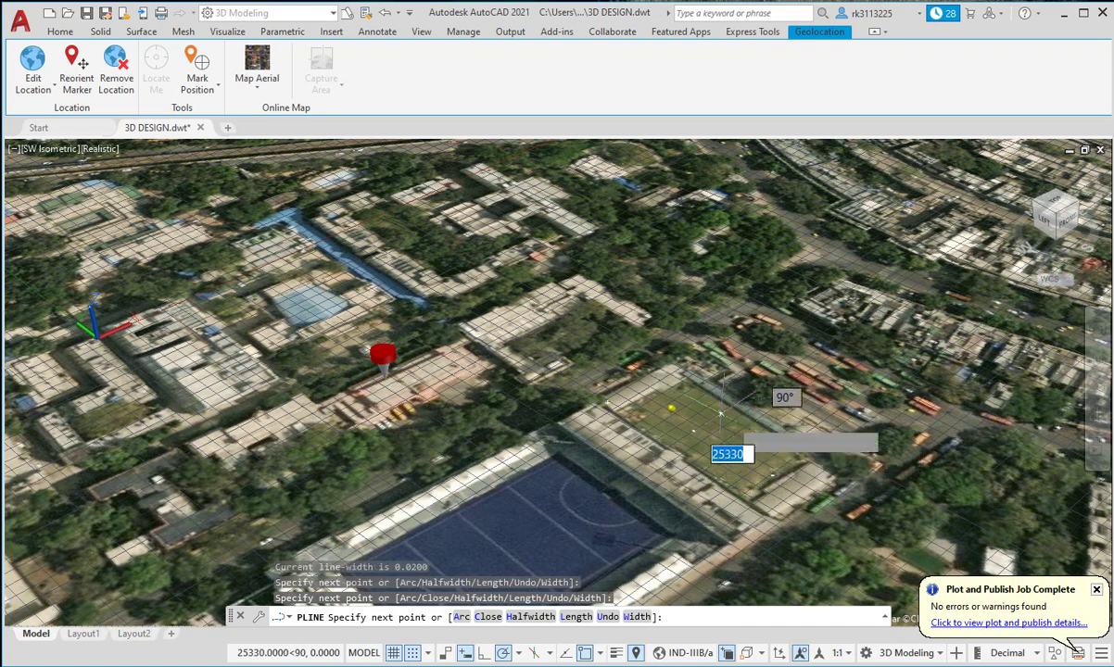
pyautogui.click(671, 407)
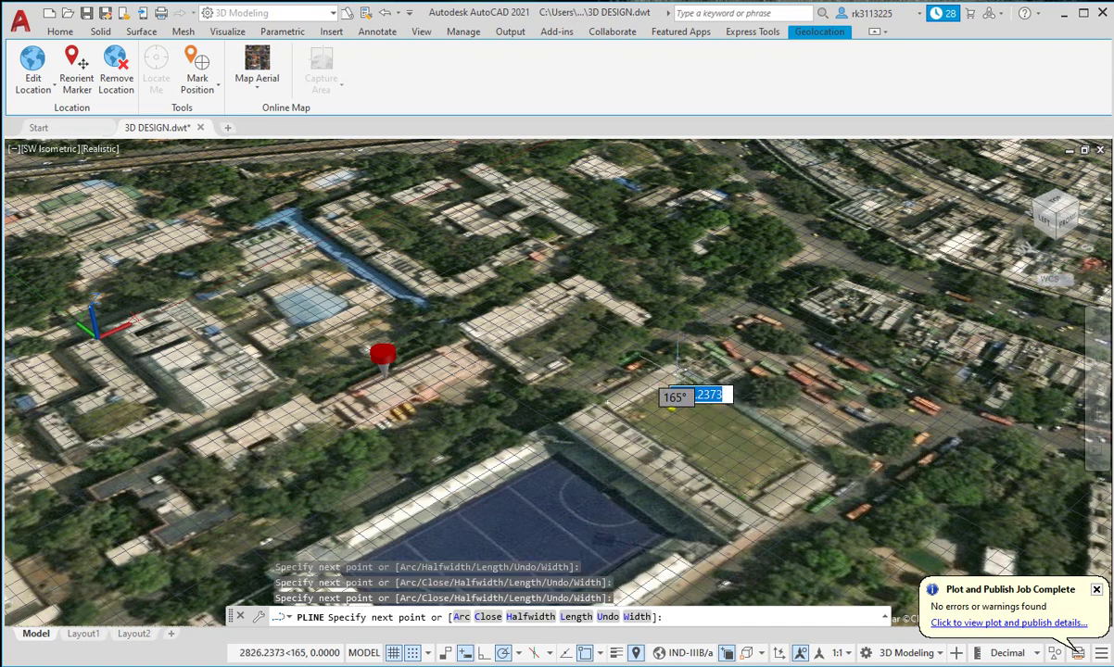
pyautogui.rightClick(608, 406)
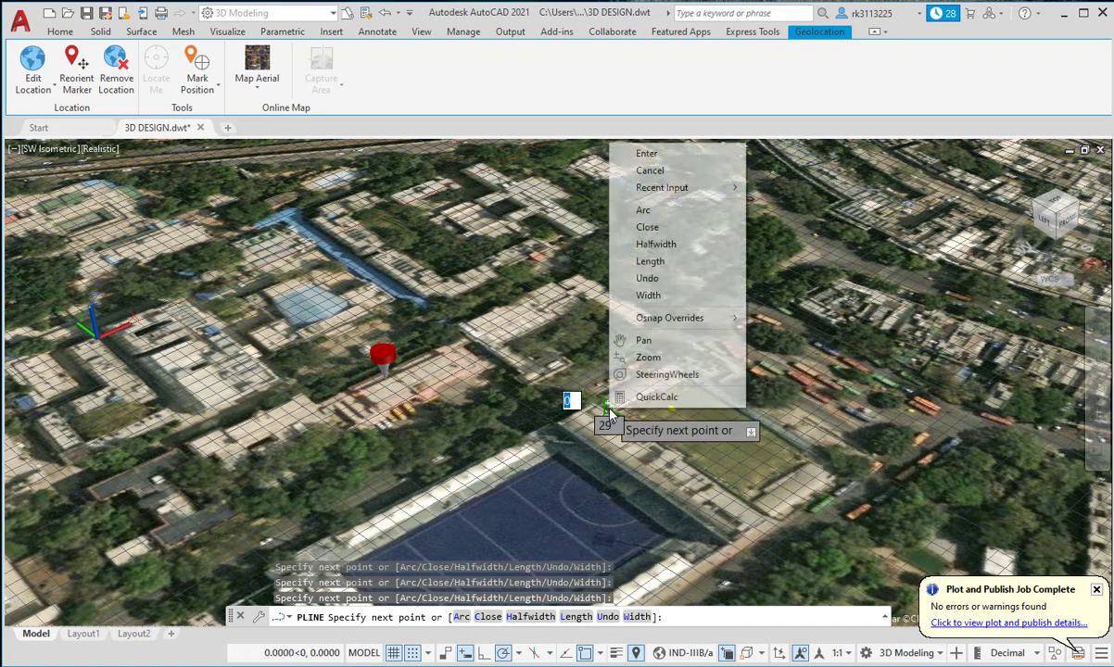
pyautogui.click(652, 159)
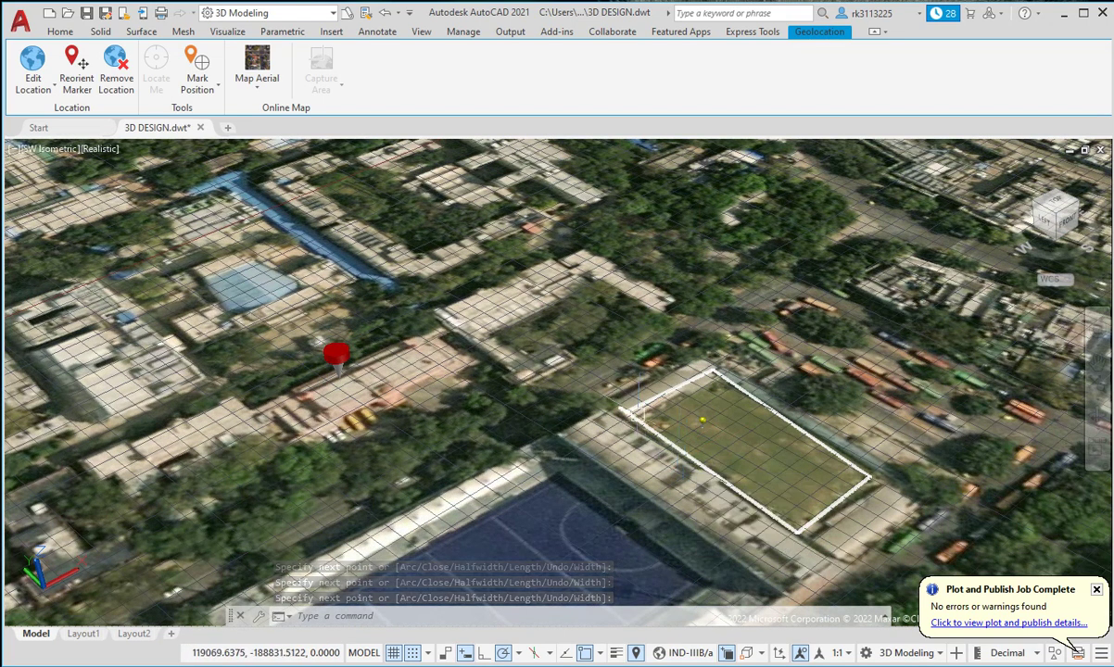
pyautogui.scroll(3, 638, 413)
pyautogui.click(737, 474)
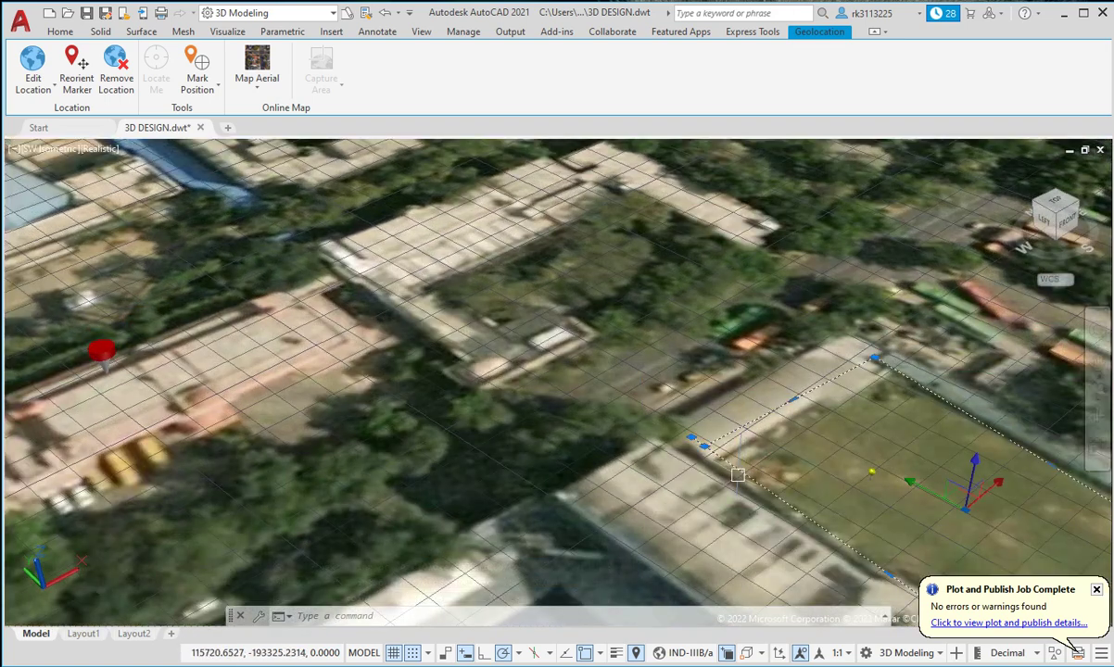
pyautogui.write('tr')
pyautogui.press('Return')
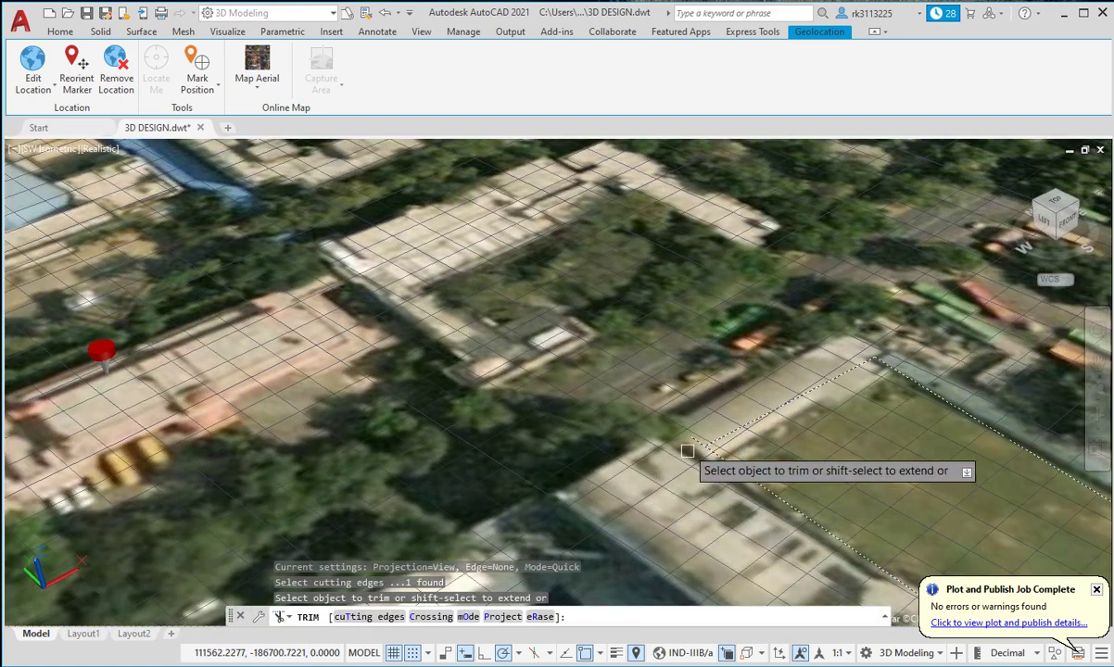
pyautogui.rightClick(708, 446)
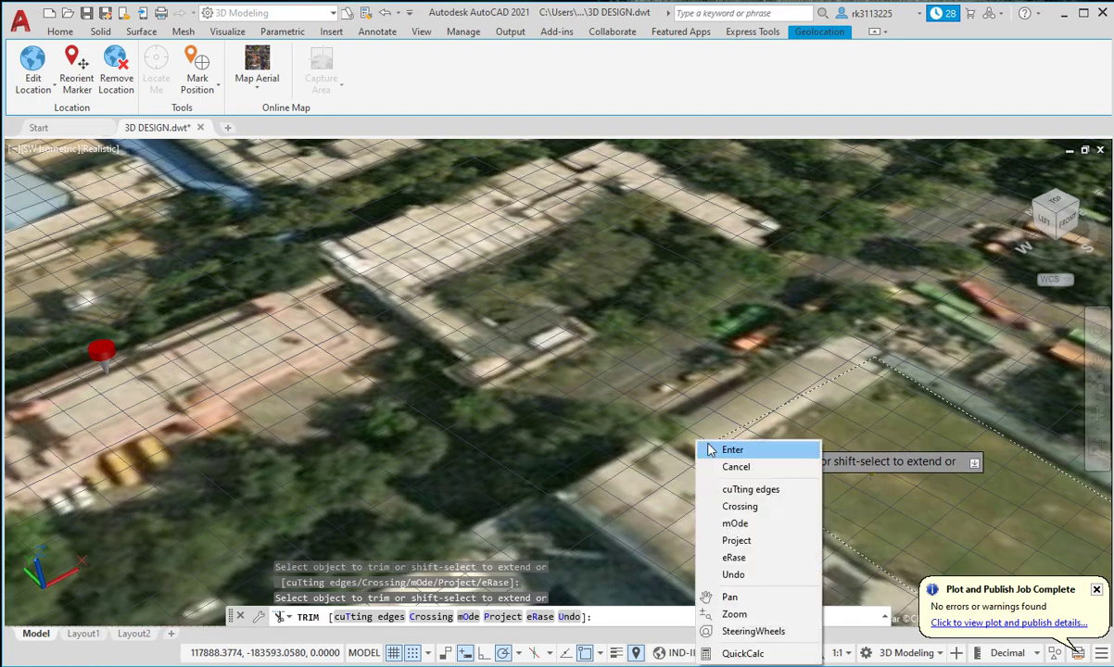
pyautogui.click(732, 450)
pyautogui.scroll(-3, 651, 435)
pyautogui.scroll(-2, 652, 434)
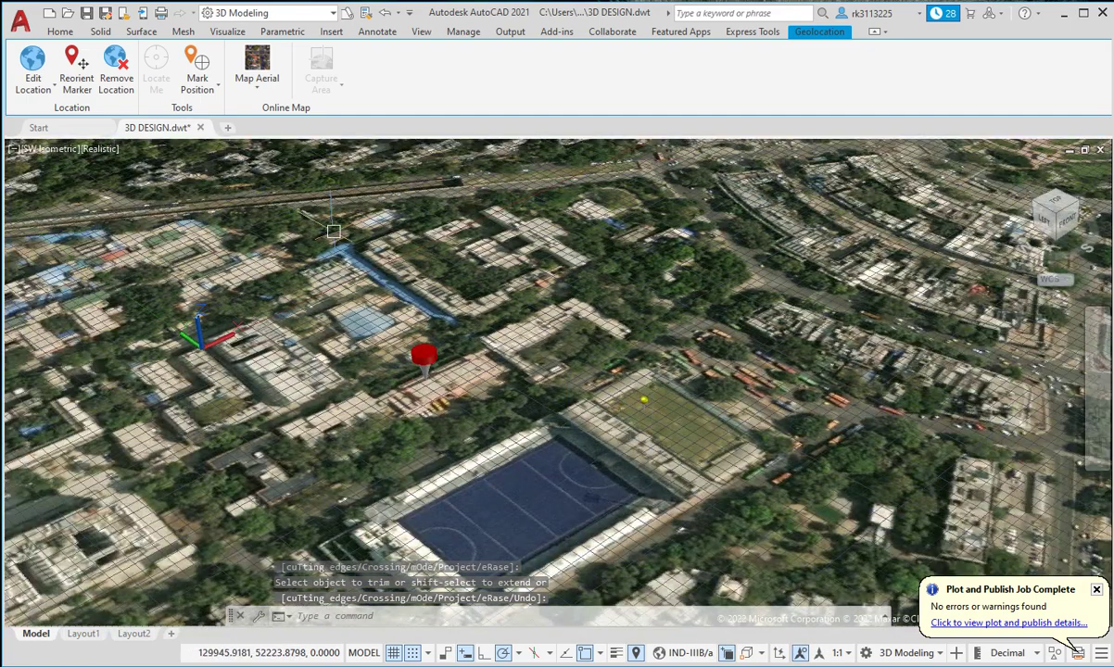
# Extrude the park outline polyline into a grey solid box with EXT.
pyautogui.write('EXT')
pyautogui.press('Return')
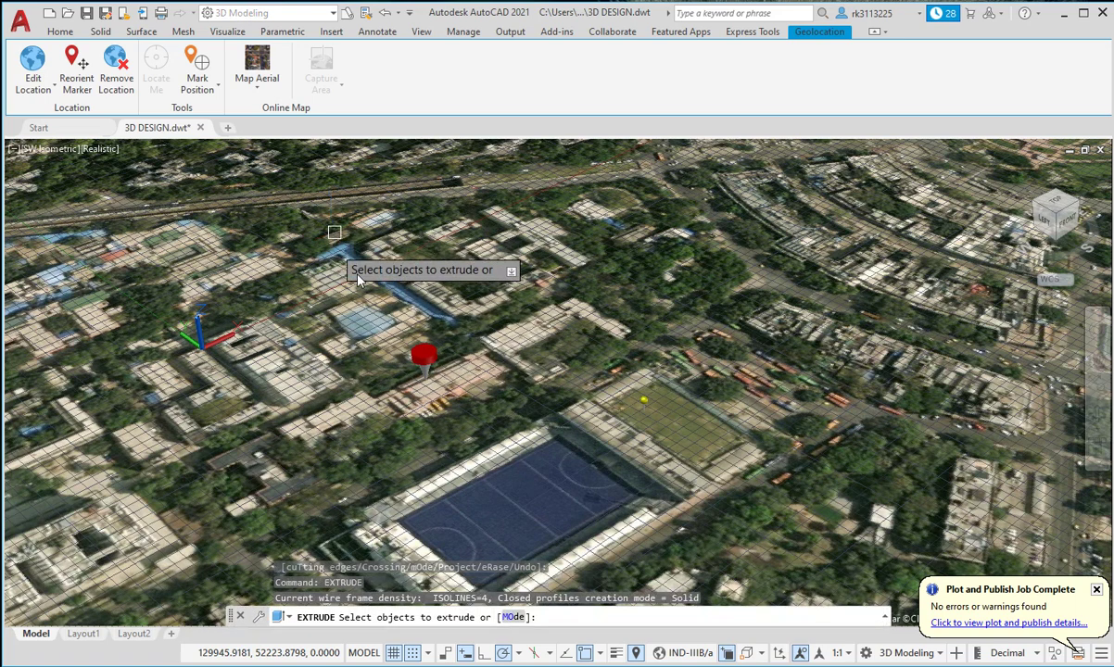
pyautogui.click(645, 427)
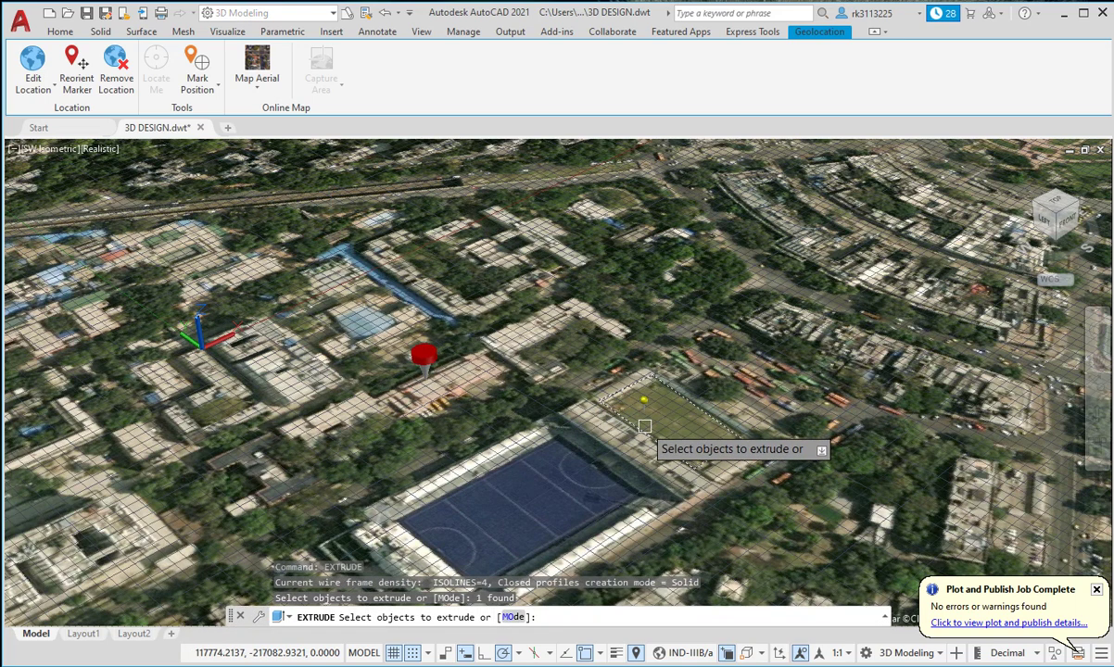
pyautogui.rightClick(645, 426)
pyautogui.click(676, 433)
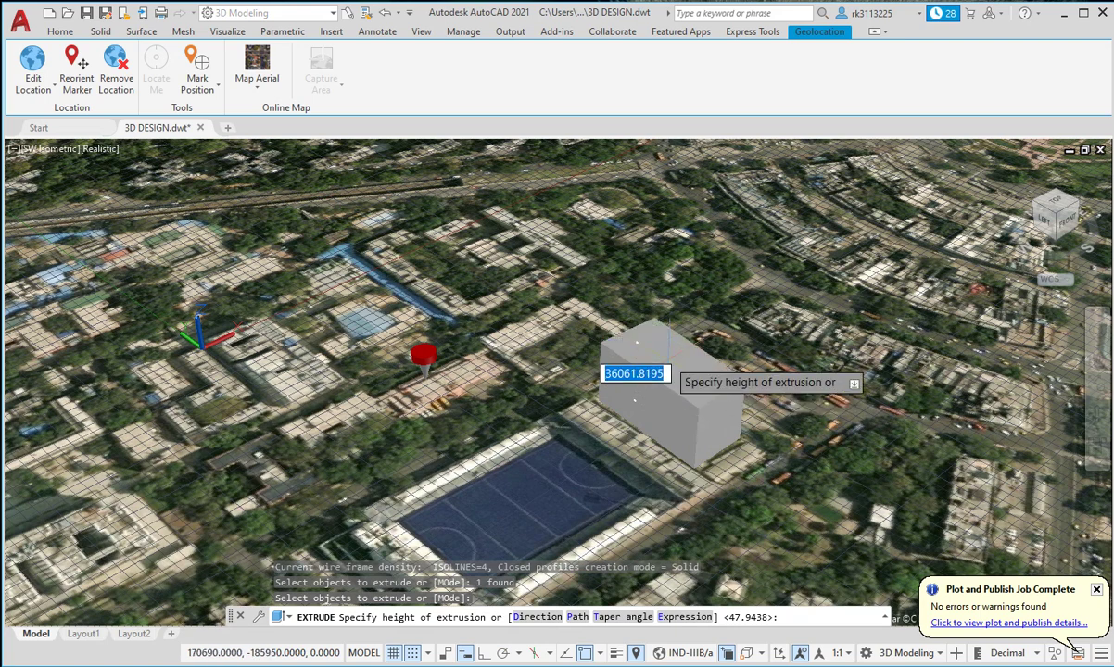
pyautogui.click(636, 342)
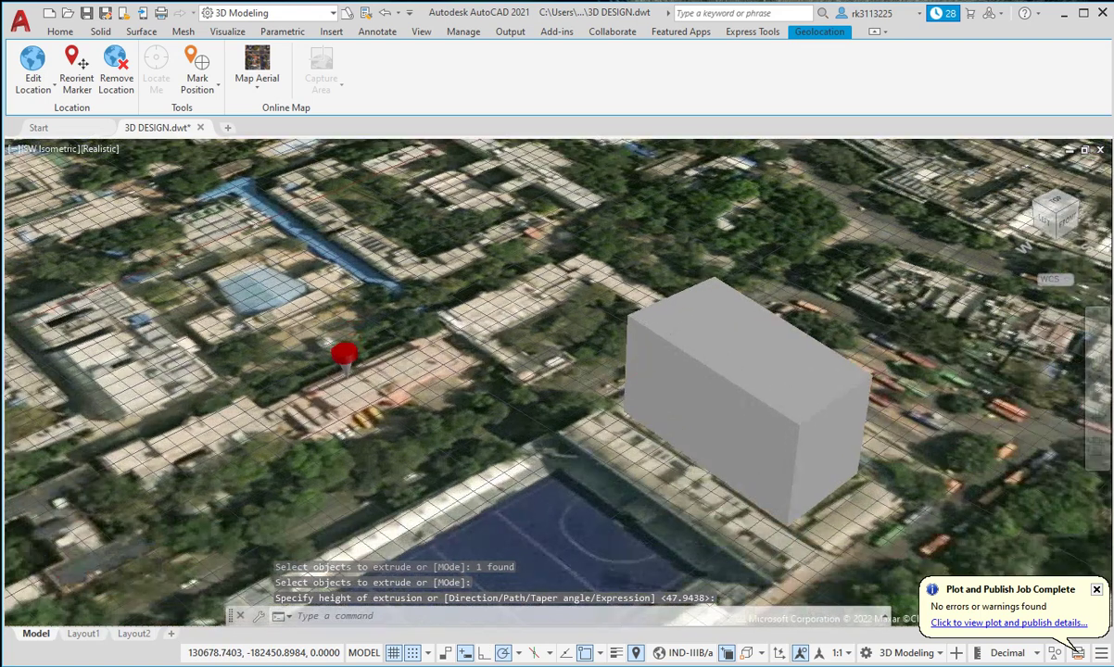
# Orbit and zoom out to see the extruded block standing above the aerial map.
pyautogui.scroll(3, 622, 390)
pyautogui.scroll(2, 723, 390)
pyautogui.scroll(-3, 806, 403)
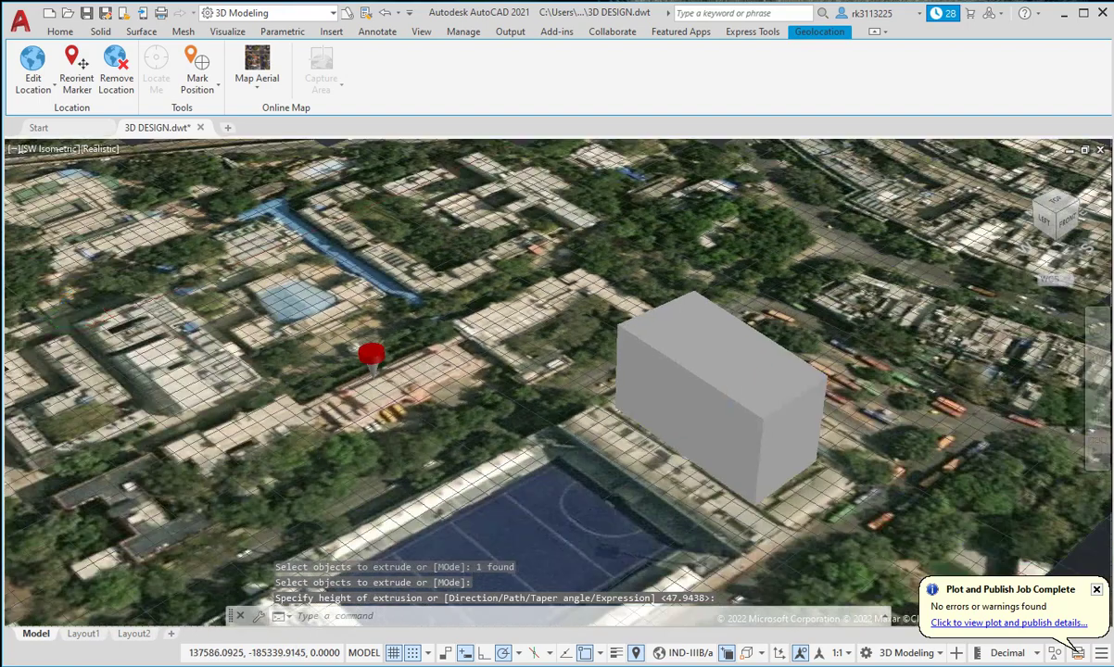
pyautogui.keyDown('shift'); pyautogui.moveTo(324, 343); pyautogui.dragTo(361, 352, button='middle'); pyautogui.keyUp('shift')
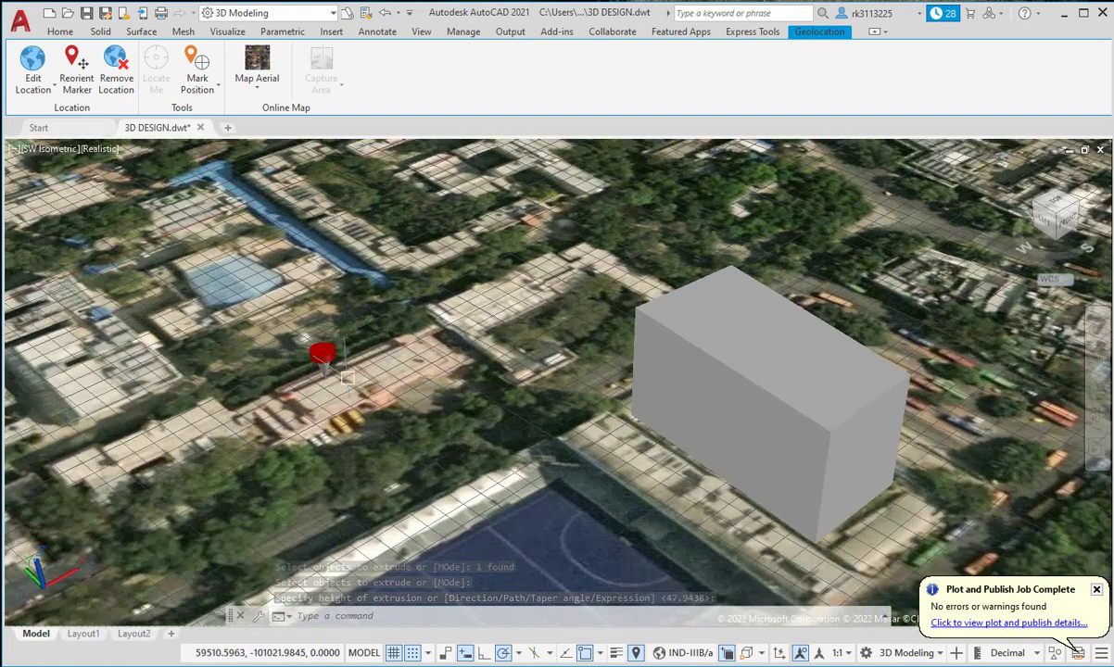
pyautogui.scroll(-2, 315, 267)
pyautogui.scroll(-2, 315, 267)
pyautogui.scroll(-1, 315, 266)
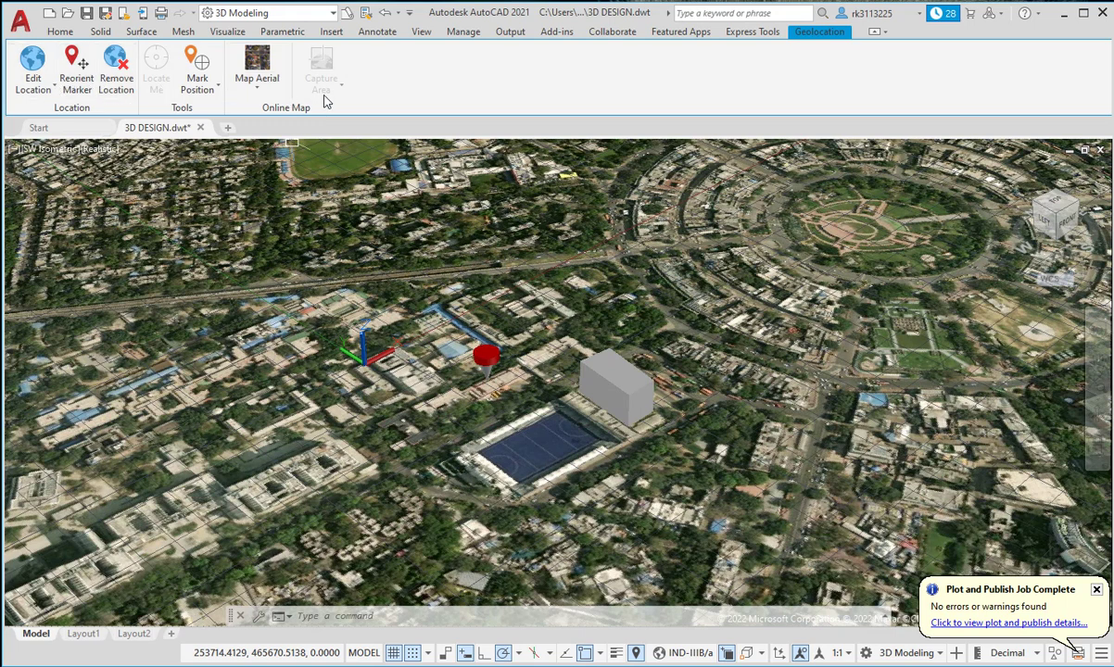
# Select near the marker, then try Mark Position and Reorient Marker, cancelling both.
pyautogui.click(478, 373)
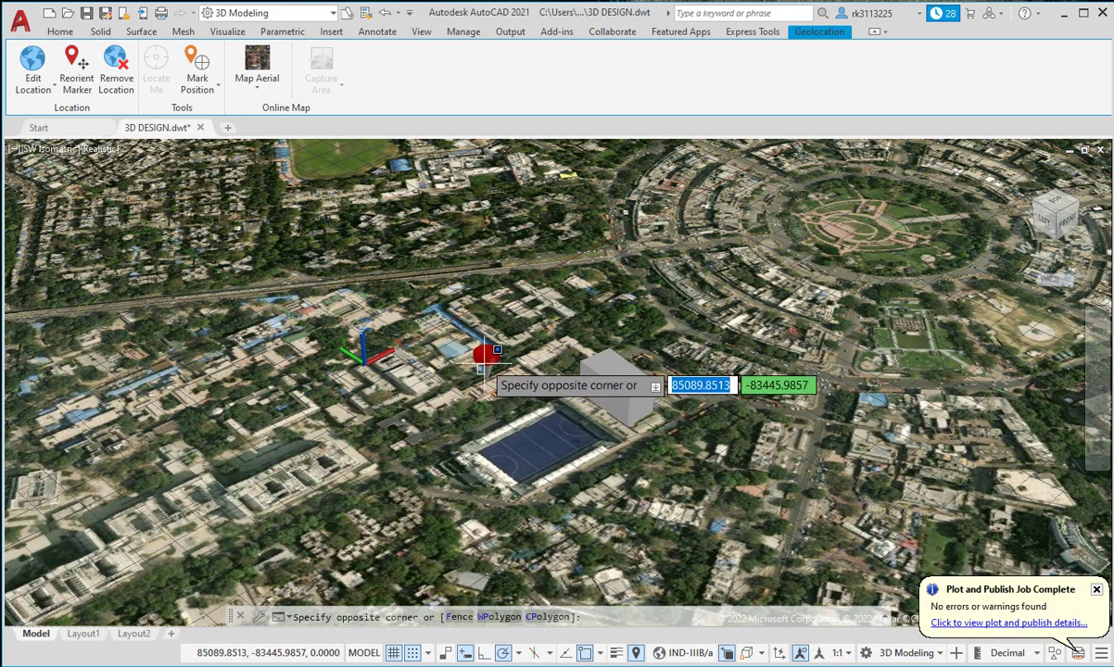
pyautogui.click(479, 362)
pyautogui.click(495, 421)
pyautogui.click(463, 443)
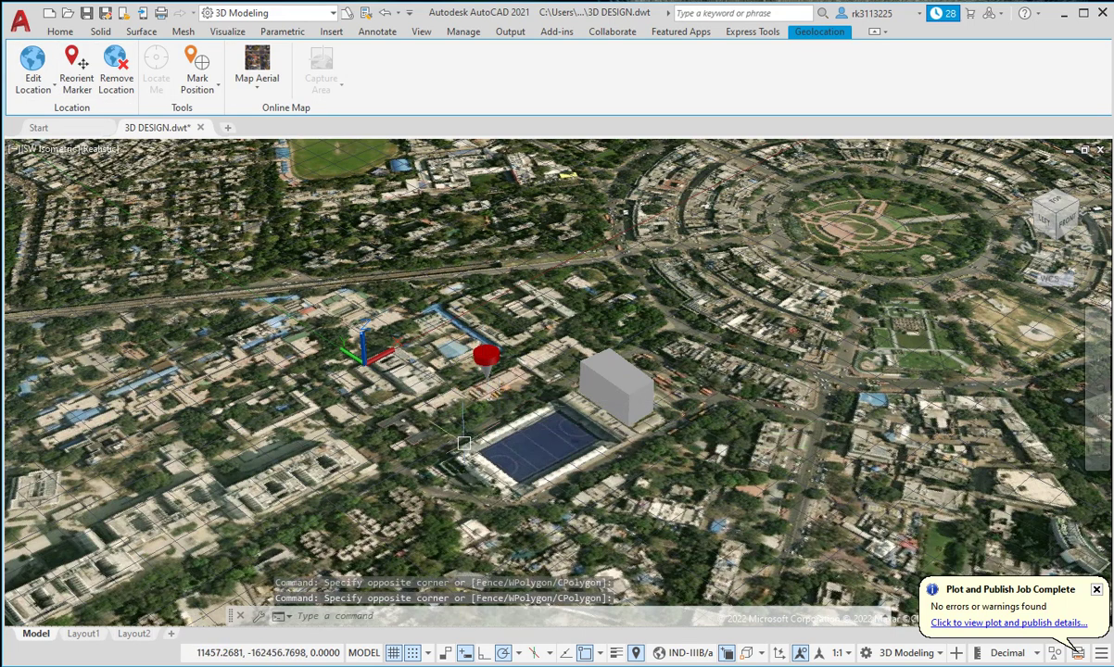
pyautogui.click(197, 88)
pyautogui.click(84, 232)
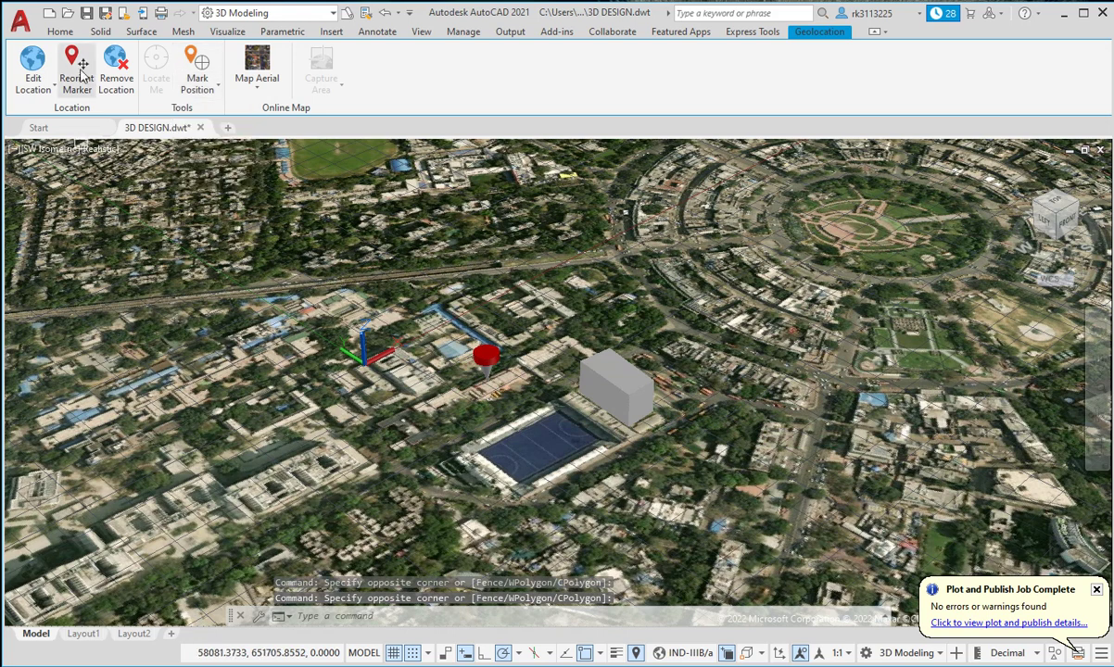
pyautogui.click(78, 86)
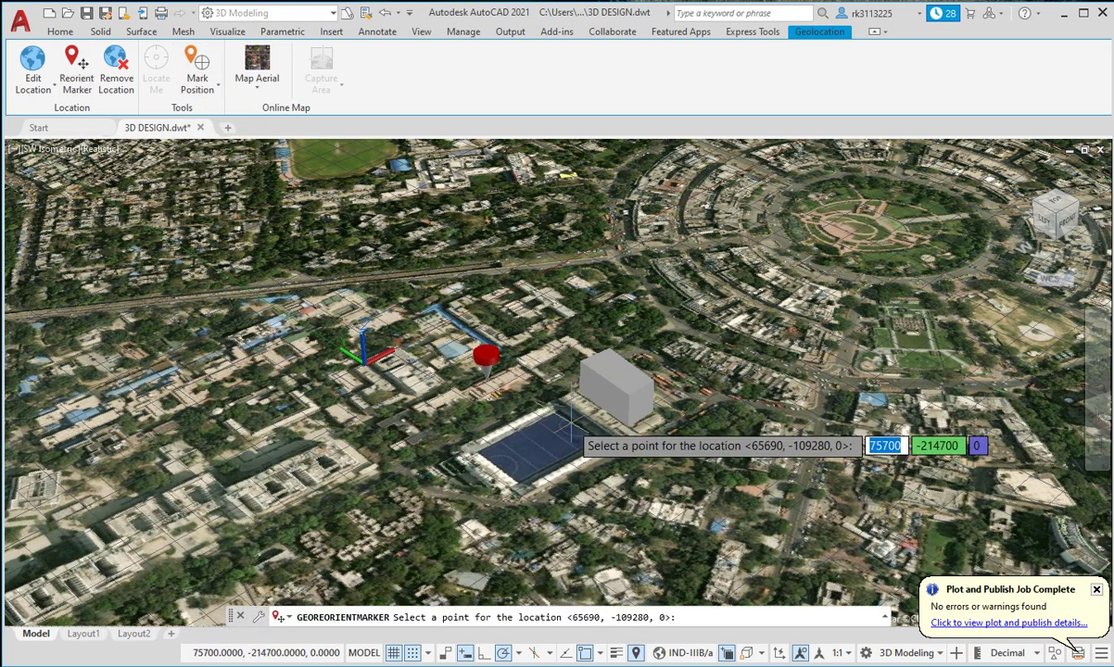
pyautogui.press('Escape')
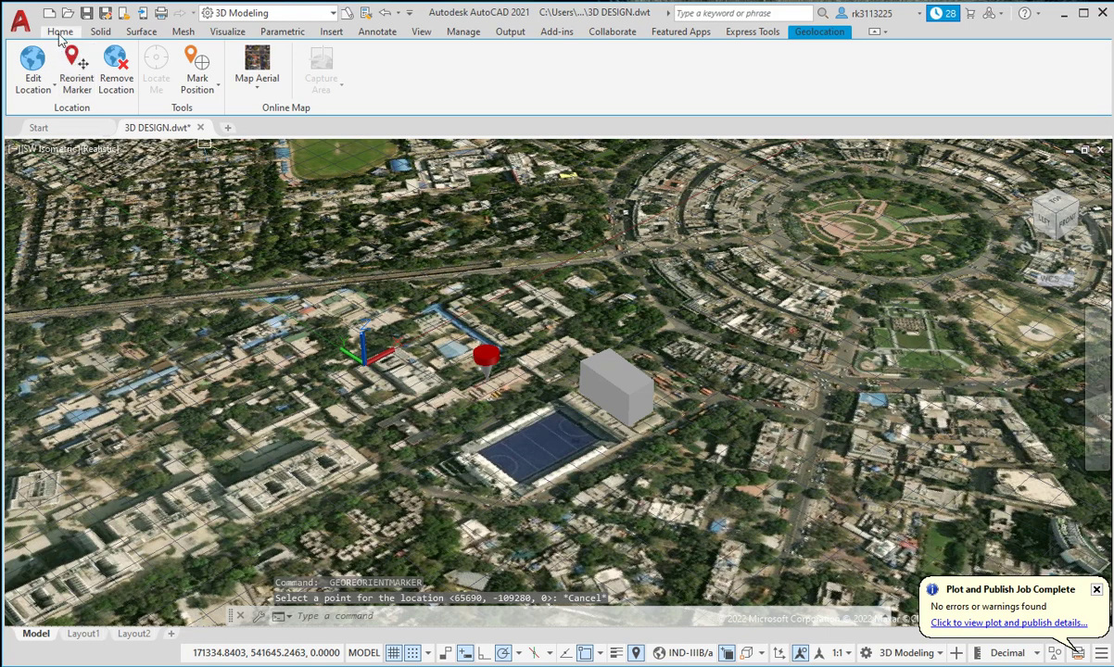
# Show the Edit Location choices, from map or from file, on the Geolocation tab.
pyautogui.click(61, 31)
pyautogui.click(834, 33)
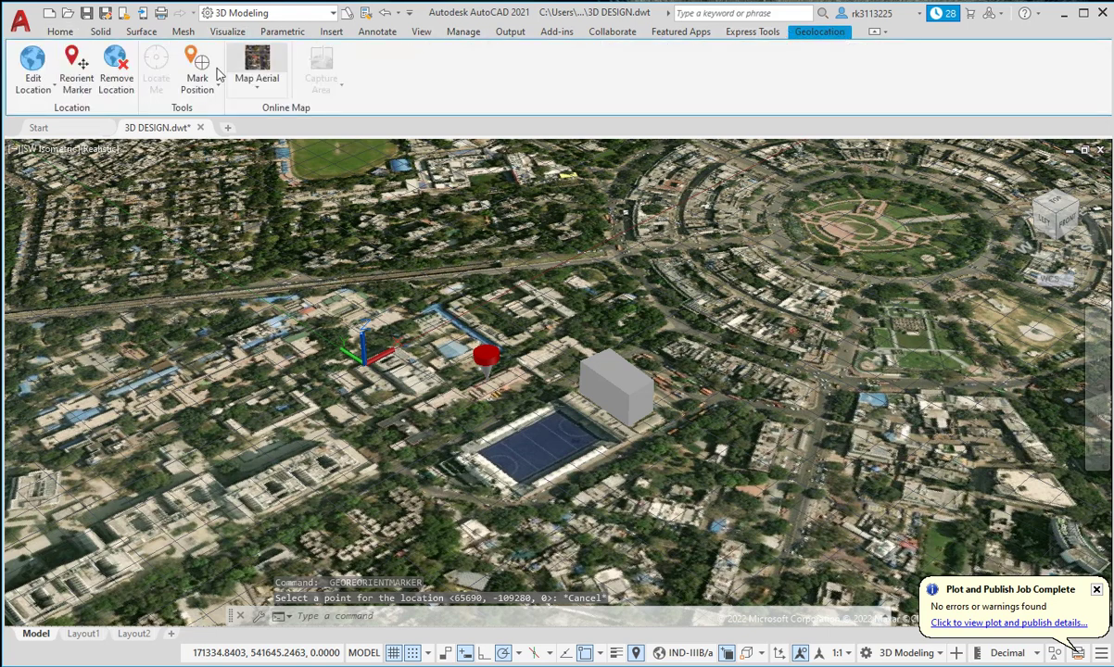
pyautogui.click(32, 83)
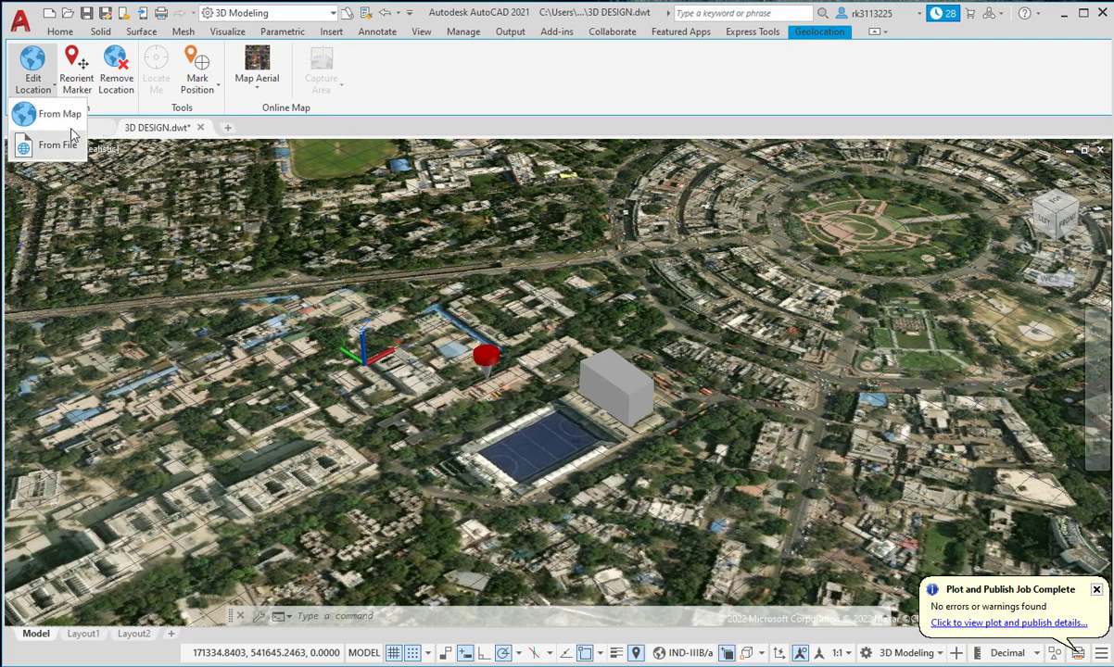
pyautogui.click(55, 114)
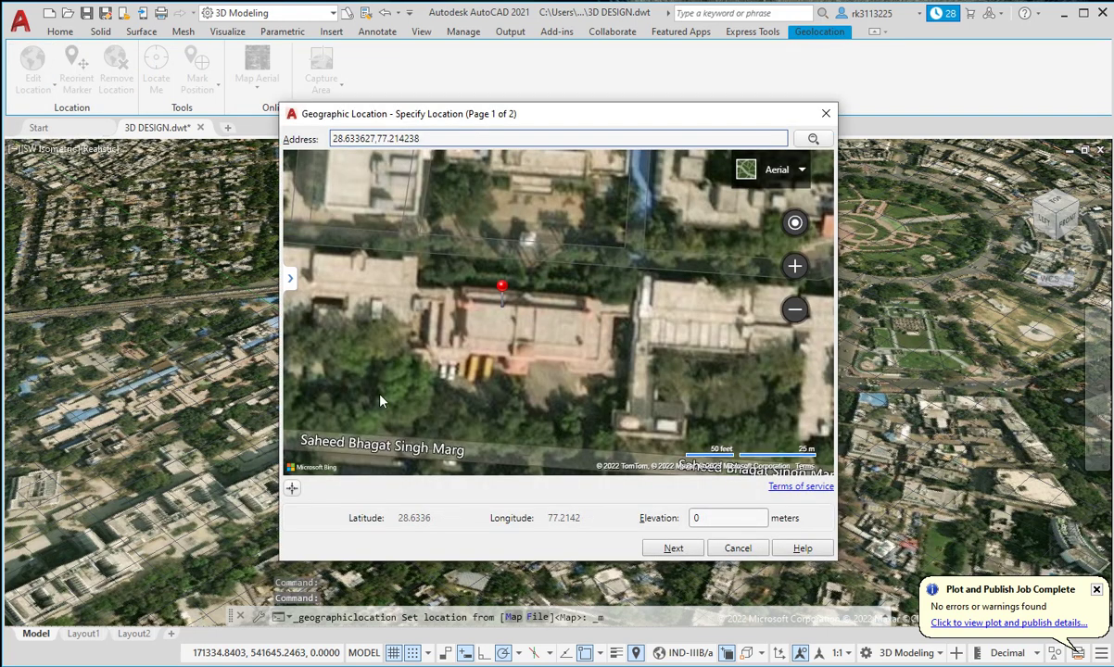
pyautogui.click(815, 136)
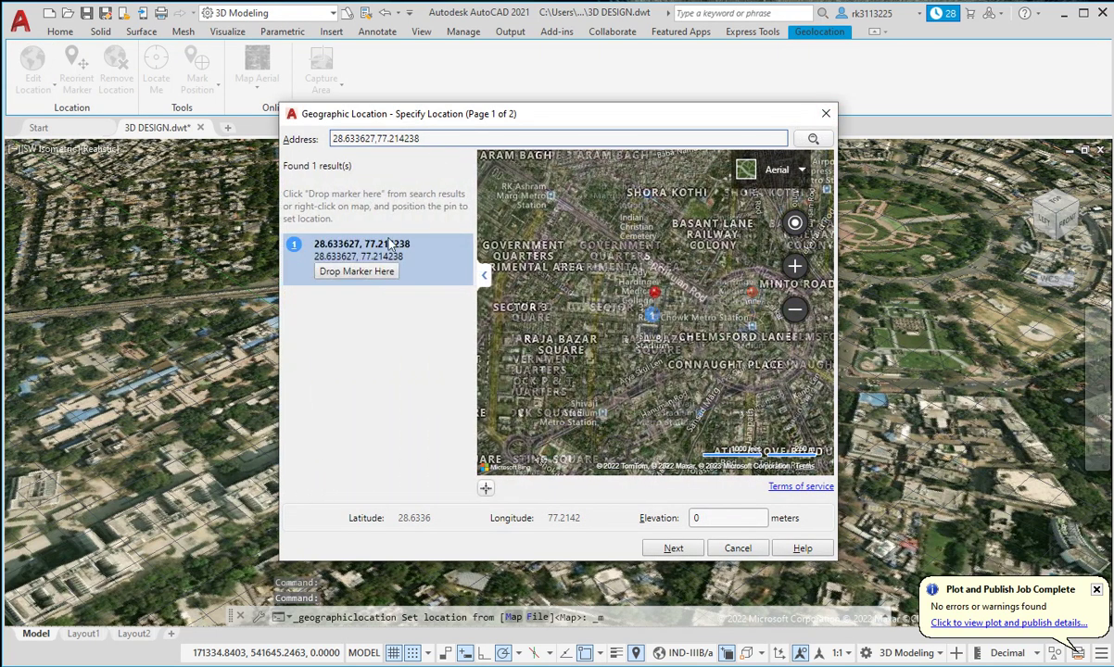
pyautogui.click(826, 117)
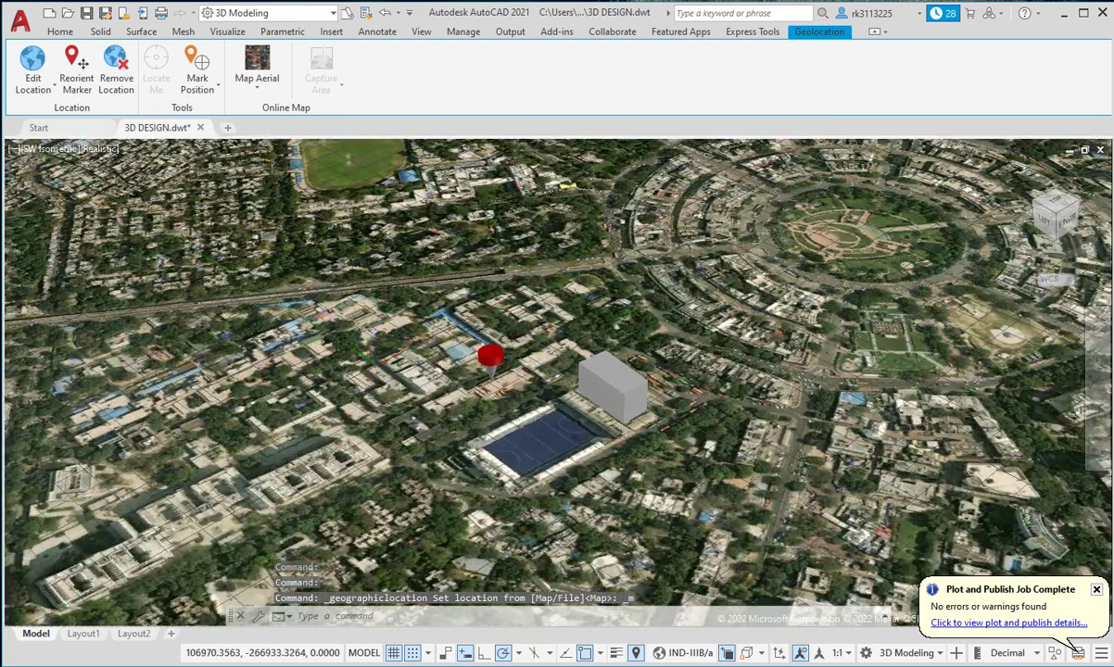
pyautogui.scroll(3, 648, 428)
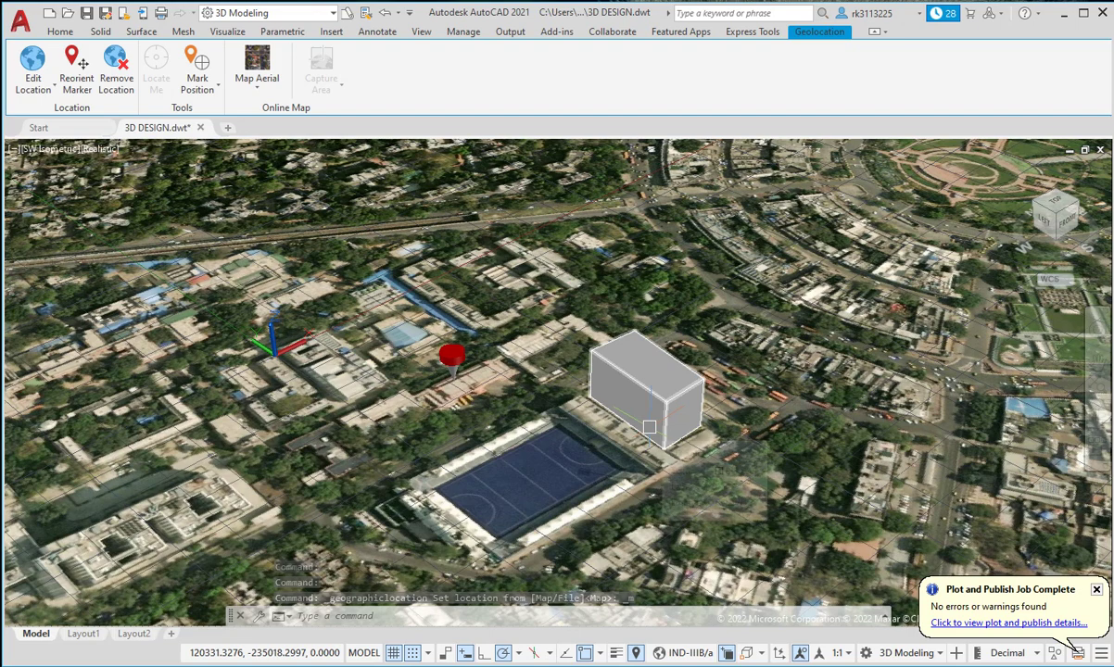